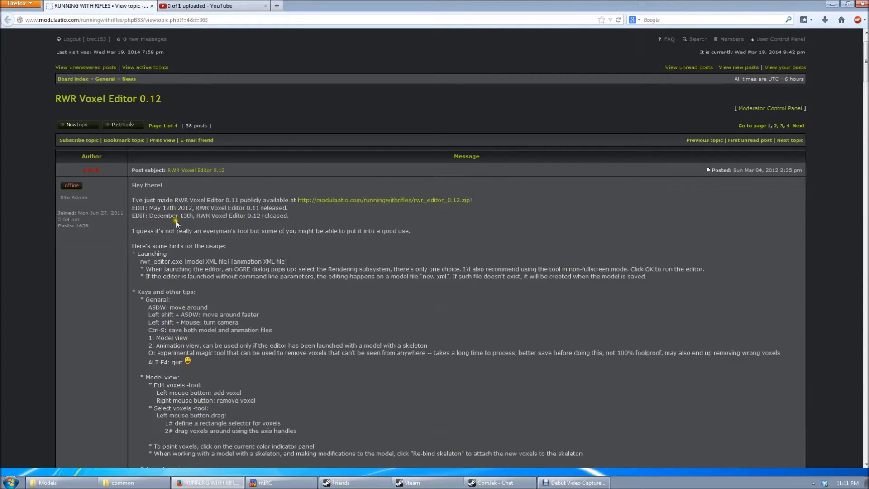
Step: Read the RWR Voxel Editor 0.12 forum post, covering its launching hints and the general, model view and animation view controls
scroll(245, 186, up, 3)
scroll(242, 198, down, 2)
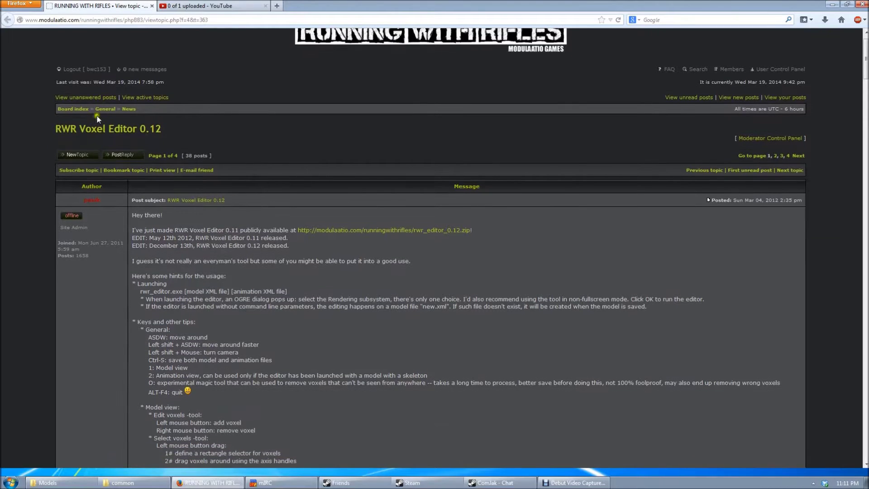
scroll(267, 172, down, 2)
scroll(180, 225, down, 3)
scroll(165, 176, up, 4)
scroll(235, 171, down, 1)
scroll(235, 164, up, 1)
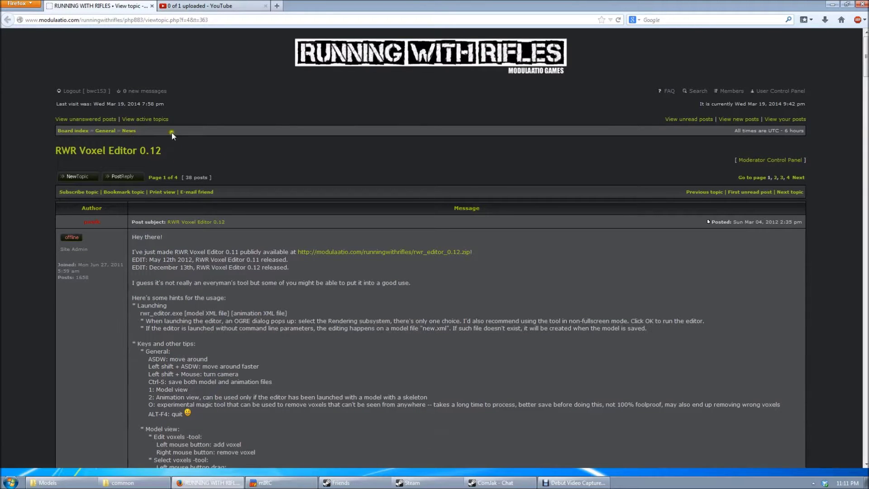
scroll(157, 218, down, 1)
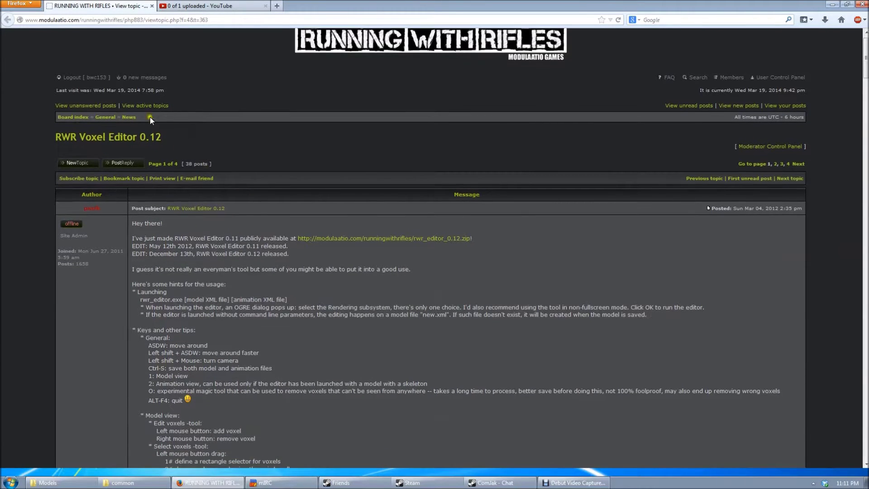
scroll(196, 257, down, 3)
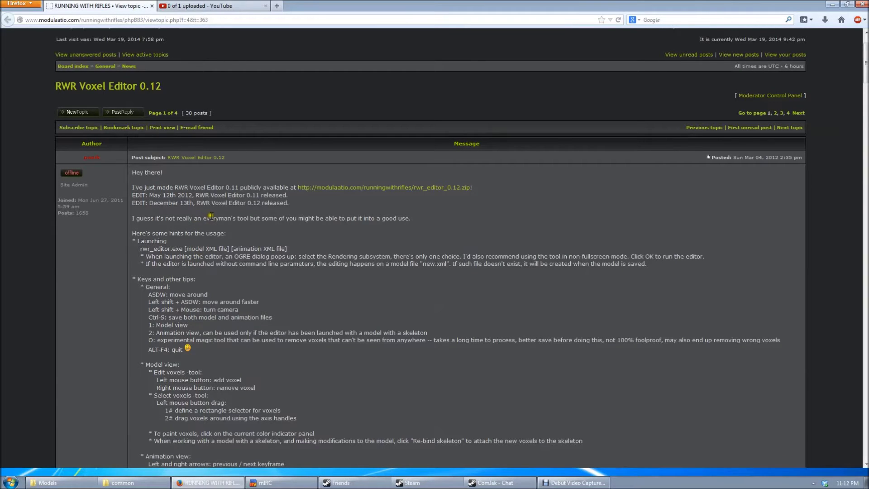
scroll(211, 216, down, 3)
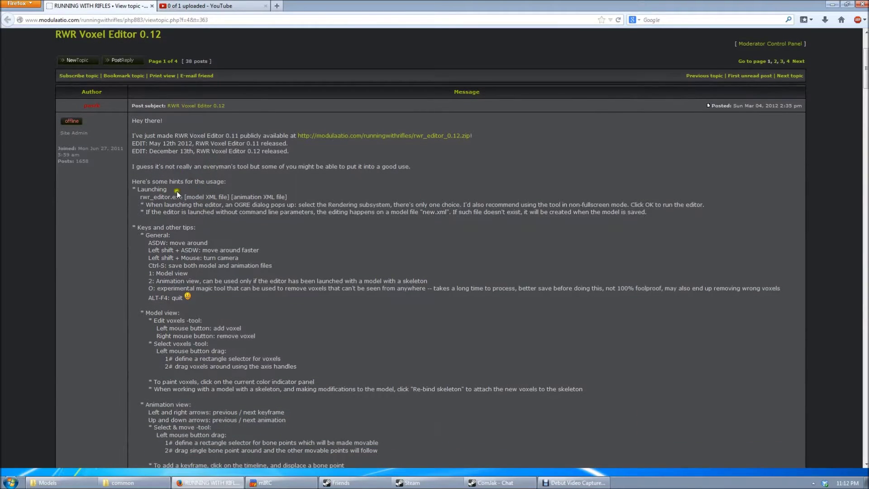
scroll(177, 192, down, 3)
drag(138, 170, 217, 210)
click(212, 210)
scroll(170, 190, down, 5)
scroll(124, 195, up, 2)
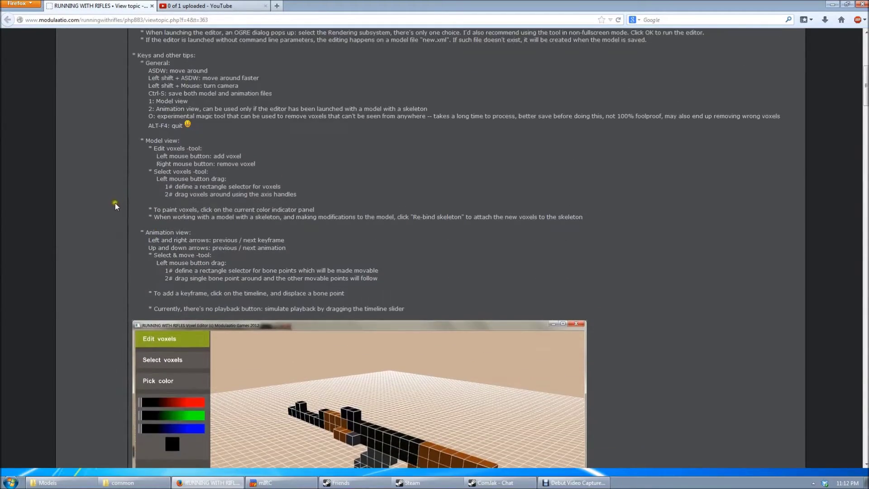
scroll(91, 271, down, 15)
scroll(82, 189, up, 20)
scroll(82, 189, up, 8)
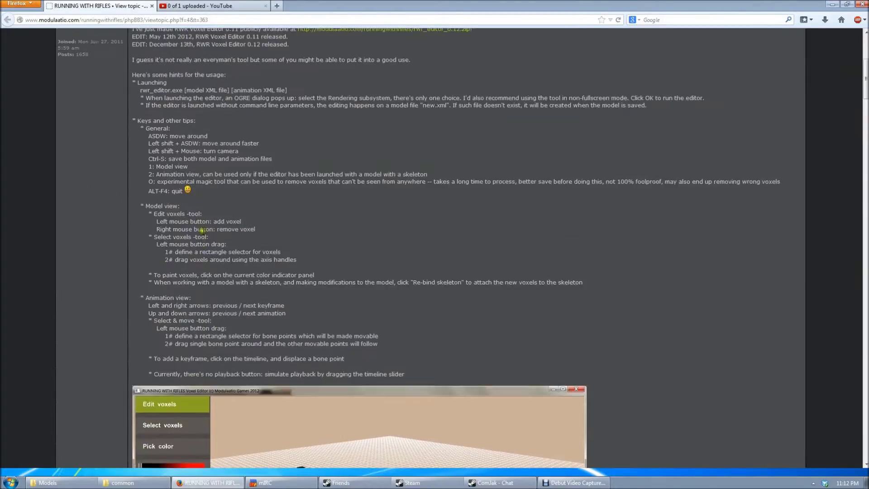
scroll(520, 283, up, 3)
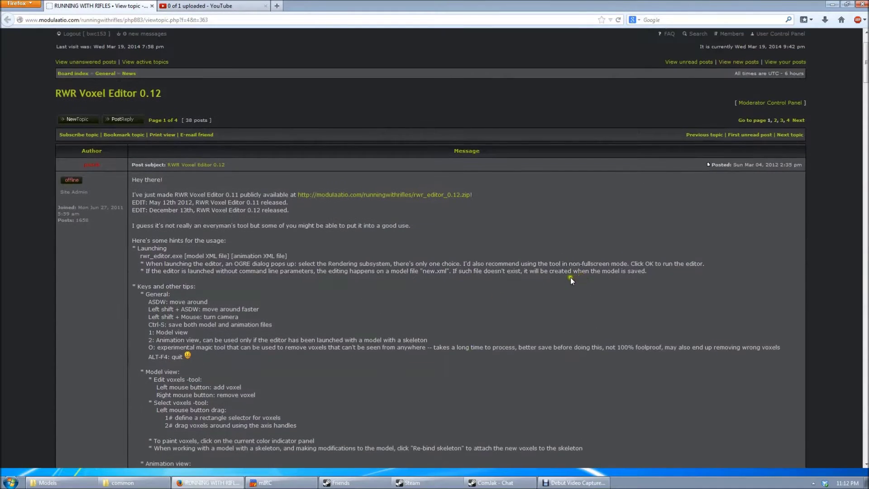
scroll(557, 267, down, 8)
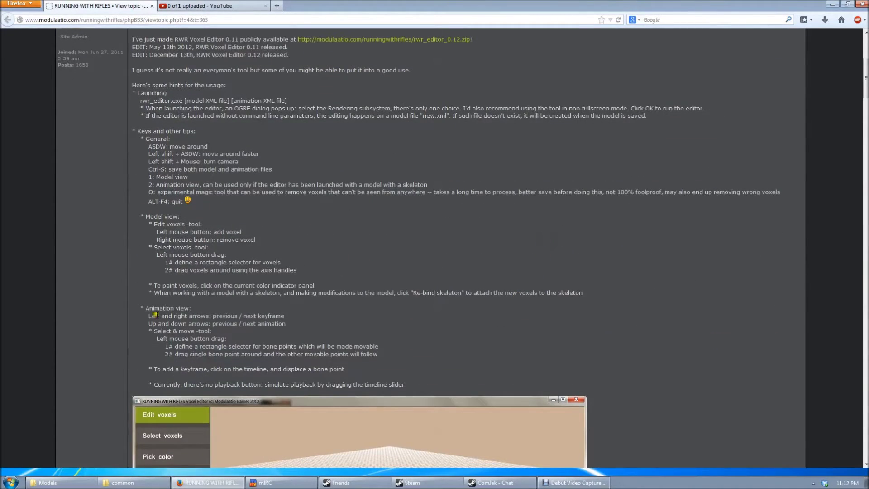
Step: Switch to the Models folder in Windows Explorer and display its full path
click(84, 483)
drag(207, 154, 353, 153)
drag(346, 327, 302, 359)
click(357, 355)
click(308, 370)
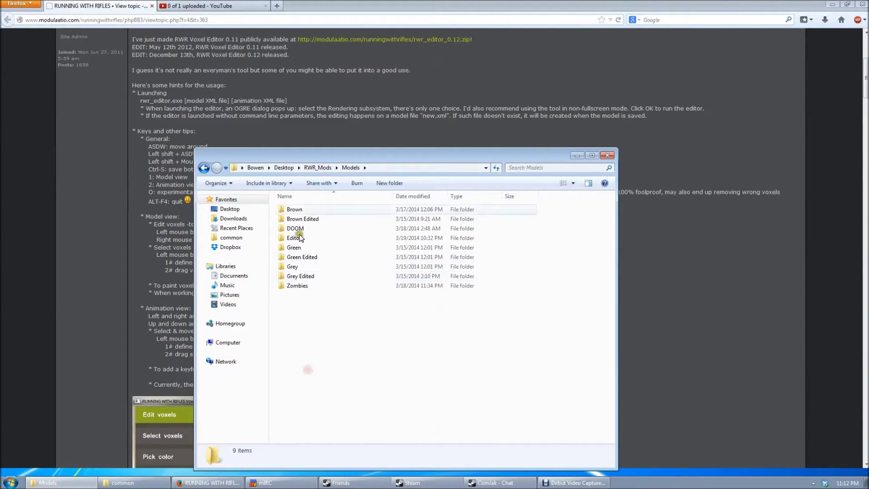
click(389, 168)
click(367, 168)
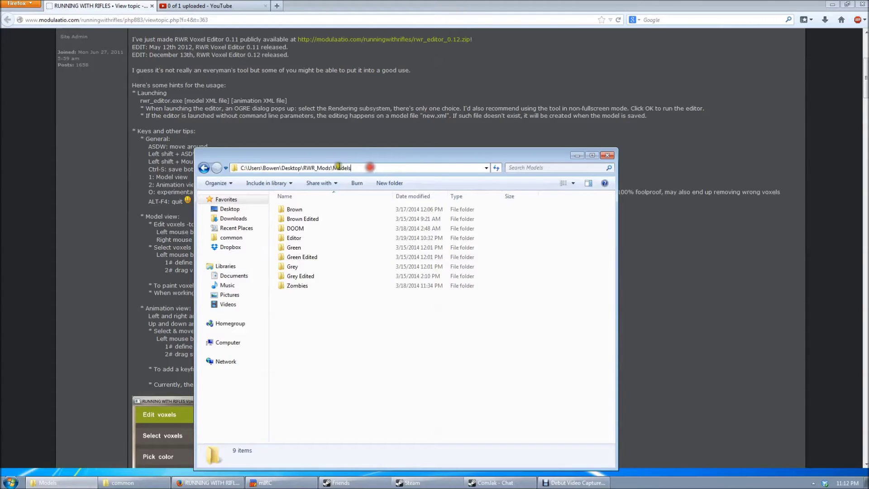
click(314, 311)
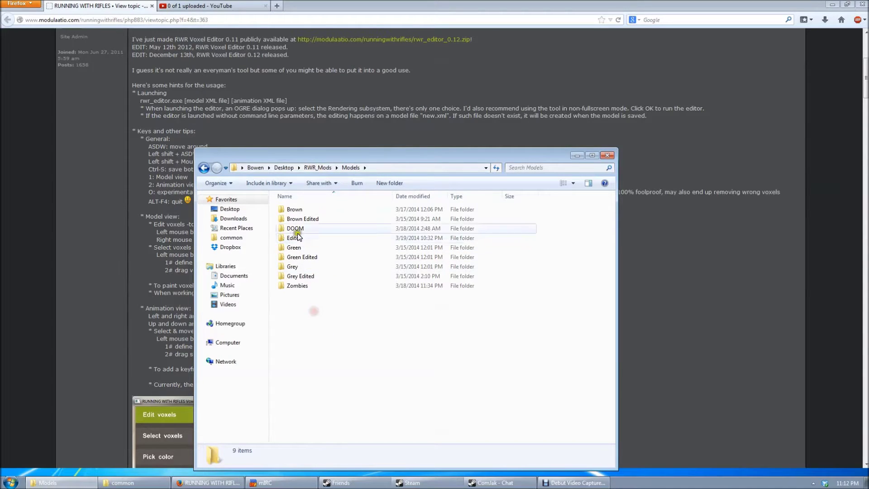
click(391, 166)
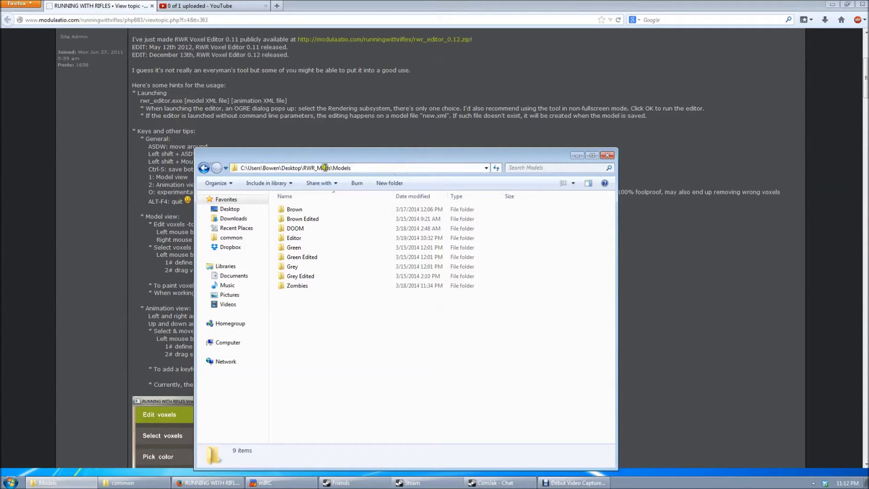
mouse_move(280, 167)
mouse_down()
mouse_move(306, 168)
mouse_move(282, 163)
mouse_up()
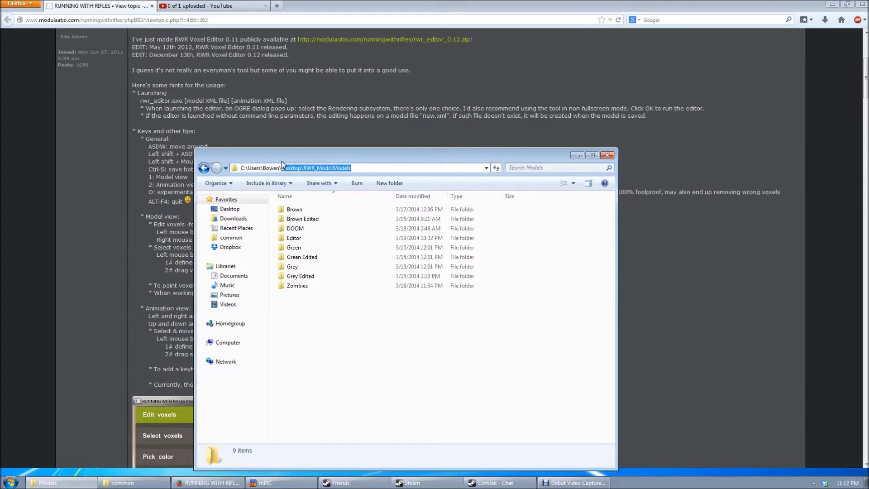
Step: Launch the Windows Command Prompt with cmd and place its window beside the folder listing
click(3, 484)
text(cmd)
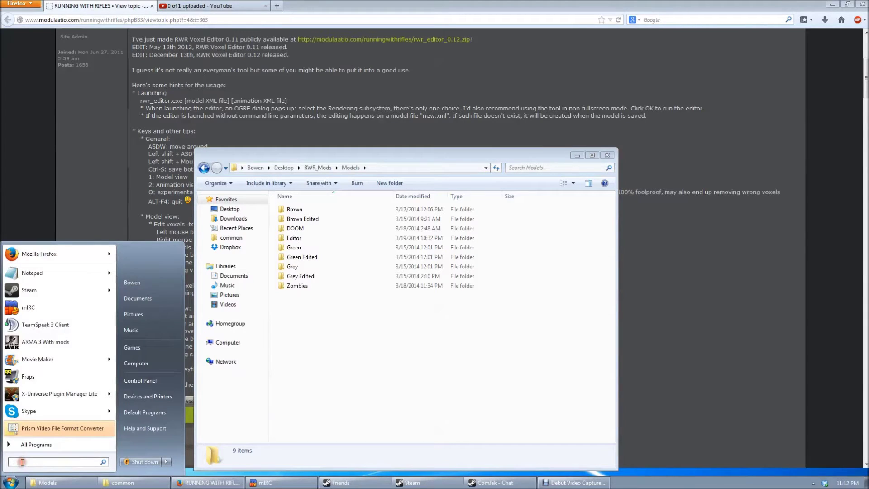
key(Return)
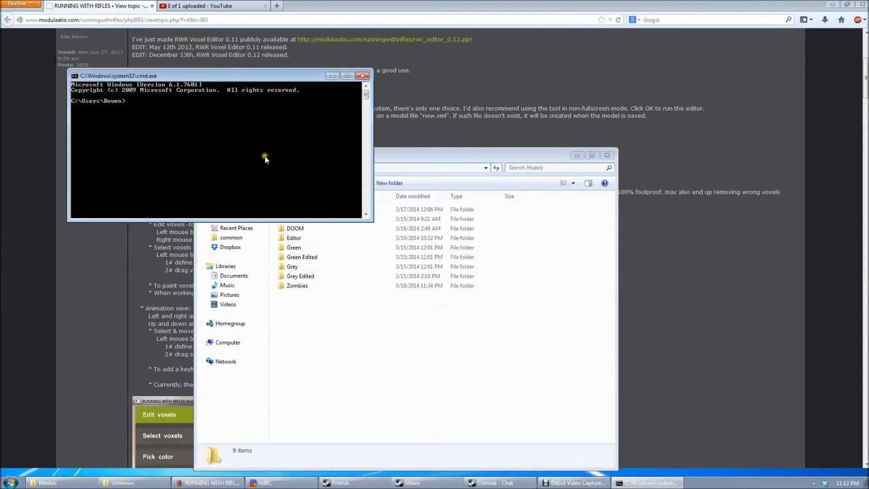
drag(251, 82, 708, 277)
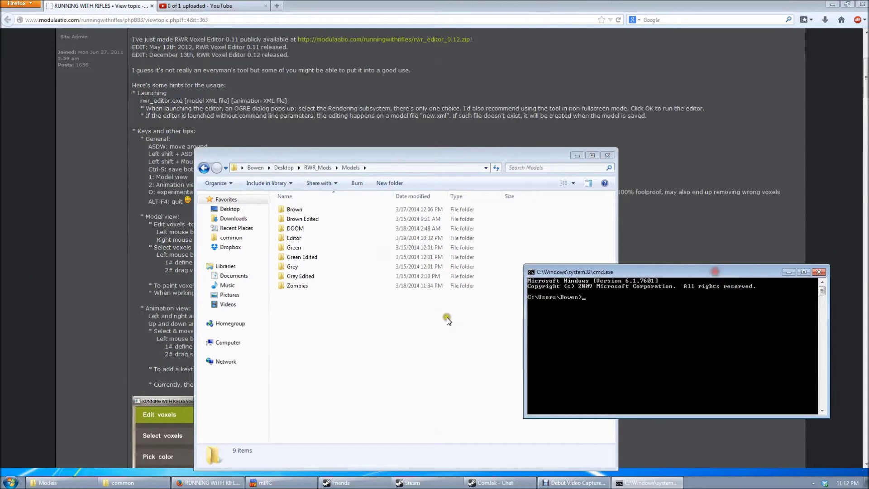
click(445, 320)
click(658, 338)
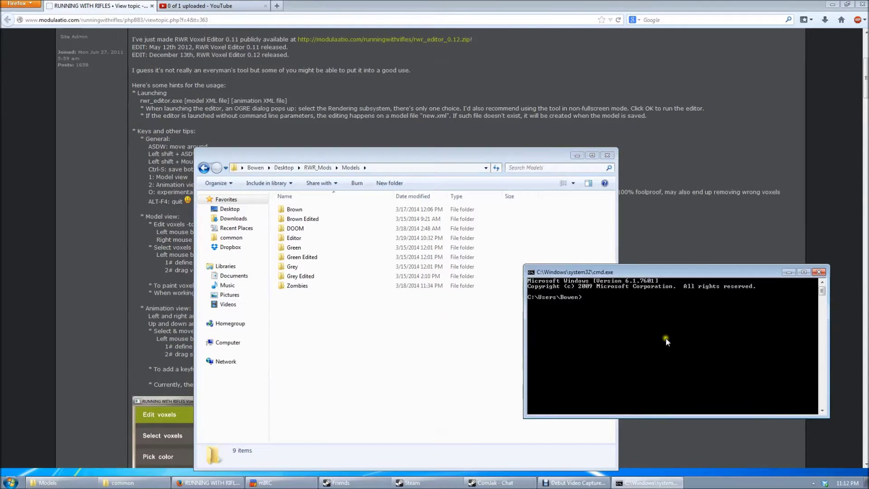
click(382, 330)
click(694, 315)
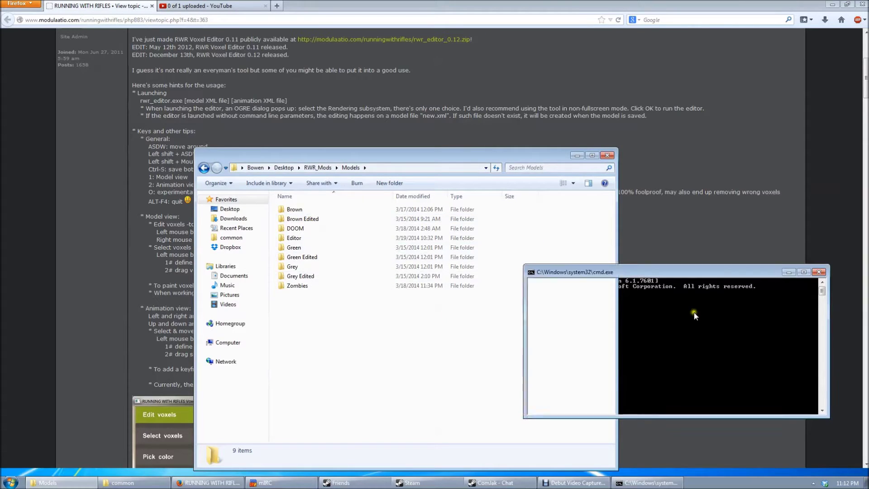
drag(654, 272, 568, 265)
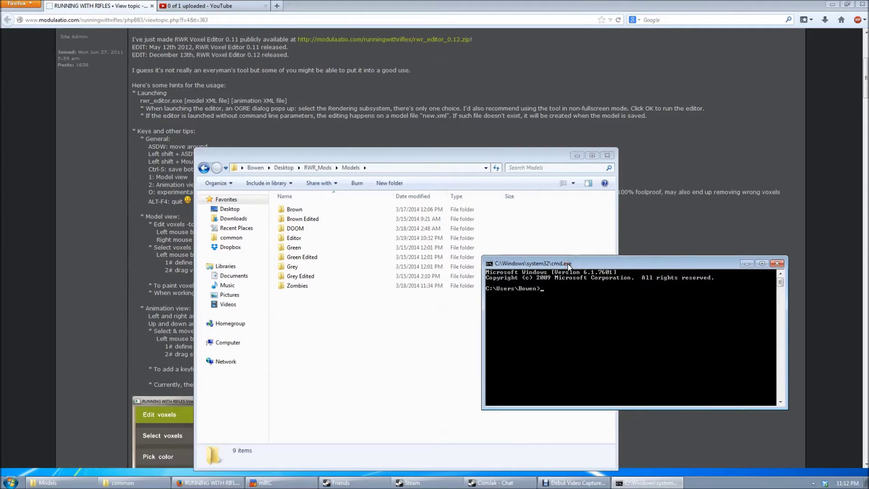
click(303, 403)
click(675, 335)
drag(532, 264, 570, 268)
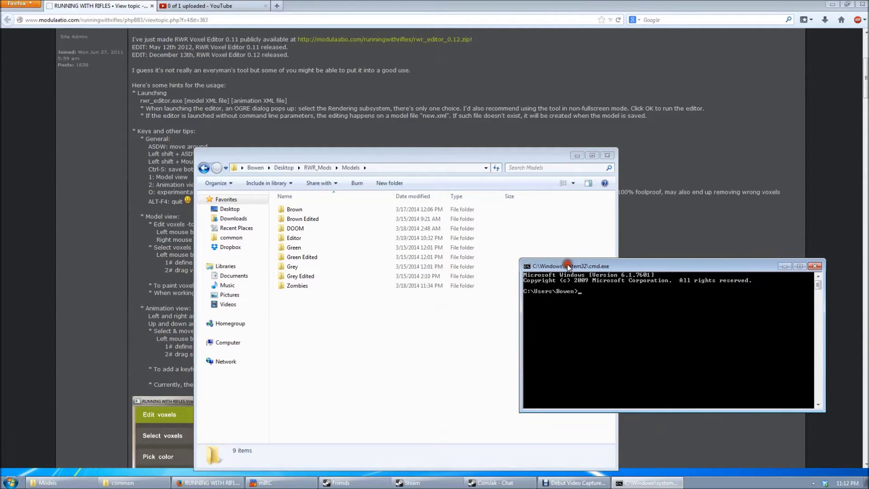
click(422, 313)
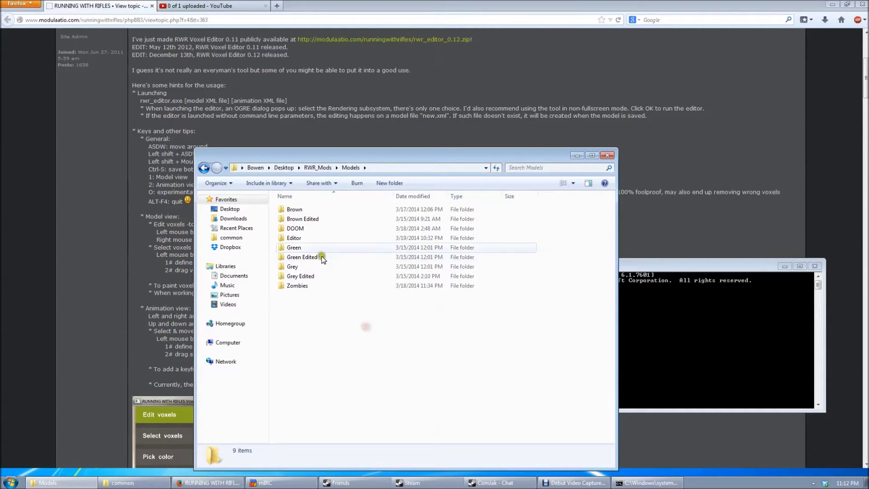
Step: Open the Editor folder inside Models and display its full path
click(371, 167)
drag(363, 167, 234, 164)
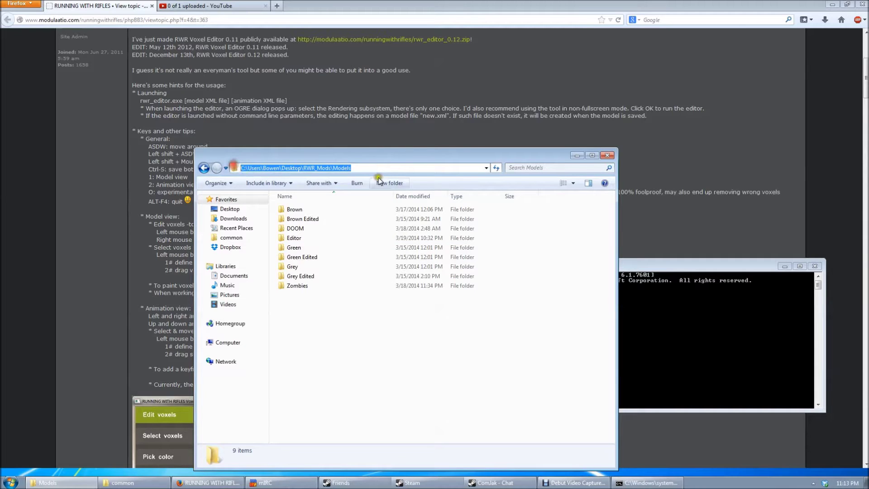
click(325, 314)
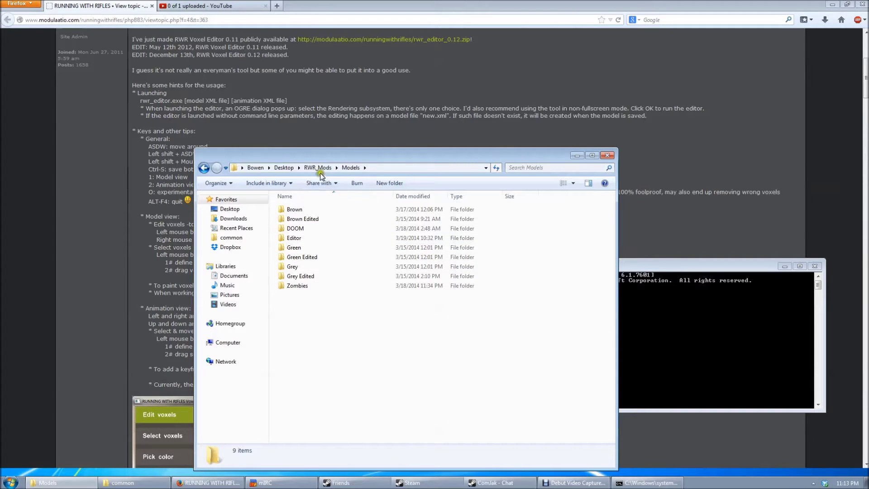
double_click(312, 238)
click(411, 169)
click(352, 168)
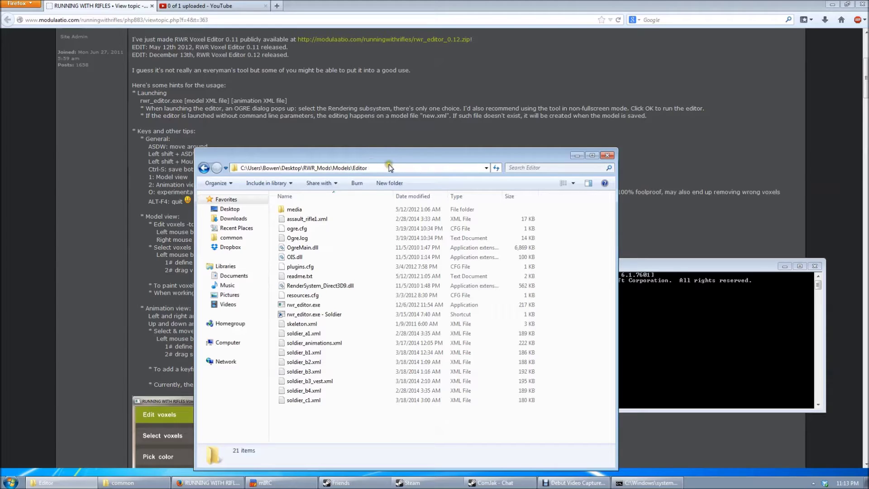
Step: Enter a cd command in the Command Prompt, followed by the full path copied from the Editor folder
click(665, 315)
text(cd)
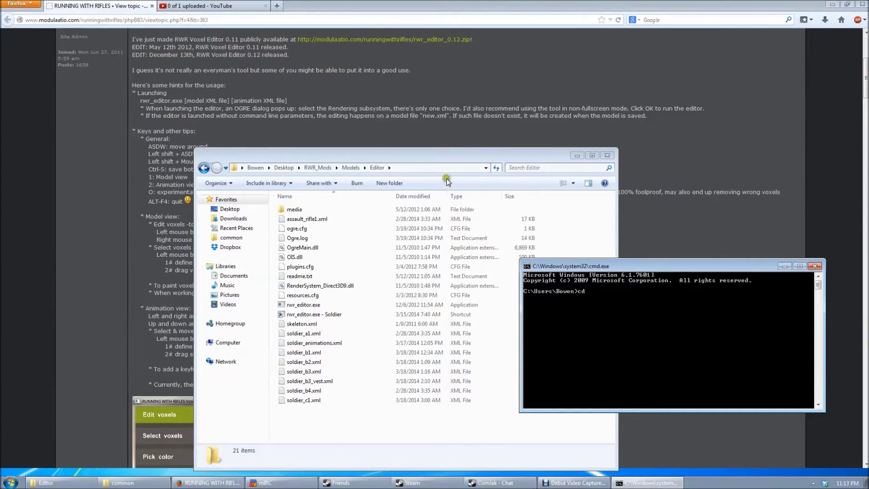
click(425, 167)
key(cmd+c)
click(650, 308)
right_click(622, 310)
click(643, 334)
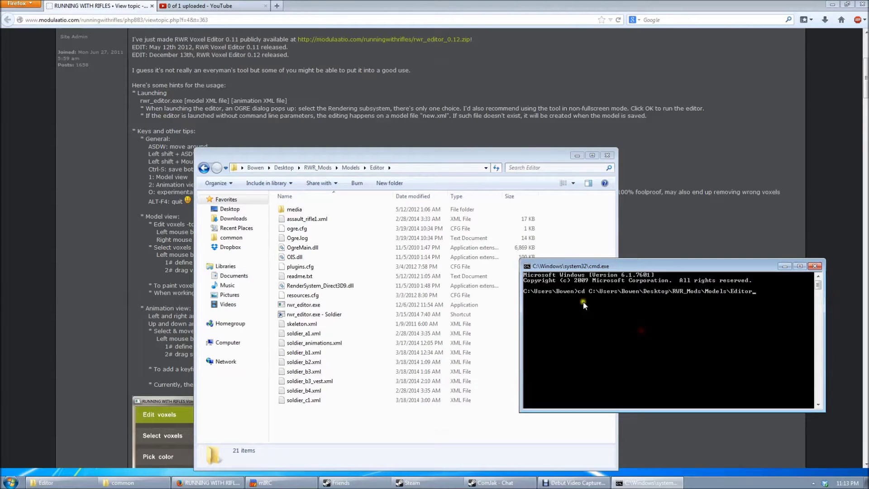
click(422, 169)
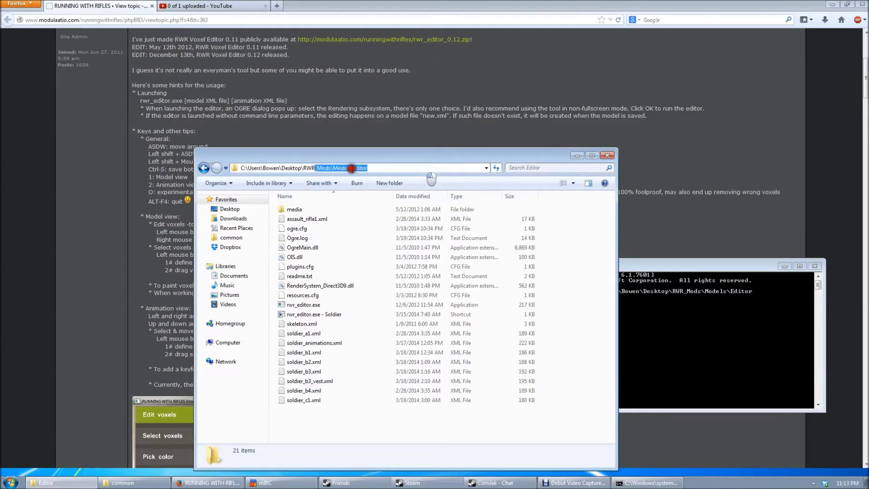
key(Escape)
click(671, 312)
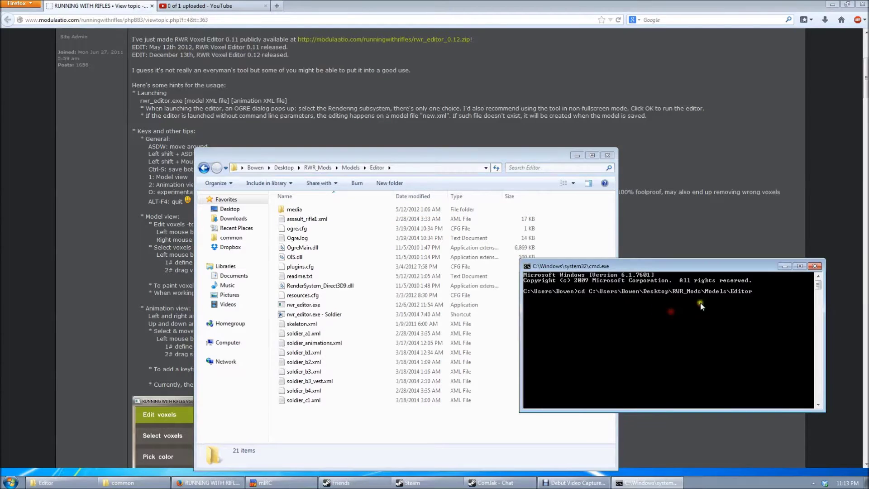
right_click(639, 327)
click(592, 291)
Step: Run the cd command to enter the Editor folder, and write rwr_editor.exe at the new prompt without running it
text(r)
click(705, 302)
key(Return)
click(537, 311)
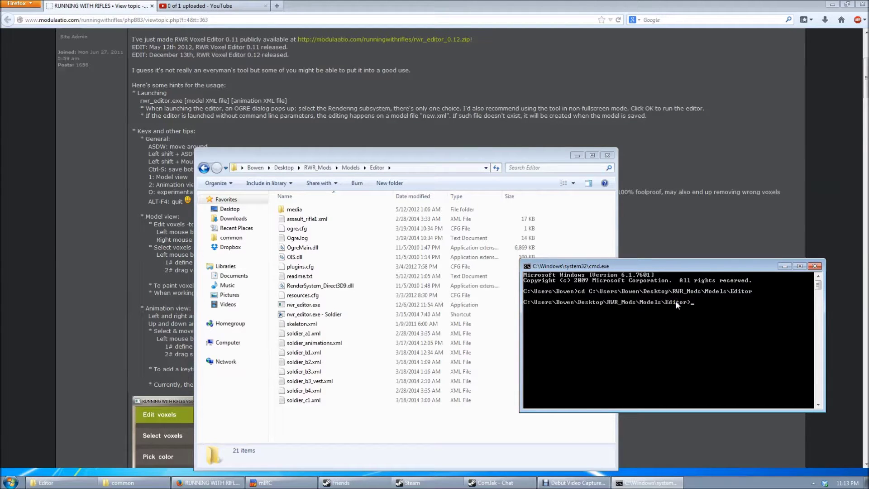
text(_editor.exe)
Step: Open RunningWithRifles\media\packages\vanilla\models from the Steam common folder and sort its files by type
click(120, 483)
click(461, 225)
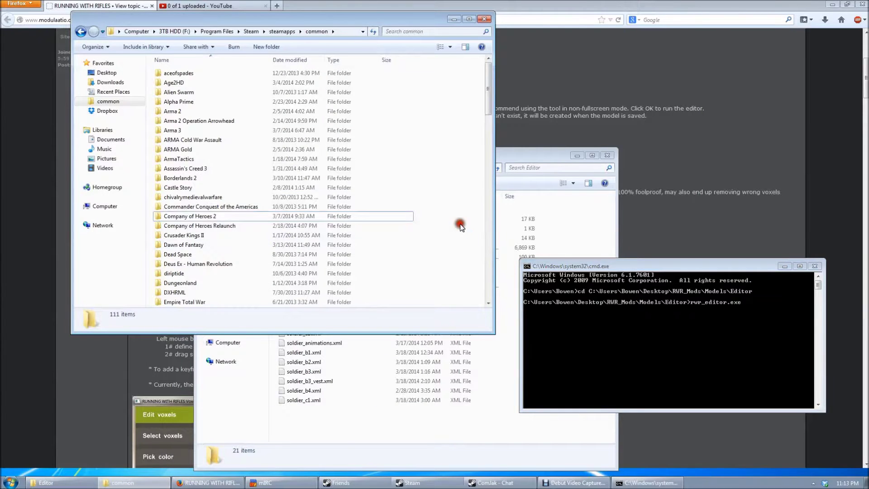
scroll(429, 142, down, 15)
scroll(219, 239, down, 4)
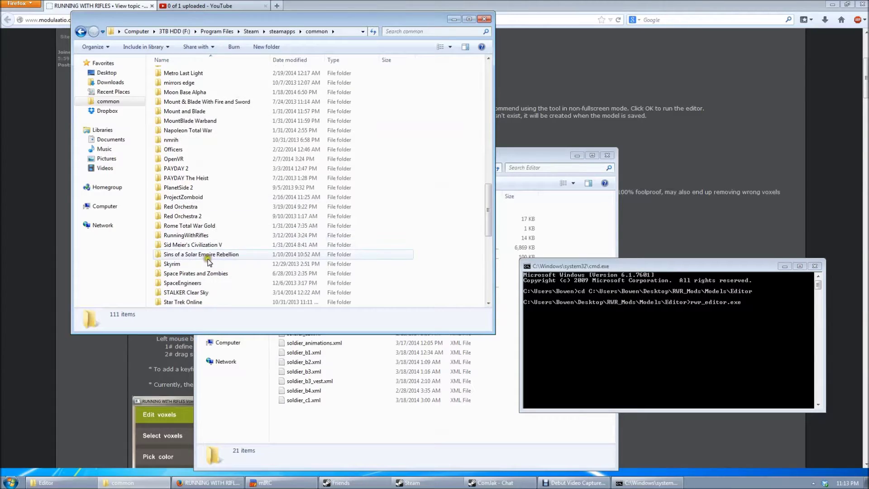
double_click(201, 235)
double_click(184, 91)
double_click(180, 83)
double_click(180, 83)
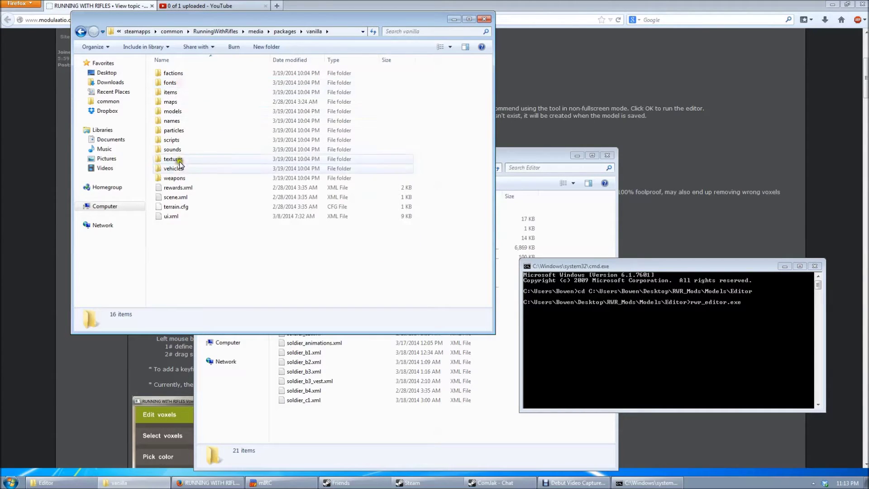
double_click(180, 111)
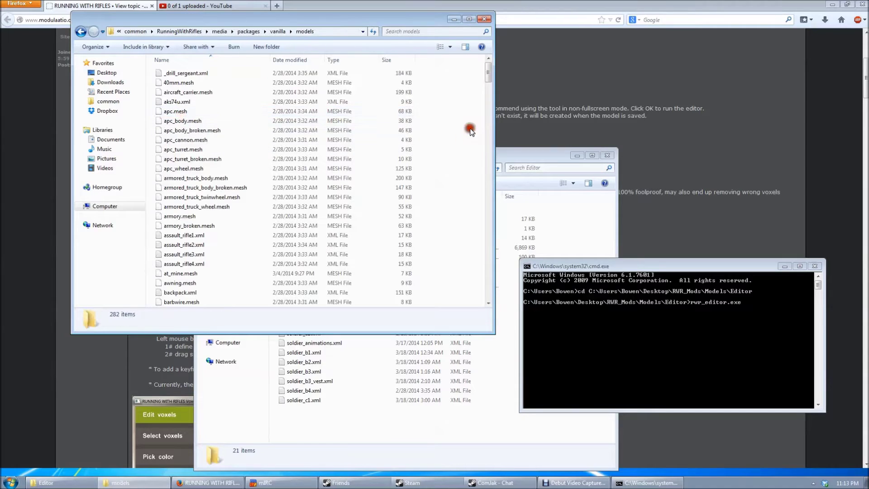
click(339, 59)
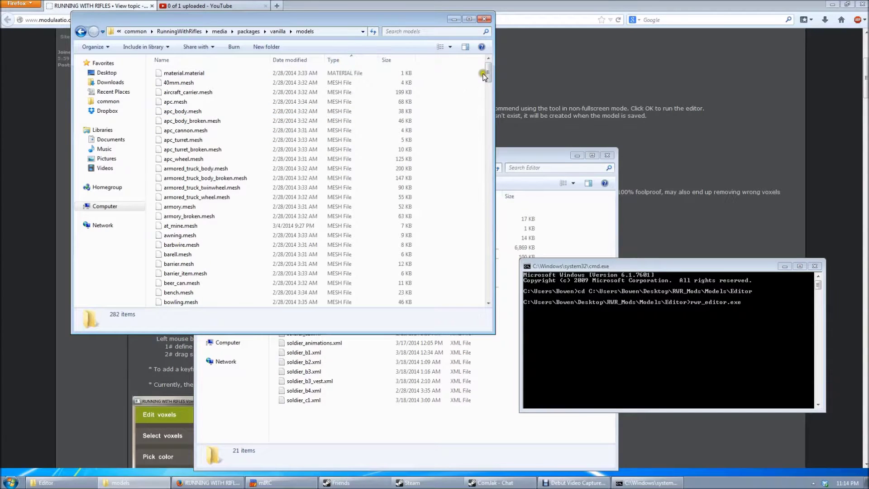
Step: Look through the vanilla models folder, from the MESH files down to the soldier XML model files
drag(487, 75, 466, 227)
scroll(183, 200, up, 7)
scroll(183, 202, up, 20)
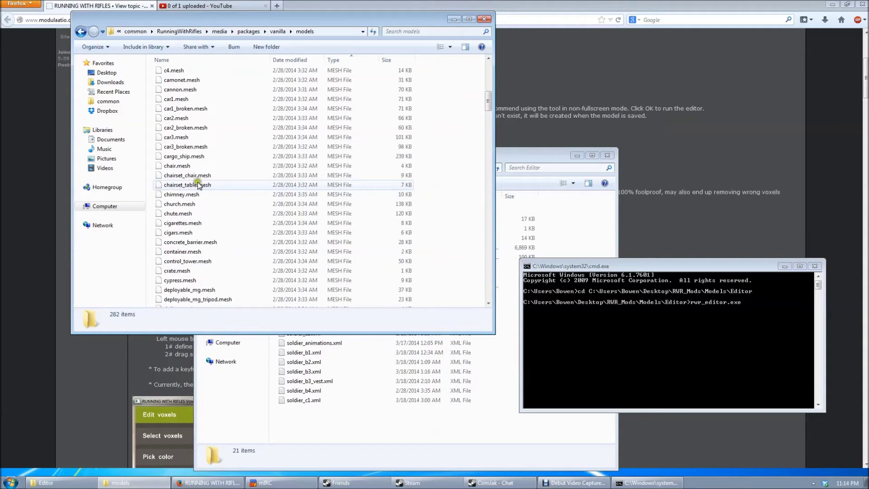
scroll(334, 113, up, 3)
drag(488, 73, 472, 293)
click(458, 254)
scroll(429, 235, up, 2)
scroll(380, 226, down, 2)
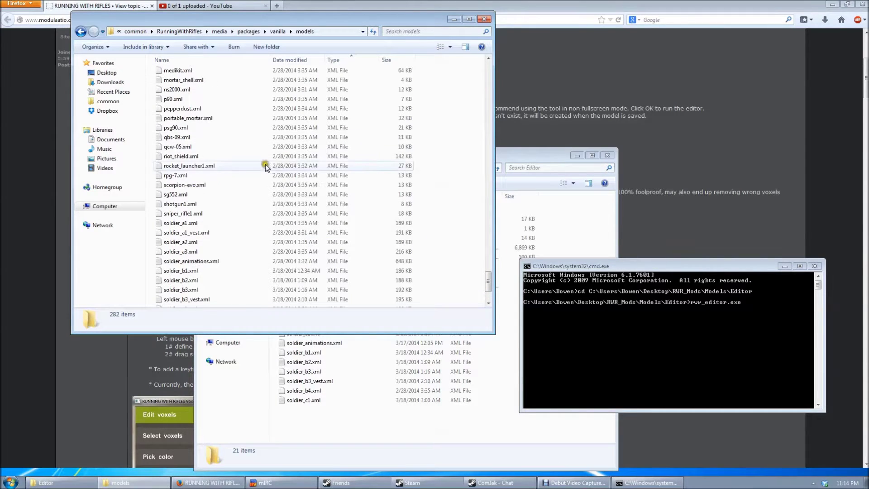
drag(474, 205, 454, 236)
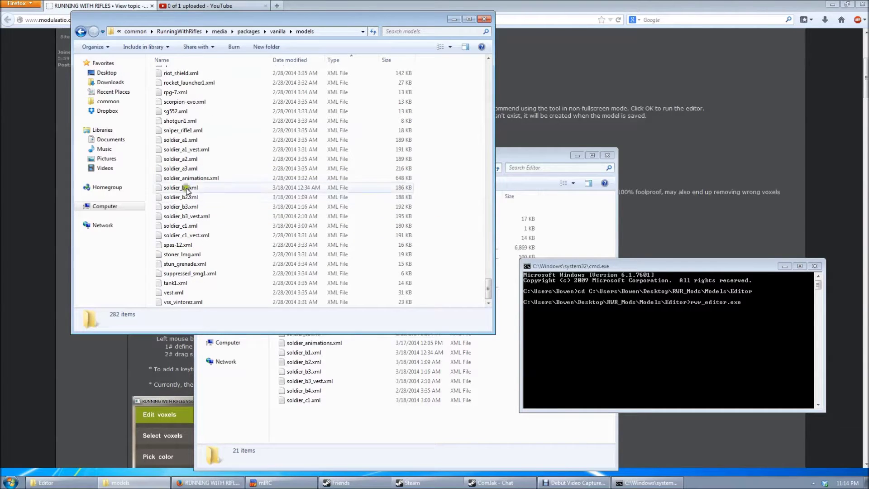
Step: Select soldier_a1.xml together with assault_rifle1.xml in the vanilla models folder and copy them
click(195, 142)
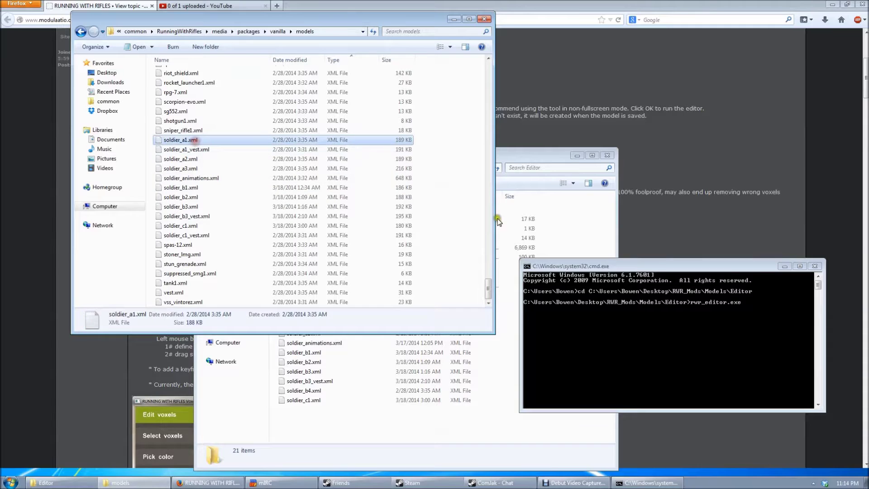
scroll(201, 143, up, 3)
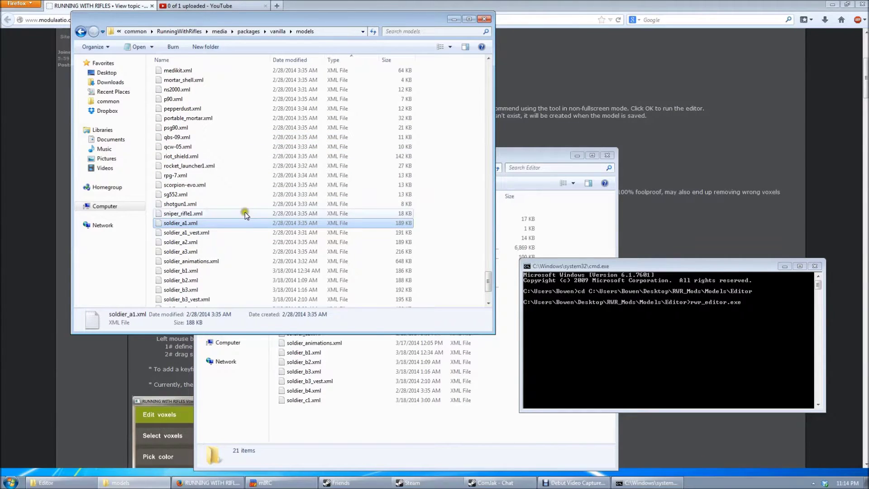
scroll(244, 217, up, 10)
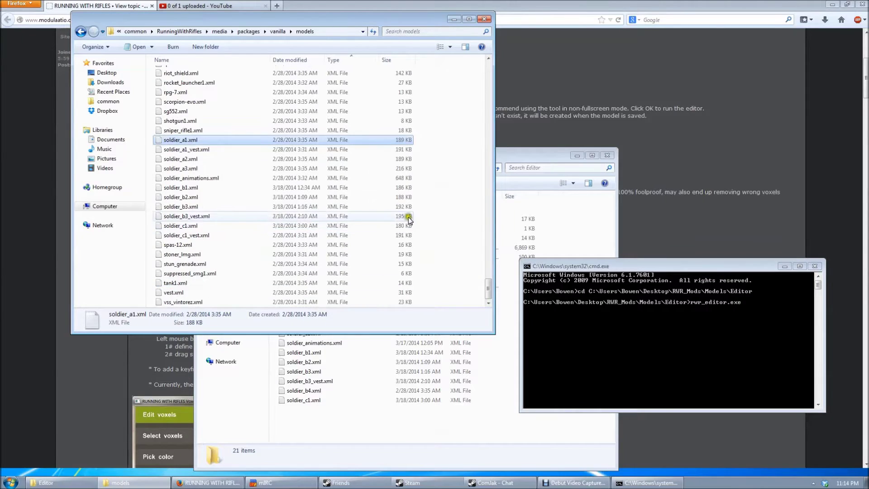
drag(488, 289, 471, 246)
scroll(208, 181, down, 1)
ctrl+click(228, 151)
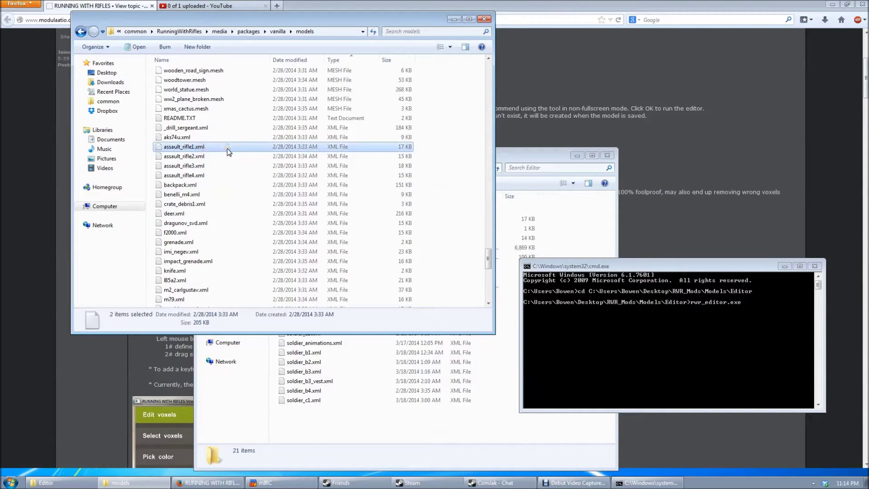
right_click(229, 151)
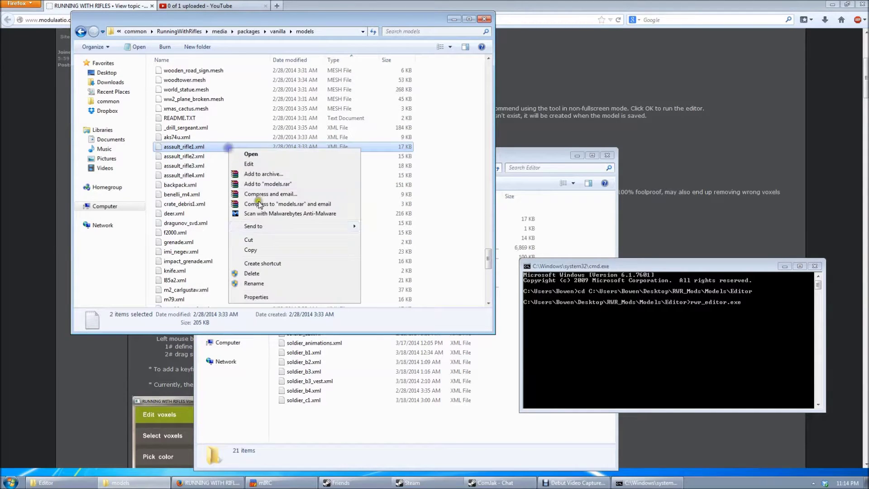
click(255, 247)
Step: Switch to the Editor folder under RWR_Mods\Models and try to paste the copied model files there
click(129, 483)
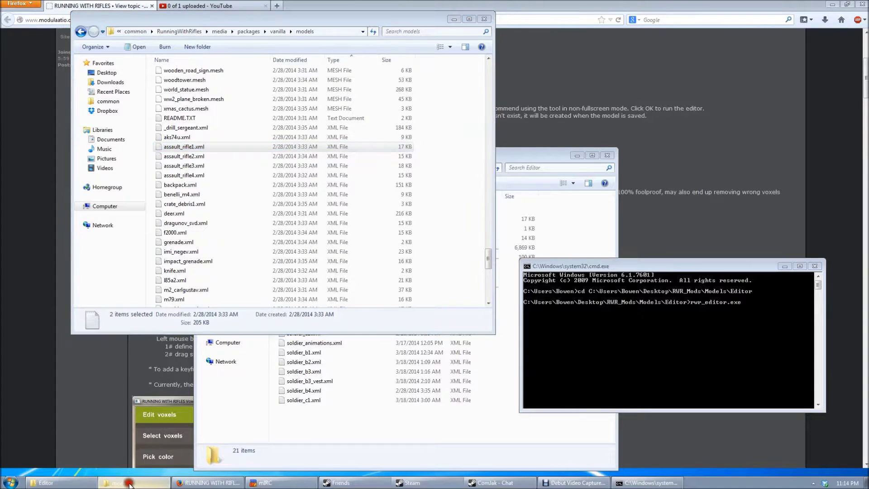
click(287, 448)
right_click(310, 429)
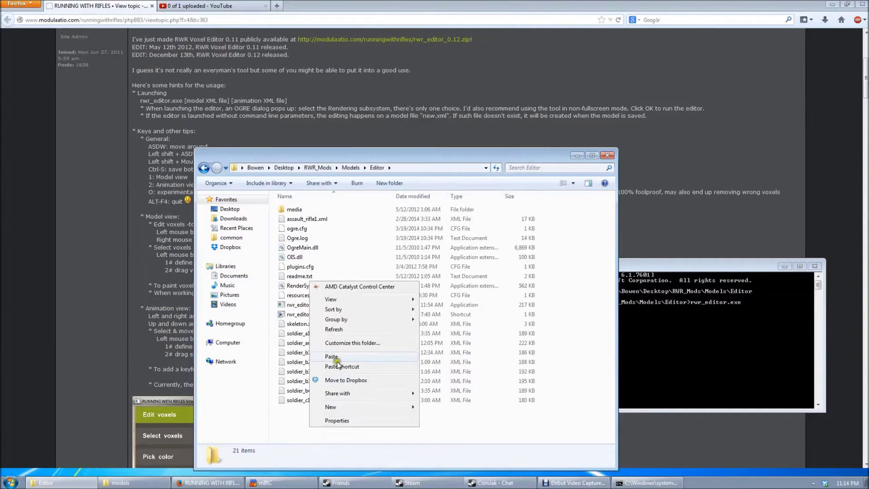
click(329, 360)
click(446, 201)
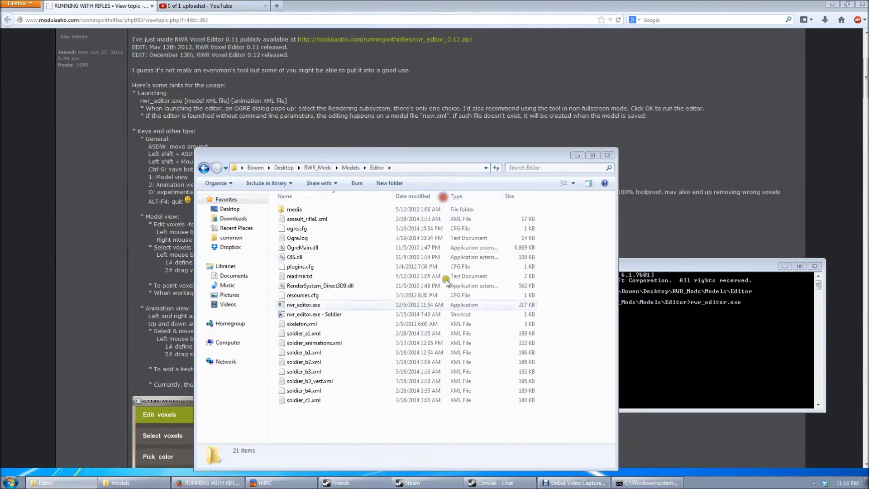
Step: Switch to the Command Prompt, complete the waiting command as rwr_editor.exe soldier_a1.xml and run it
click(661, 368)
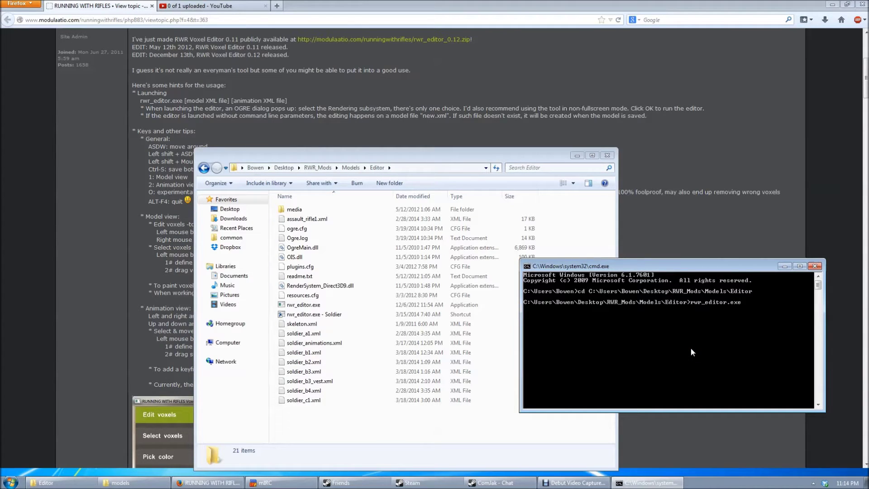
text(asol)
key(BackSpace)
key(BackSpace)
key(BackSpace)
key(BackSpace)
text(soldier_a1.xe)
key(BackSpace)
key(BackSpace)
text(xml)
key(Return)
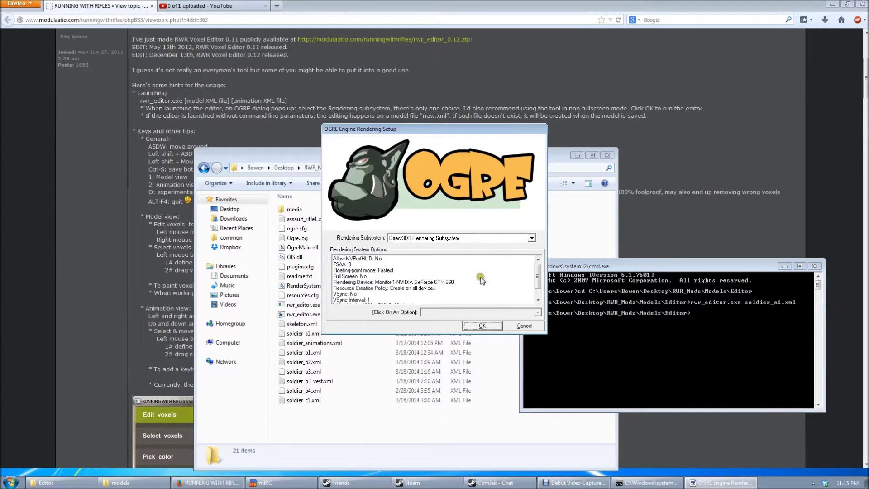
Step: Accept the OGRE rendering setup with Direct3D9 Rendering Subsystem, then maximize the voxel editor window
click(421, 238)
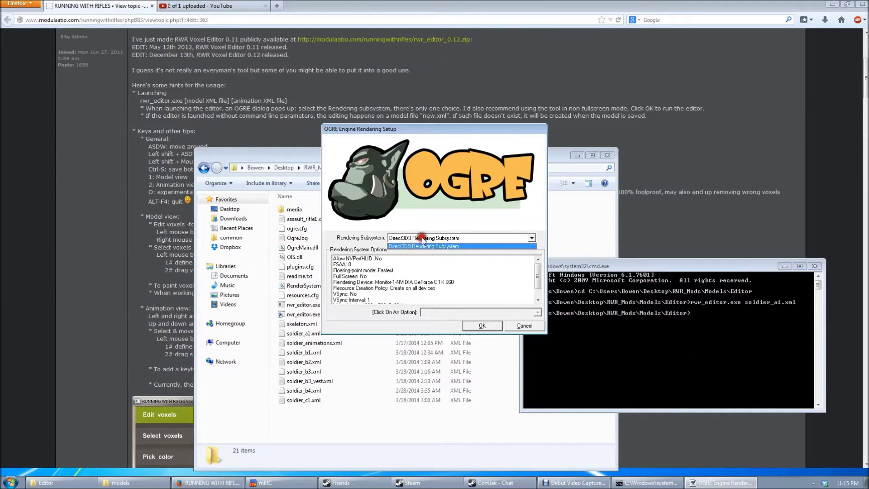
click(432, 249)
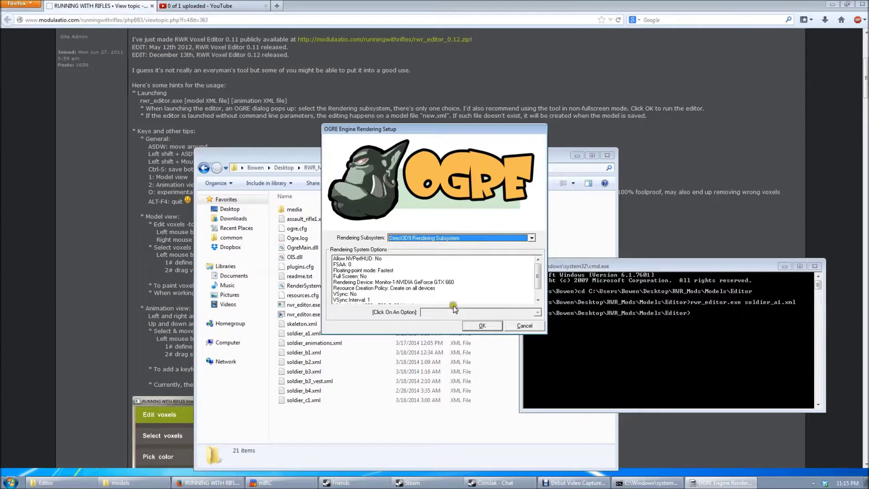
click(480, 326)
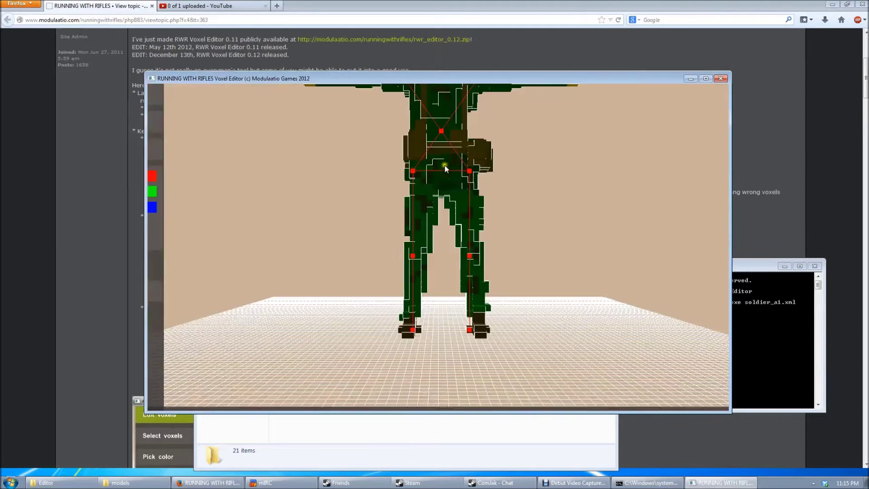
middle_drag(526, 205, 524, 178)
right_drag(523, 178, 528, 219)
key(s)
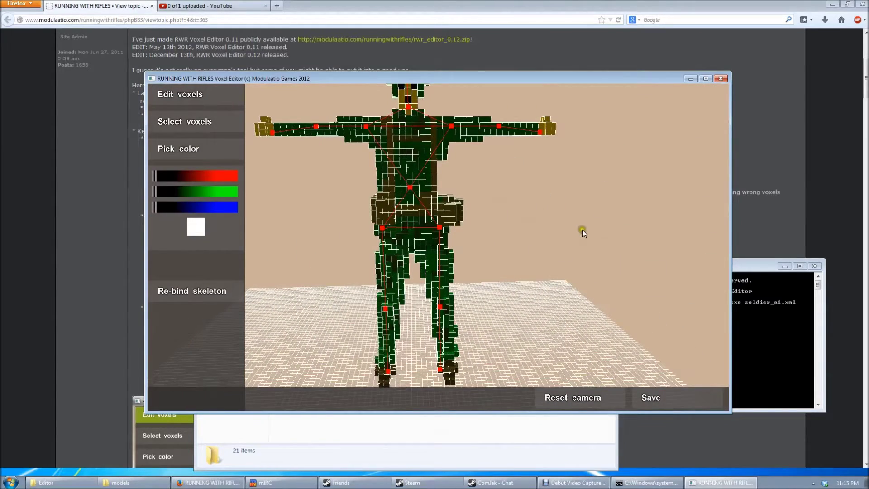
click(704, 79)
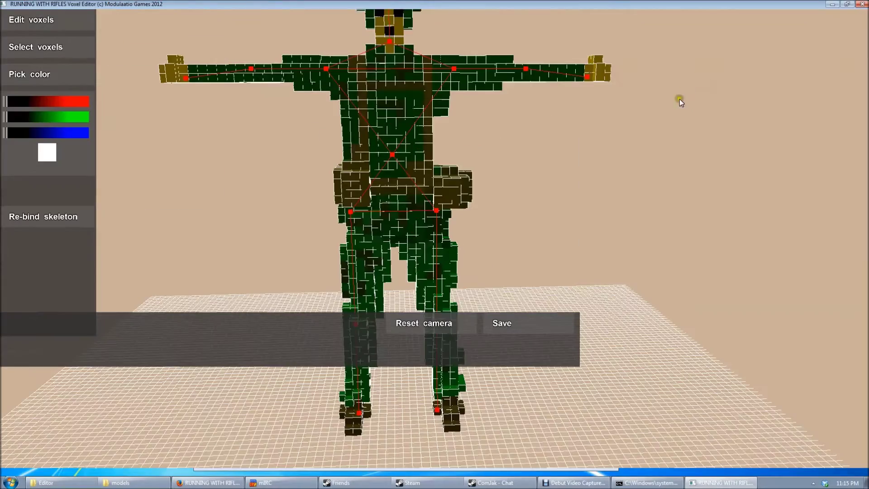
Step: Place loose white voxels across the ground grid beside the soldier in Edit voxels mode, restoring the editor window to its smaller size
mouse_move(606, 289)
right_down()
mouse_move(626, 304)
mouse_move(618, 299)
right_up()
click(82, 17)
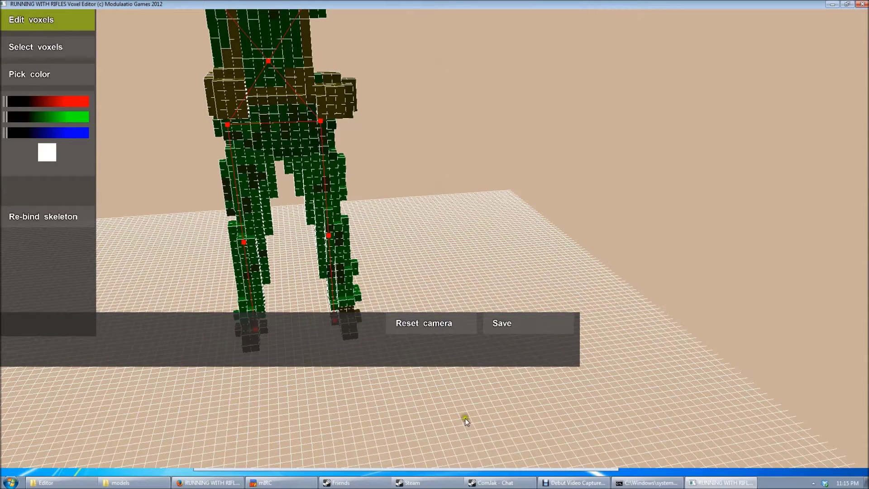
click(520, 264)
click(662, 406)
click(643, 425)
click(670, 376)
click(660, 339)
click(638, 307)
click(621, 293)
click(610, 276)
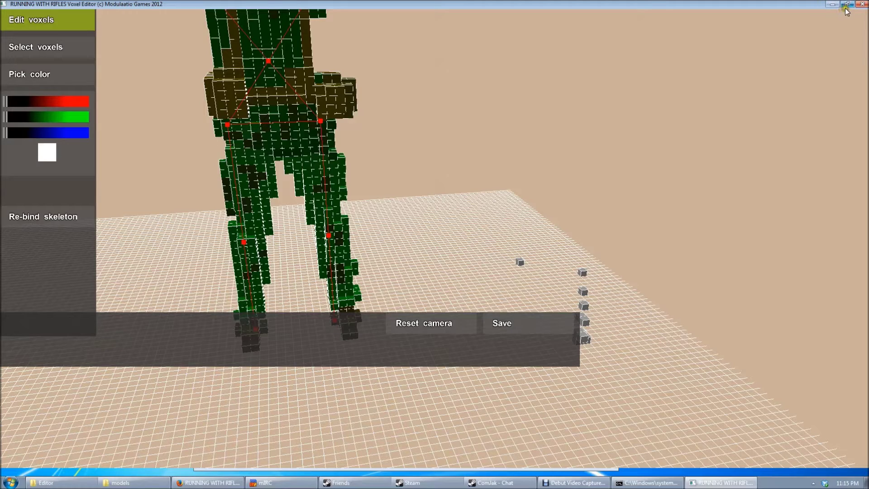
click(574, 286)
click(843, 3)
drag(494, 238, 532, 281)
Step: Erase all the loose white voxels from the ground grid beside the soldier
right_click(525, 275)
right_click(535, 292)
key(w)
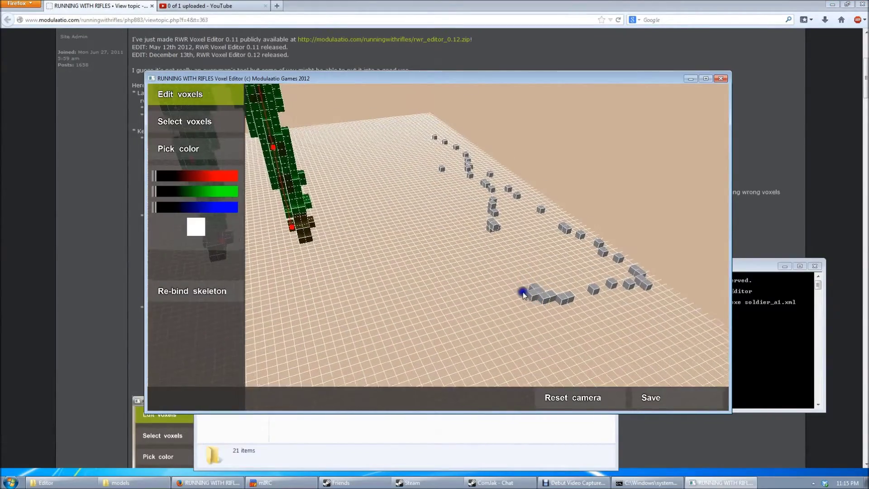
key(d)
right_click(505, 306)
right_click(458, 311)
mouse_move(475, 313)
right_down()
mouse_move(500, 324)
mouse_move(539, 304)
mouse_move(560, 310)
mouse_move(603, 298)
mouse_move(560, 249)
right_up()
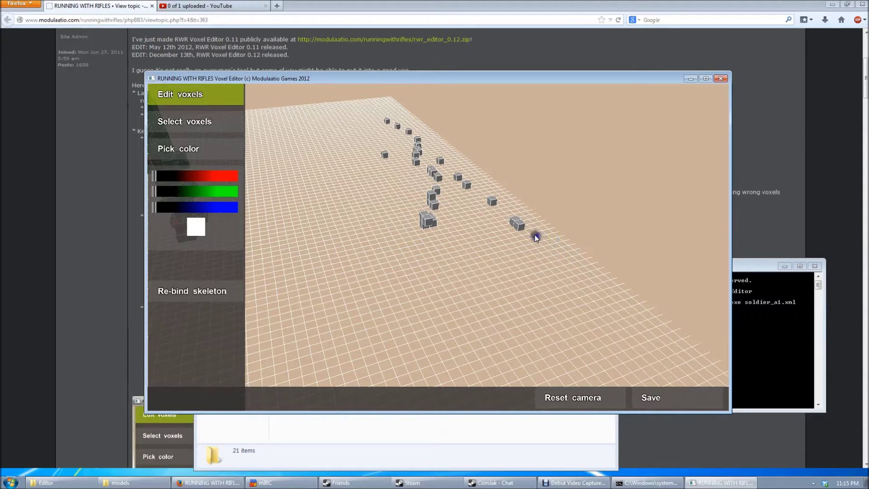
right_drag(518, 231, 430, 233)
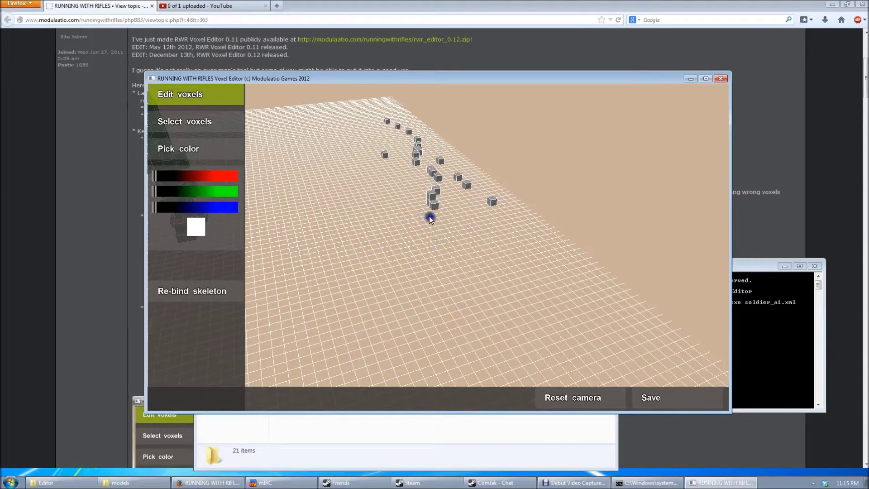
mouse_move(435, 192)
right_down()
mouse_move(410, 159)
mouse_move(419, 150)
mouse_move(409, 131)
mouse_move(420, 140)
mouse_move(382, 158)
mouse_move(457, 176)
right_up()
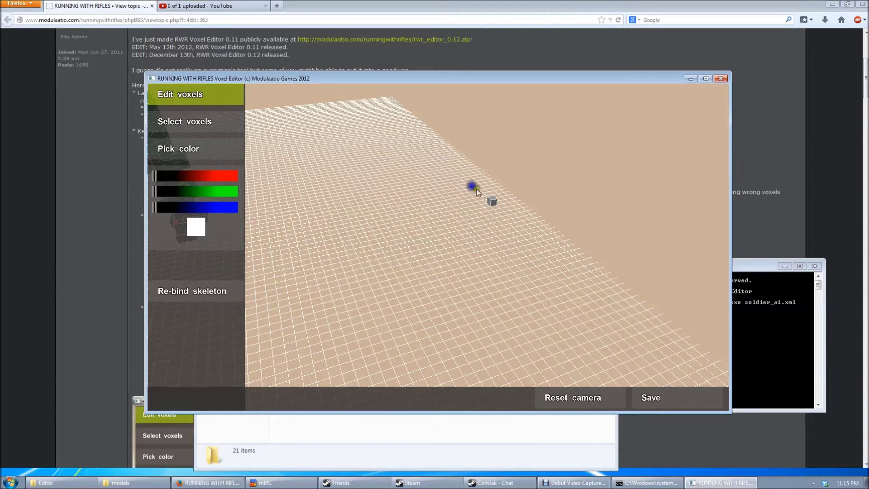
mouse_move(481, 208)
middle_down()
mouse_move(450, 194)
mouse_move(449, 150)
mouse_move(462, 167)
mouse_move(492, 169)
mouse_move(441, 308)
mouse_move(454, 329)
middle_up()
key(w)
key(s)
click(422, 281)
right_drag(476, 266, 482, 260)
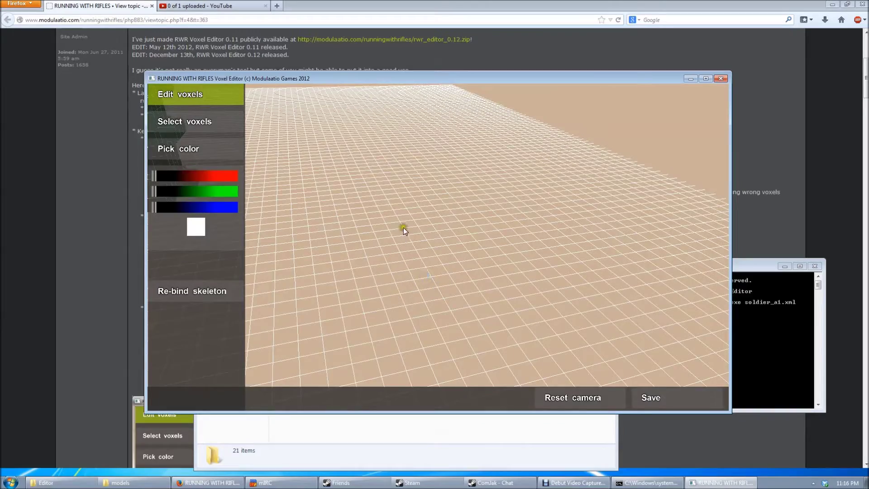
Step: Sample the dark green of the soldier's torso as the current colour with Pick color
middle_drag(463, 265, 438, 272)
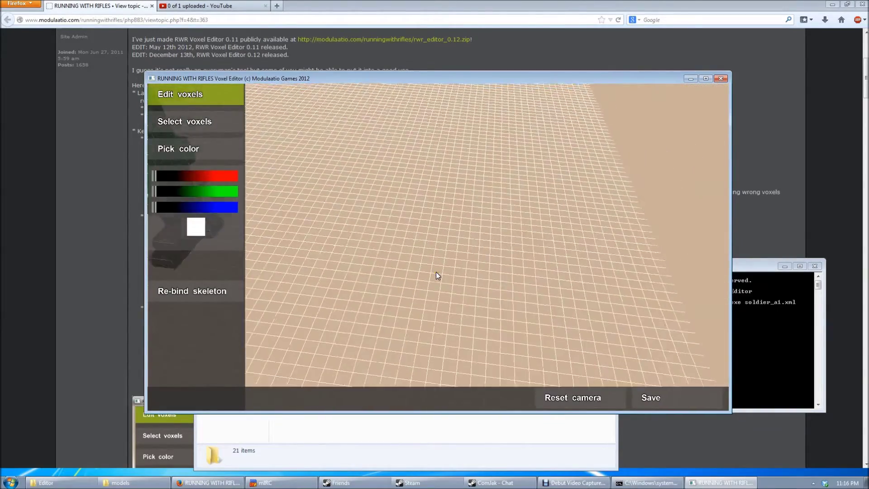
key(a)
key(s)
key(d)
key(w)
click(417, 267)
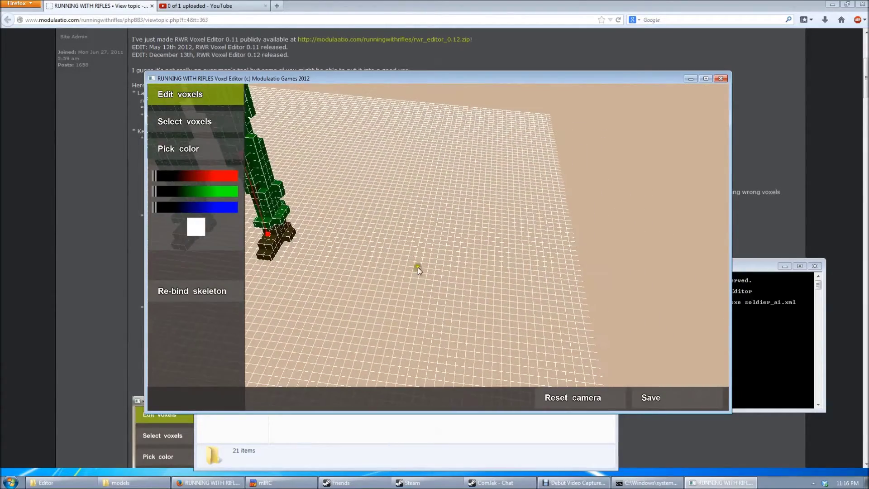
middle_drag(410, 262, 436, 243)
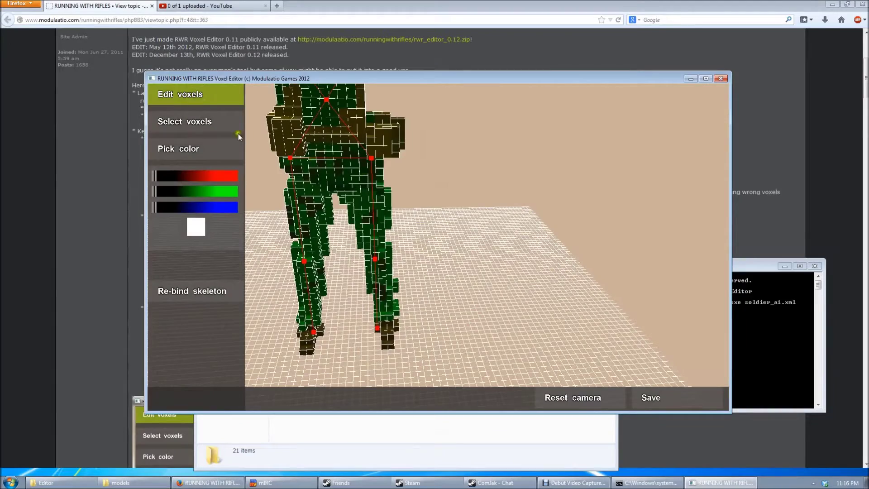
click(196, 145)
key(w)
key(a)
middle_drag(439, 219, 436, 197)
key(s)
key(w)
key(d)
key(s)
key(a)
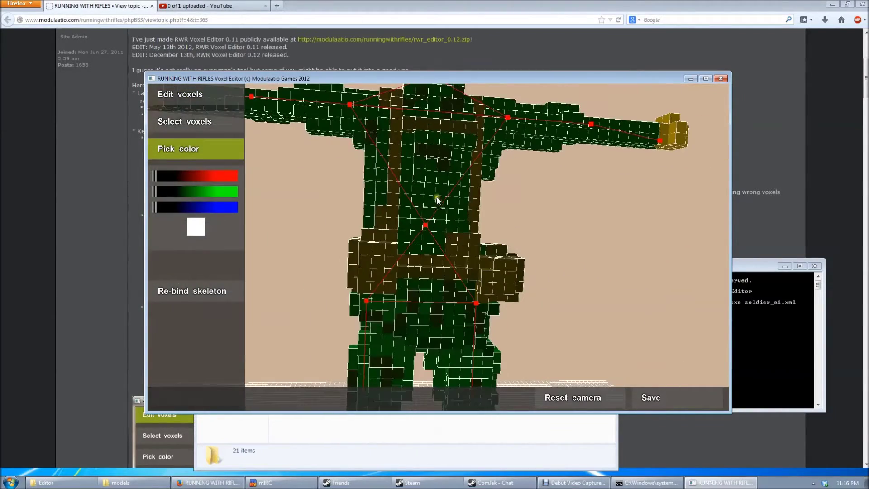
click(419, 184)
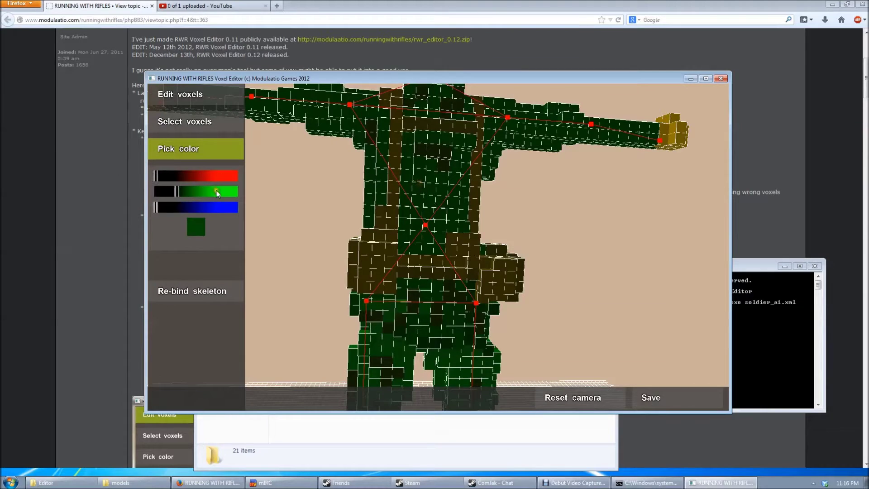
Step: Sample the brown of the soldier's chest strap, then pick the dark green of the outstretched arm
click(382, 218)
click(352, 114)
click(394, 119)
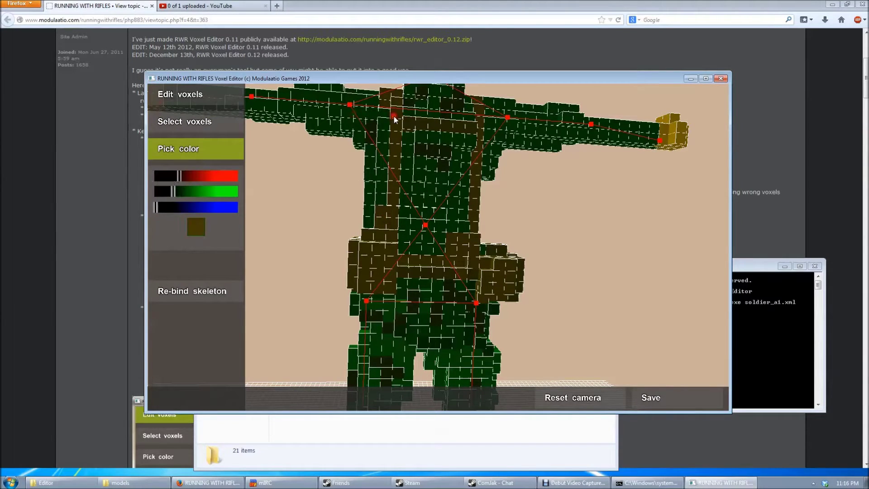
click(548, 135)
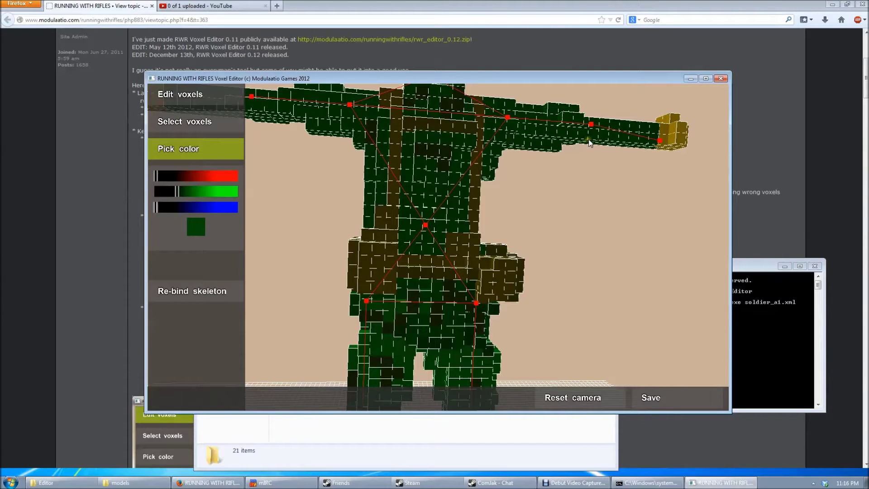
Step: Examine the soldier's torso, straps and arms up close from several angles
scroll(588, 140, up, 4)
scroll(588, 139, down, 6)
mouse_move(589, 140)
middle_down()
mouse_move(569, 140)
mouse_move(597, 146)
middle_up()
scroll(571, 138, up, 5)
click(411, 262)
middle_drag(344, 213, 403, 264)
click(261, 217)
click(349, 212)
click(521, 167)
middle_drag(522, 168, 348, 181)
scroll(402, 174, up, 3)
click(402, 175)
scroll(391, 170, down, 3)
middle_drag(240, 226, 328, 210)
key(w)
key(a)
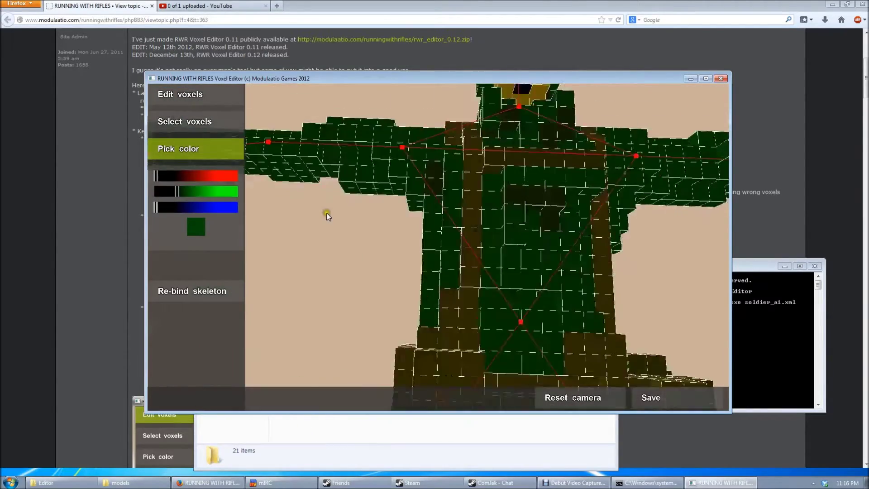
key(s)
key(d)
key(w)
Step: Paint the lower voxels of the soldier's chest strap with the sampled dark green
click(195, 229)
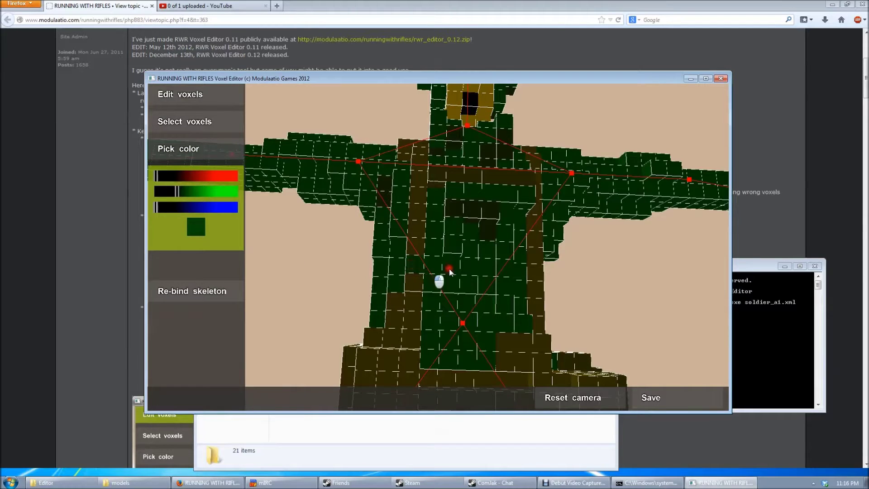
click(532, 274)
drag(435, 268, 529, 272)
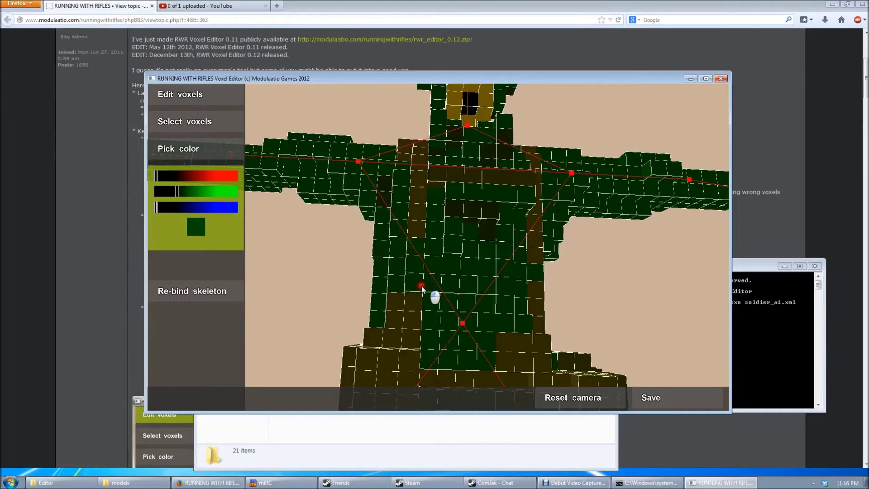
Step: Sample the brown of the chest strap and repaint the strap's lower voxels with it
click(191, 96)
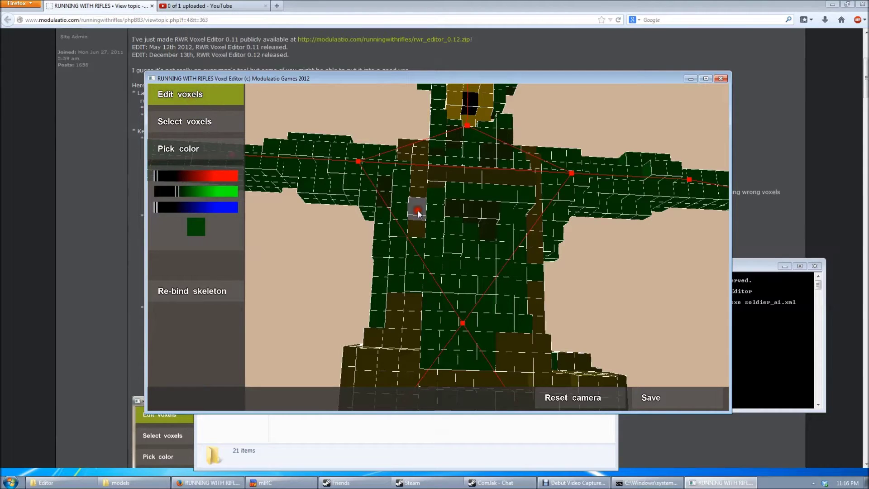
click(224, 128)
click(201, 153)
click(411, 178)
click(200, 229)
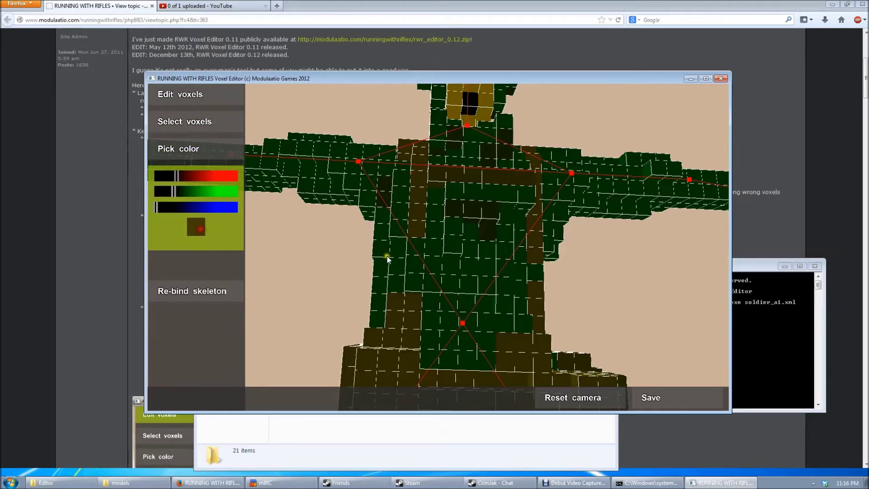
click(407, 288)
Step: Sample the dark olive of the chest's camouflage spots and activate painting with that colour
right_drag(540, 282, 283, 163)
click(222, 158)
click(462, 236)
click(224, 239)
right_drag(224, 238, 354, 259)
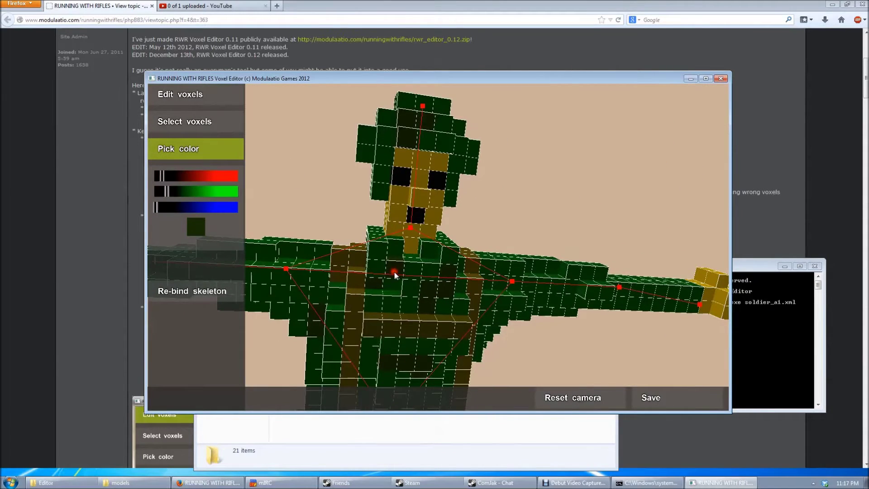
click(204, 231)
Step: Examine the camouflage spots on the soldier's arms, helmet and back from several angles
key(s)
key(a)
key(w)
right_drag(400, 241, 585, 251)
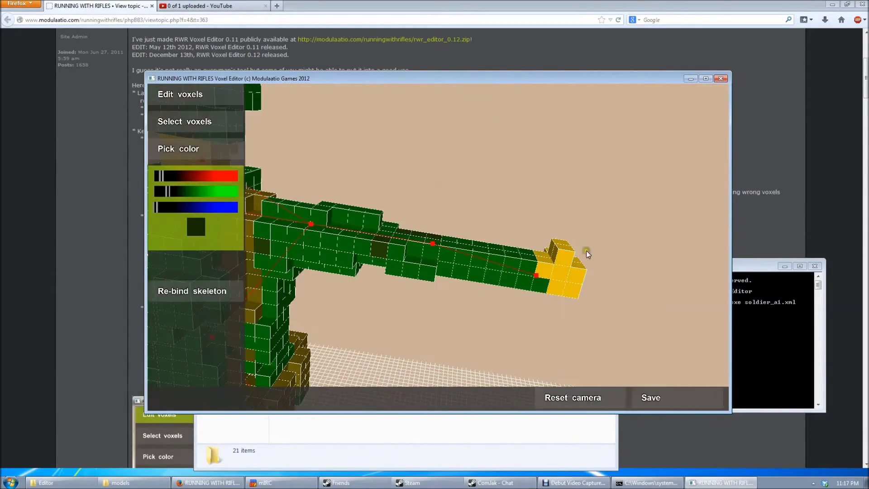
right_drag(461, 277, 357, 232)
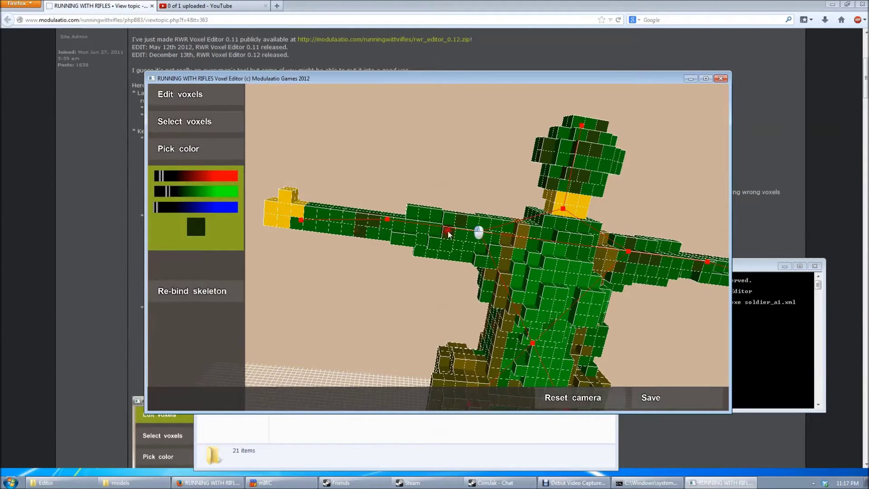
scroll(476, 240, up, 3)
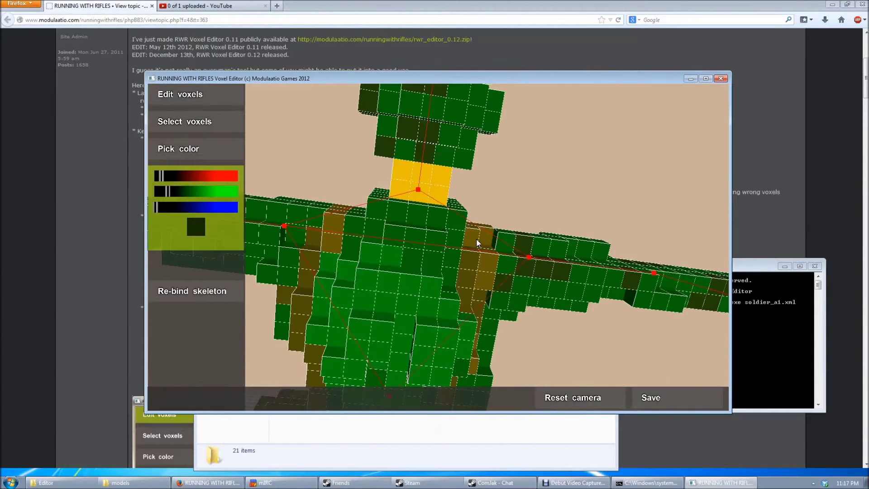
right_drag(476, 239, 172, 177)
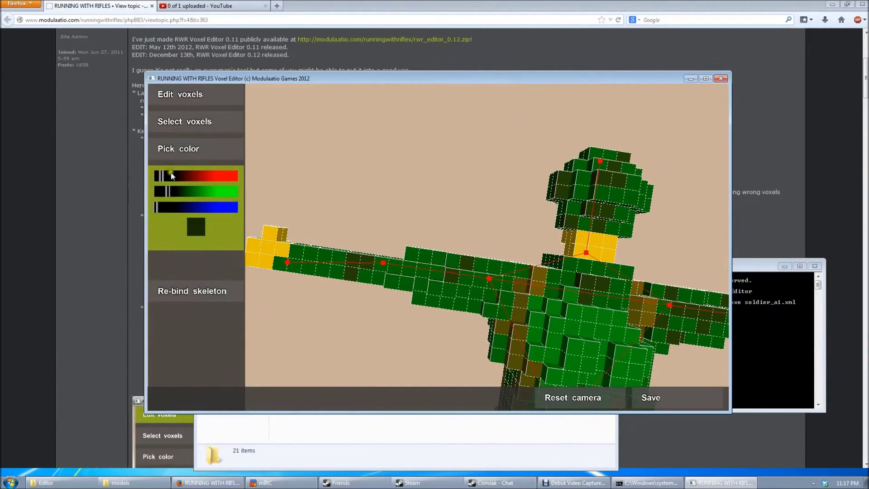
Step: Mix a custom bluish dark green by adjusting the red, green and blue values of the paint colour
mouse_move(168, 195)
mouse_down()
mouse_move(196, 196)
mouse_move(170, 208)
mouse_up()
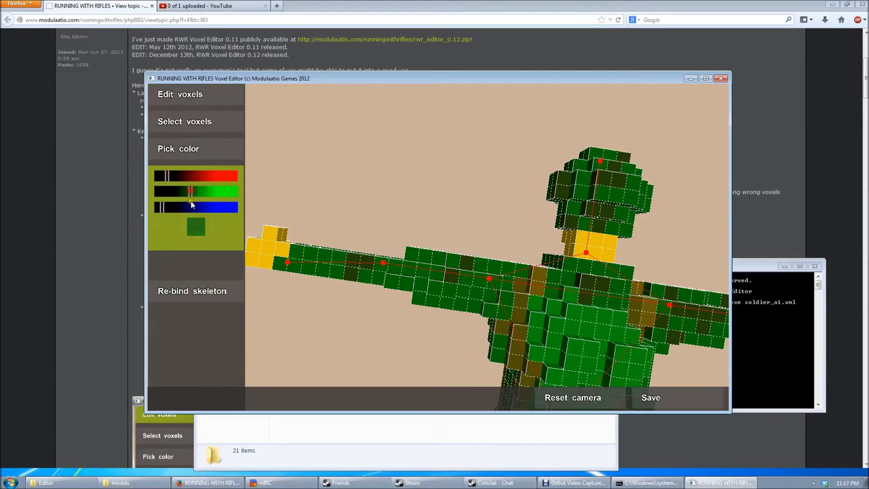
right_drag(433, 262, 611, 281)
key(s)
key(a)
drag(168, 175, 180, 190)
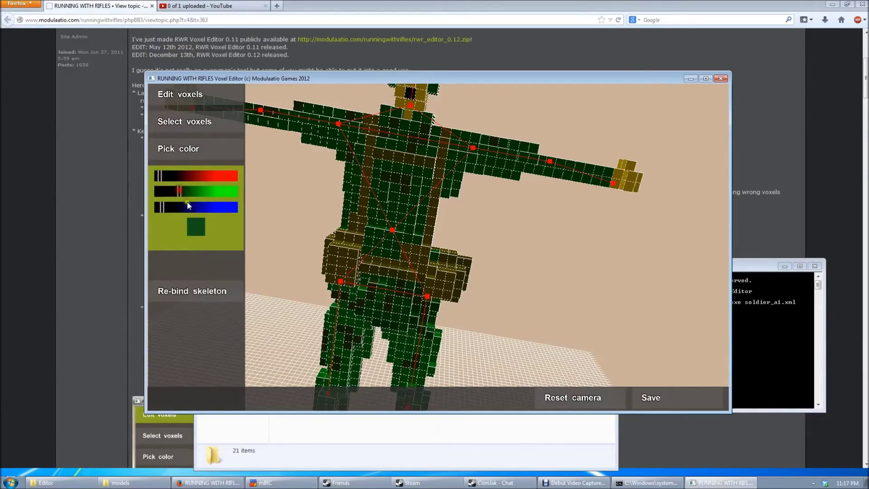
Step: Examine the soldier's torso, arms, face and legs from the front at different distances
key(d)
key(w)
key(s)
right_drag(461, 232, 568, 244)
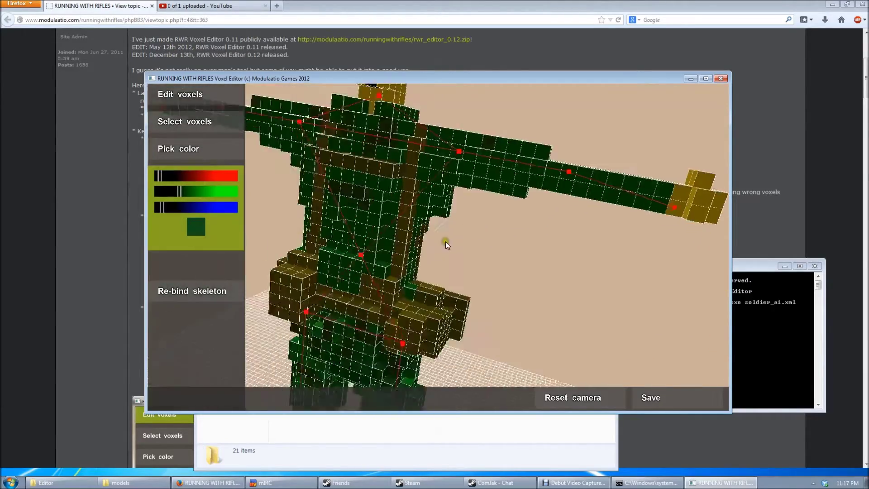
right_drag(392, 291, 295, 204)
click(200, 101)
right_drag(254, 127, 358, 173)
scroll(358, 174, up, 10)
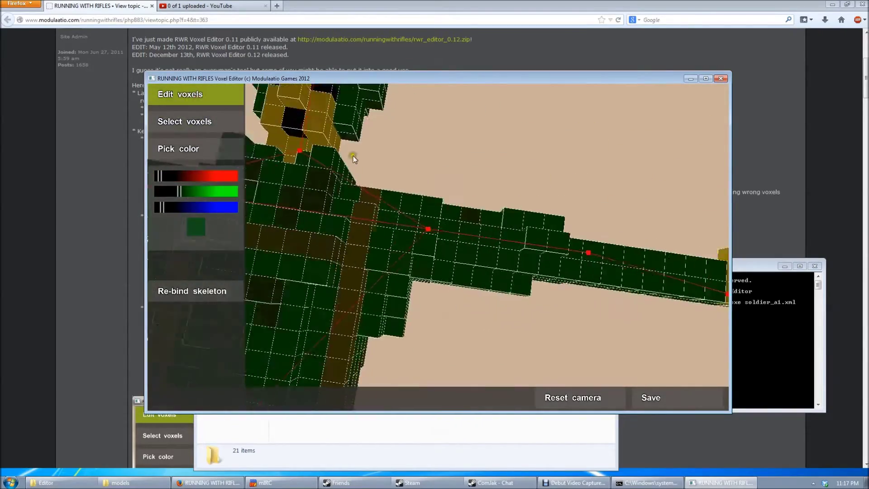
scroll(356, 162, down, 8)
mouse_move(364, 174)
right_down()
mouse_move(348, 187)
mouse_move(422, 231)
mouse_move(351, 188)
mouse_move(349, 170)
right_up()
scroll(348, 187, up, 5)
right_drag(475, 226, 399, 201)
scroll(425, 233, up, 3)
scroll(407, 254, down, 5)
mouse_move(408, 254)
right_down()
mouse_move(415, 241)
mouse_move(406, 251)
right_up()
scroll(415, 242, up, 2)
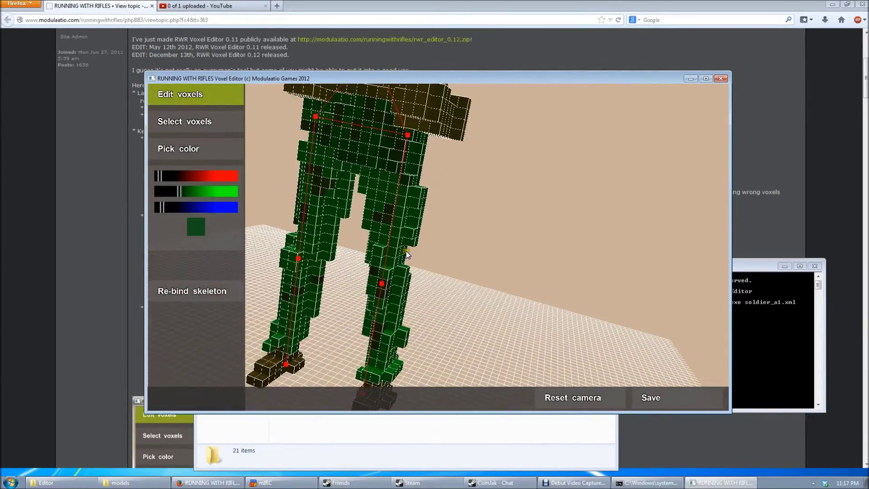
Step: Sample the dark green of the outstretched upper arm and activate painting with it
click(207, 146)
right_drag(425, 218, 435, 175)
scroll(435, 175, up, 3)
click(443, 178)
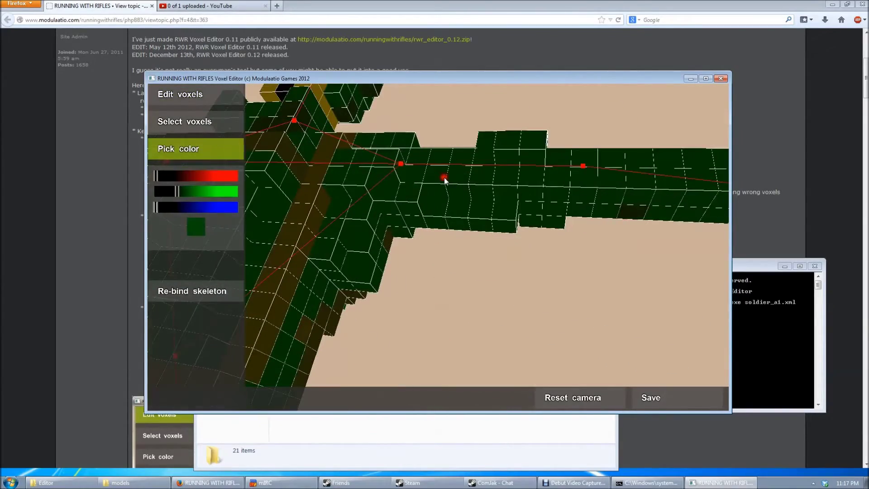
click(204, 225)
Step: Paint the voxels on the back of the soldier's shoulder and upper arm dark green
mouse_move(433, 249)
right_down()
mouse_move(428, 256)
mouse_move(438, 254)
right_up()
scroll(438, 253, up, 3)
click(416, 106)
right_drag(416, 108, 618, 140)
click(341, 198)
click(357, 207)
click(353, 181)
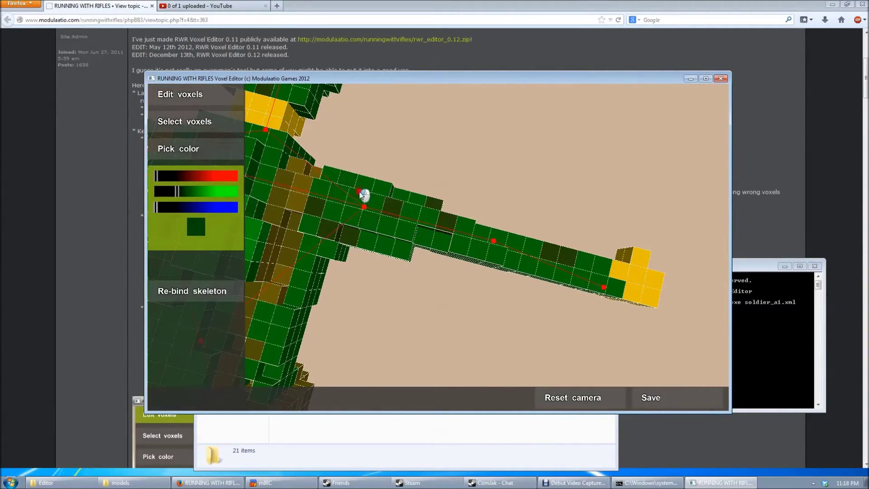
right_drag(357, 244, 368, 265)
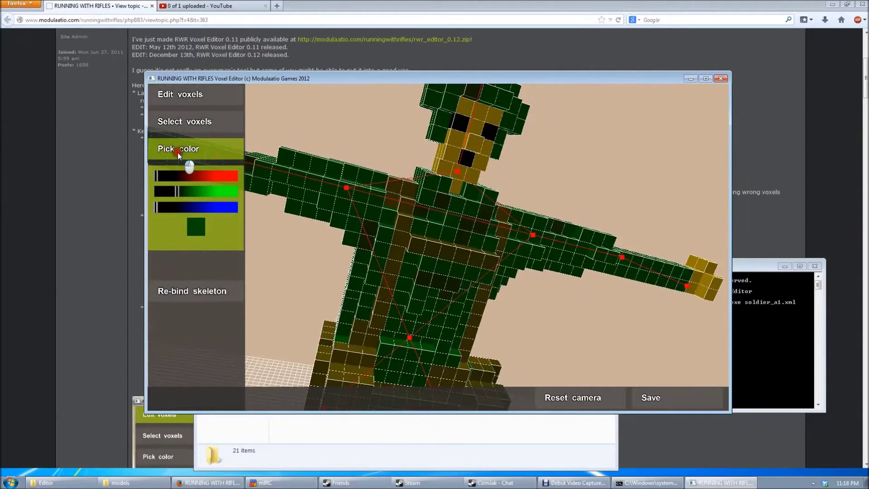
Step: Mix a dark red paint colour by raising red and reducing green to zero, ready for painting
click(178, 152)
right_drag(427, 162, 263, 178)
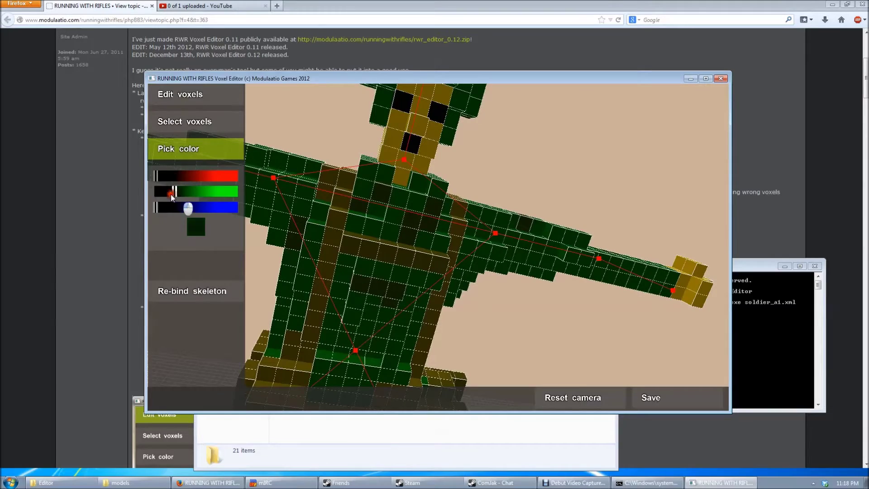
drag(159, 178, 186, 175)
click(195, 224)
Step: Paint the voxels beside the soldier's mouth and down the neck dark red
right_drag(306, 190, 429, 227)
scroll(307, 208, up, 5)
scroll(306, 208, down, 6)
scroll(422, 234, up, 2)
drag(422, 234, 424, 262)
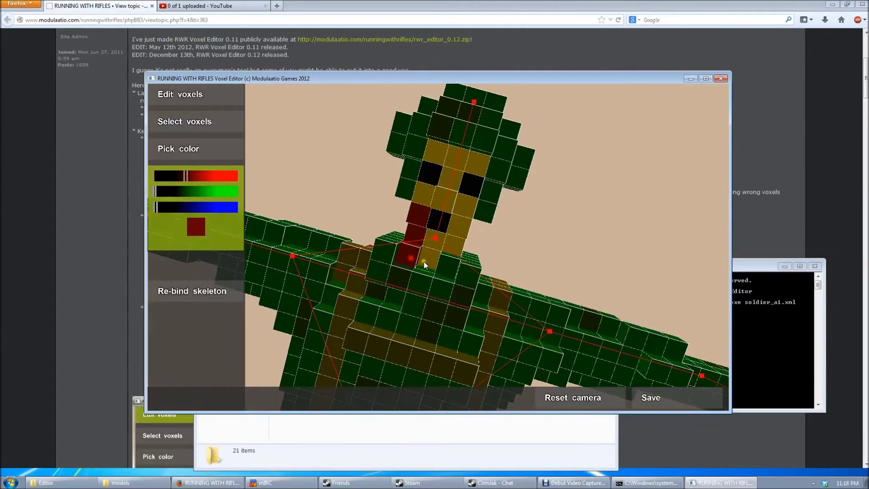
Step: Brighten the paint's red and repaint the red voxels beside the mouth and on the neck
drag(193, 177, 191, 176)
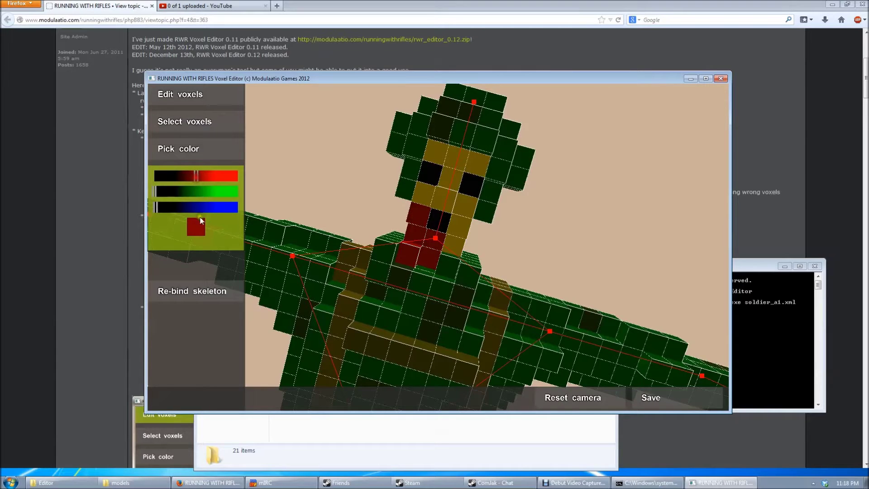
key(a)
key(w)
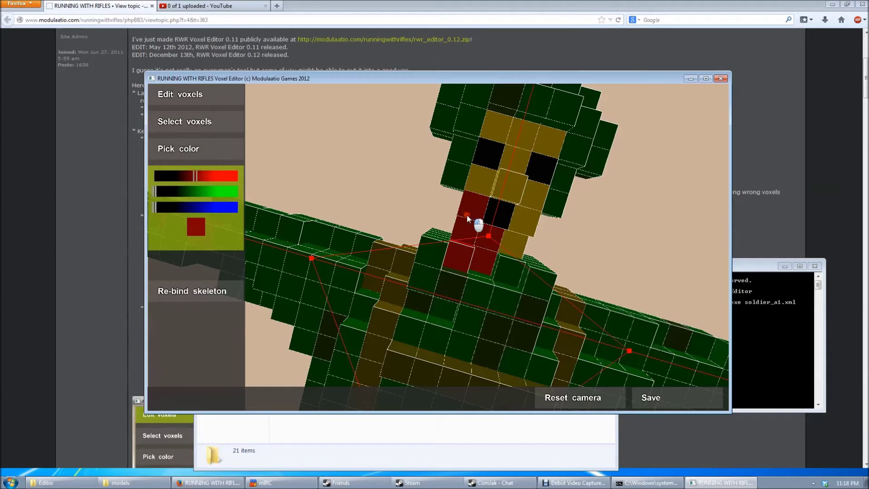
key(d)
Step: Repaint one red neck voxel with the sampled skin yellow, and sample the red of the neighbouring voxel
click(181, 151)
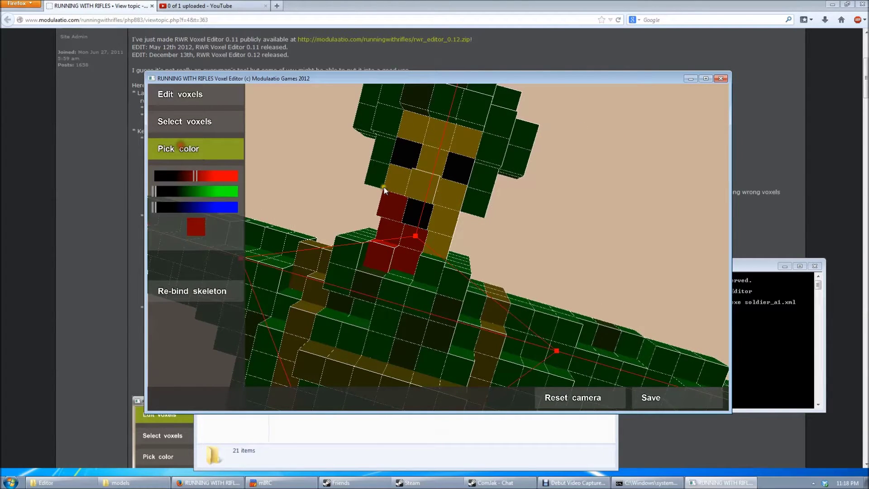
click(322, 248)
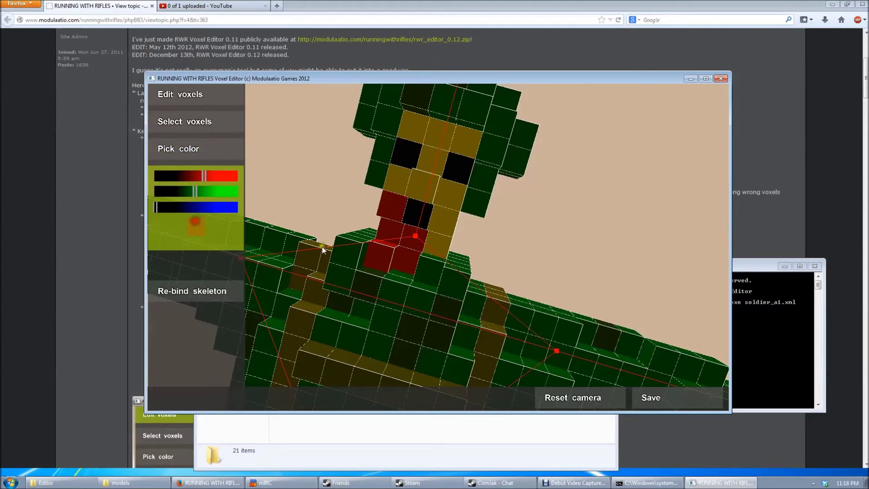
click(197, 144)
click(413, 233)
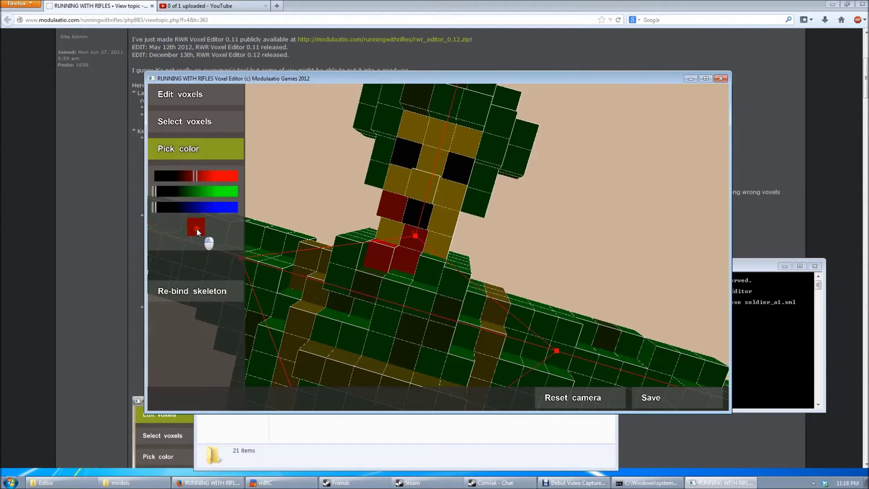
Step: Paint scattered red voxels on the soldier's neck, collar, upper chest and outstretched arm
click(441, 252)
click(434, 281)
click(425, 299)
scroll(424, 304, down, 3)
click(392, 273)
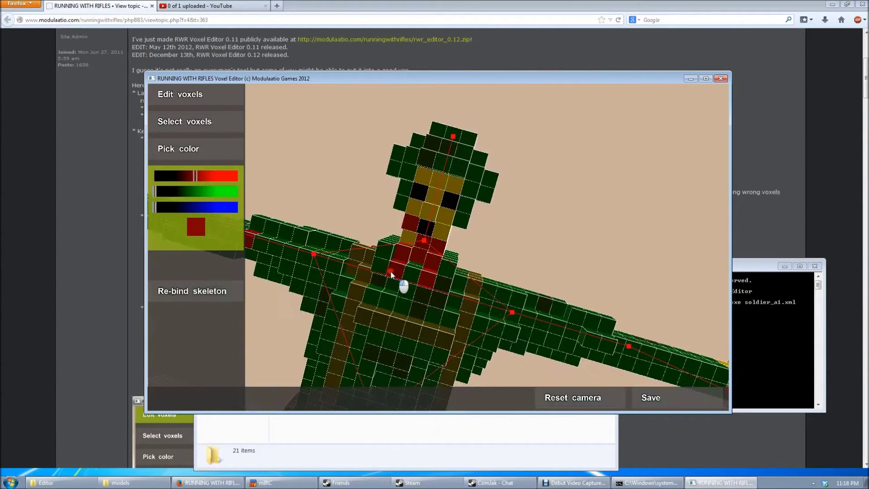
click(376, 284)
click(386, 288)
scroll(392, 295, up, 1)
scroll(392, 298, down, 1)
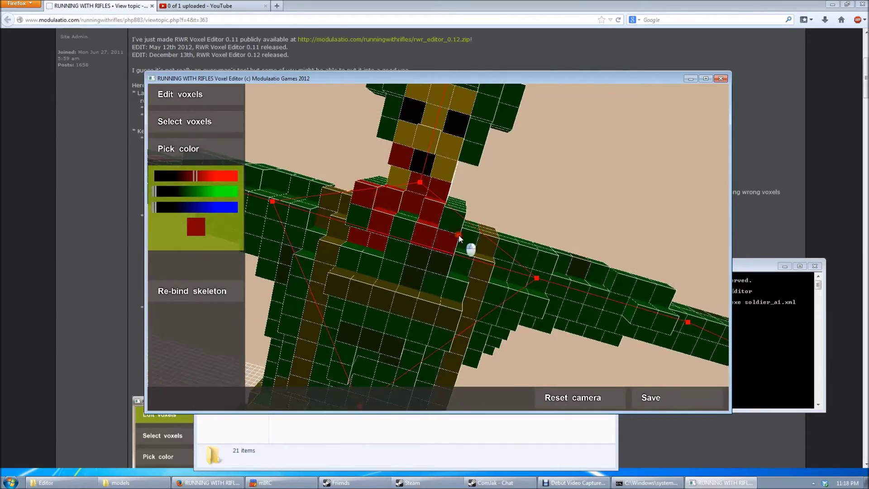
Step: Paint the cheek and side-of-face voxels red, working around the soldier's head
scroll(451, 251, down, 2)
scroll(452, 250, up, 5)
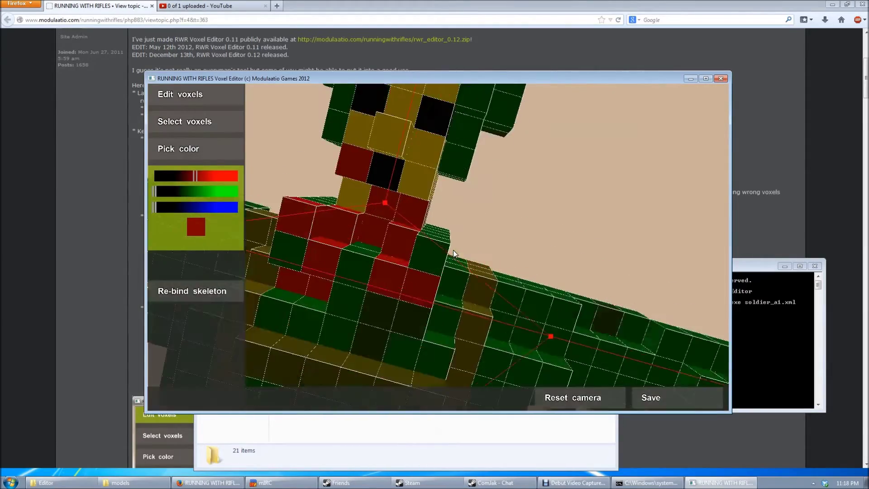
scroll(411, 140, down, 4)
scroll(408, 135, up, 4)
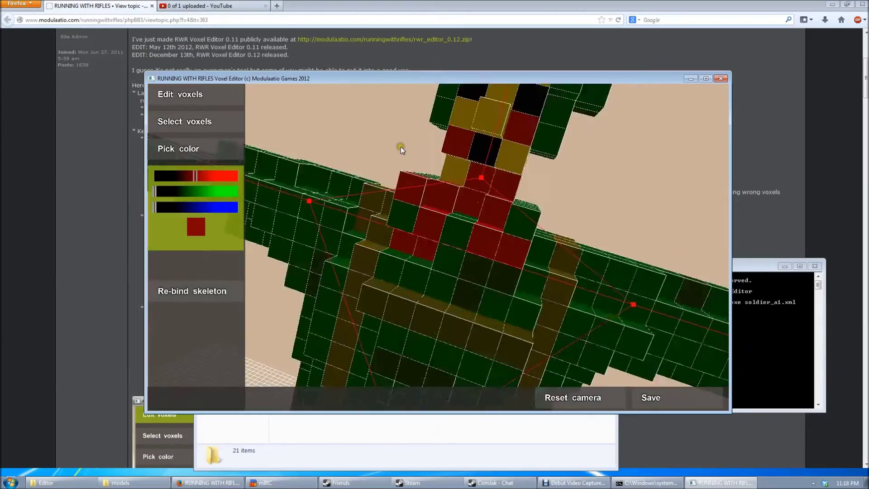
scroll(417, 131, down, 4)
scroll(450, 127, up, 5)
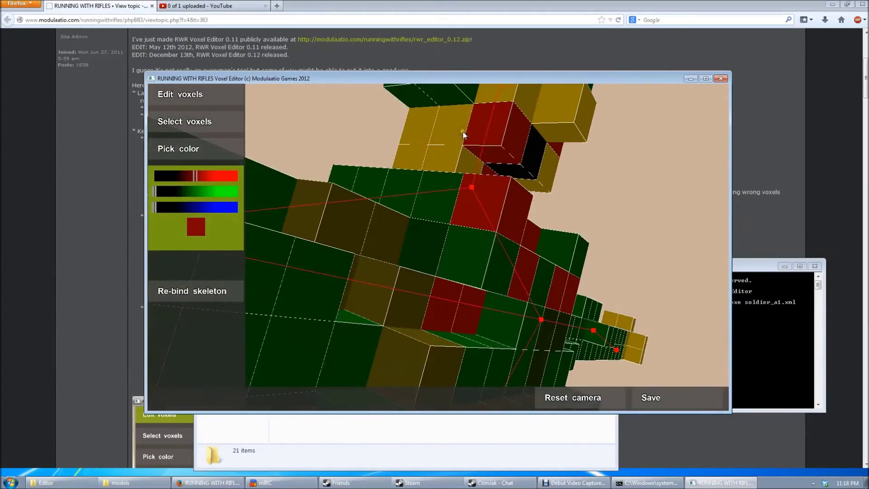
scroll(435, 156, down, 4)
scroll(371, 168, up, 5)
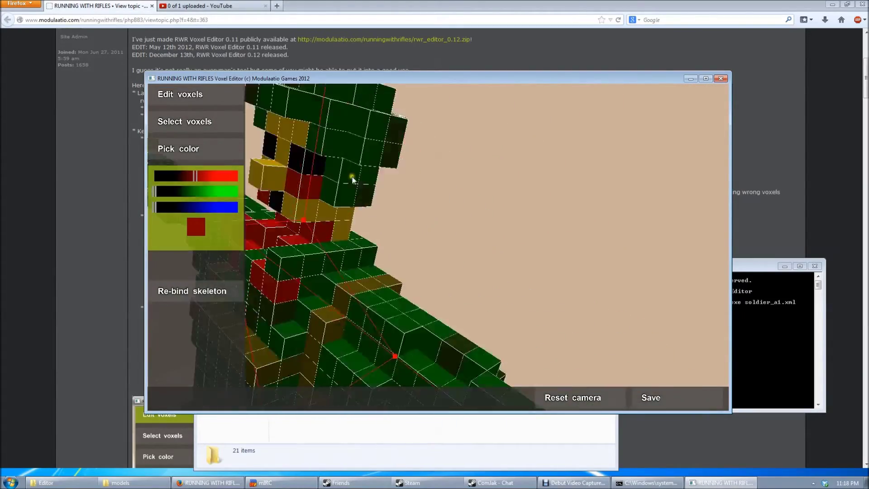
scroll(346, 183, down, 4)
scroll(383, 176, up, 5)
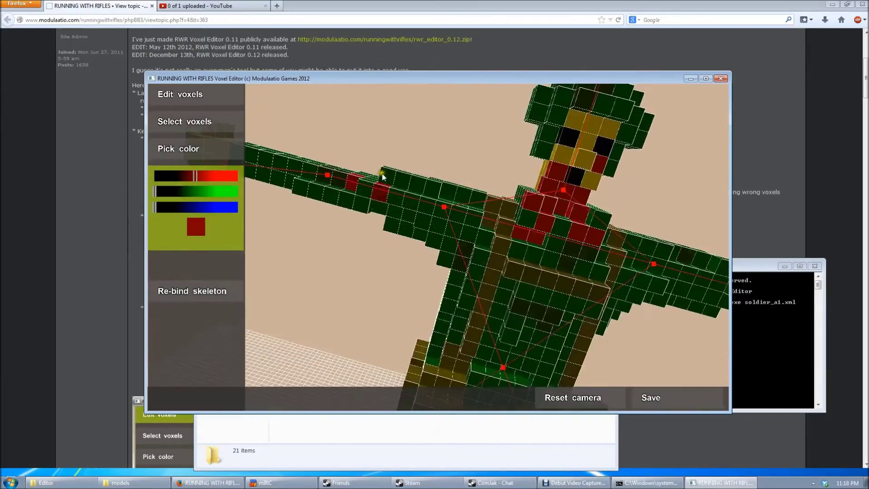
Step: Paint a patch of red voxels across the chest and strap, plus a spot under the arm
scroll(383, 174, down, 4)
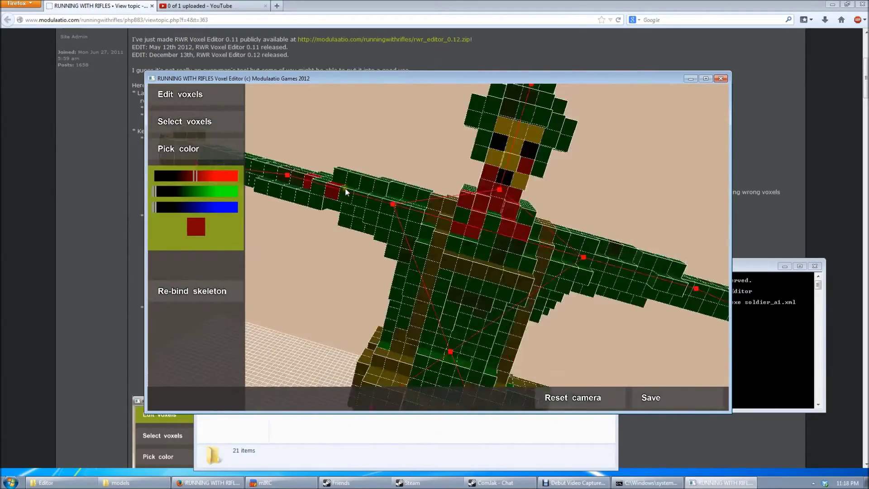
scroll(345, 187, up, 5)
scroll(353, 188, down, 4)
scroll(355, 191, up, 5)
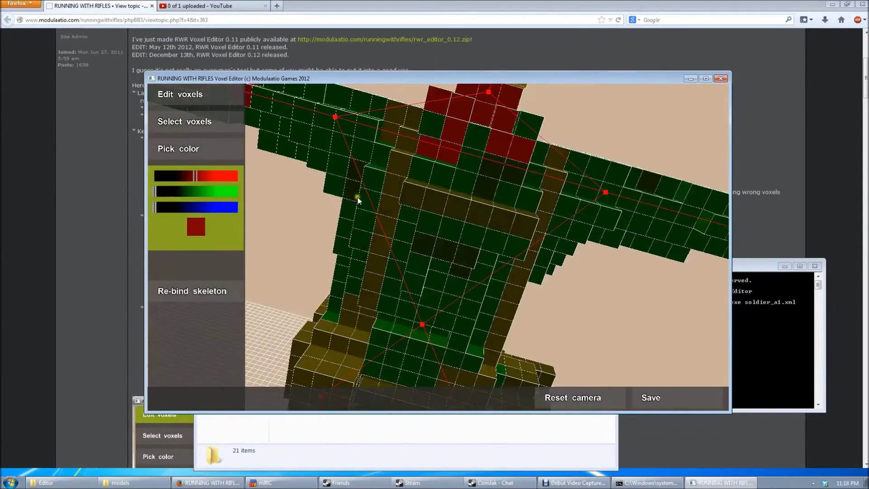
mouse_move(426, 193)
mouse_down()
mouse_move(437, 309)
mouse_move(352, 184)
mouse_move(439, 251)
mouse_up()
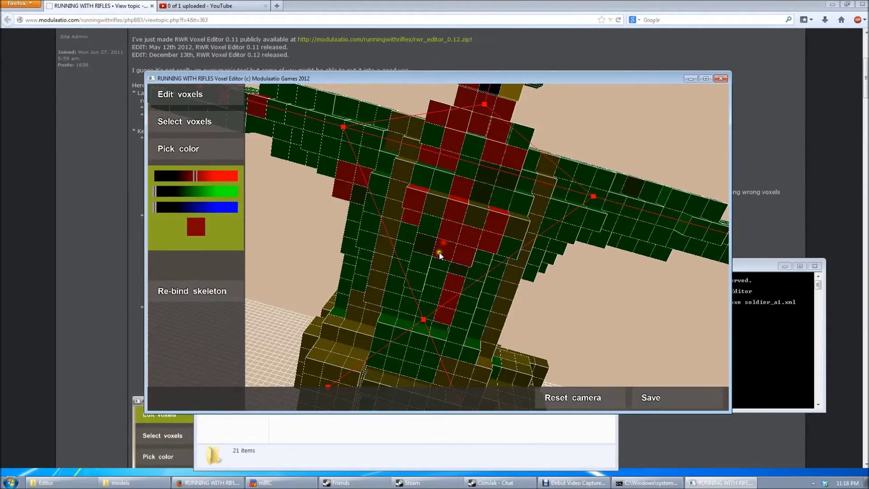
scroll(477, 252, down, 6)
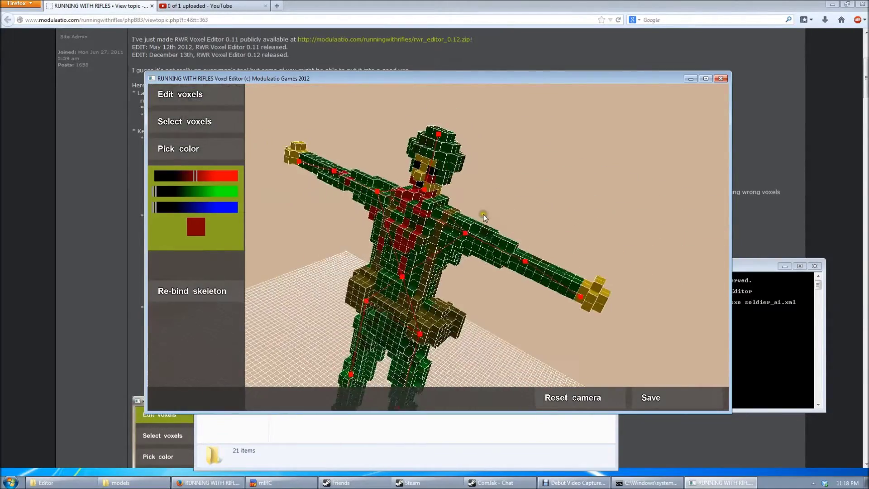
Step: Delete a strip of green voxels from the side of the soldier's thigh, starting just above the knee
scroll(486, 229, up, 6)
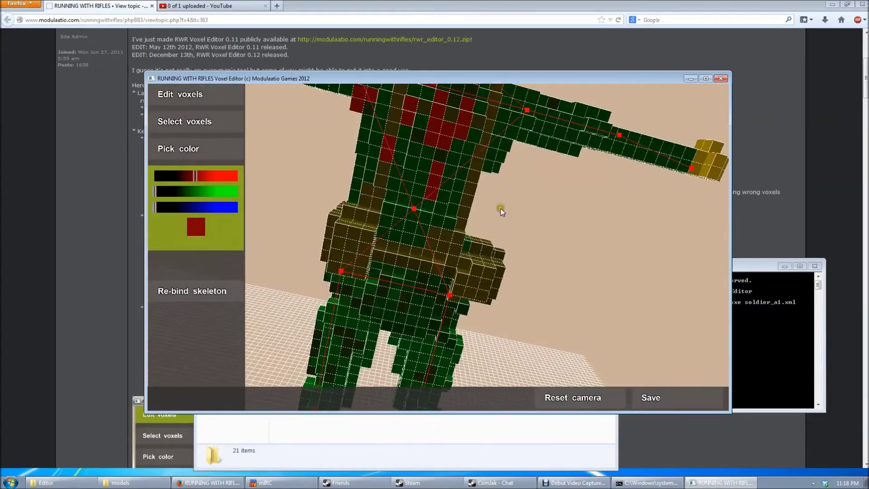
scroll(410, 207, up, 3)
scroll(406, 272, down, 2)
middle_drag(406, 272, 565, 287)
scroll(590, 255, down, 6)
scroll(585, 276, up, 3)
scroll(564, 287, down, 3)
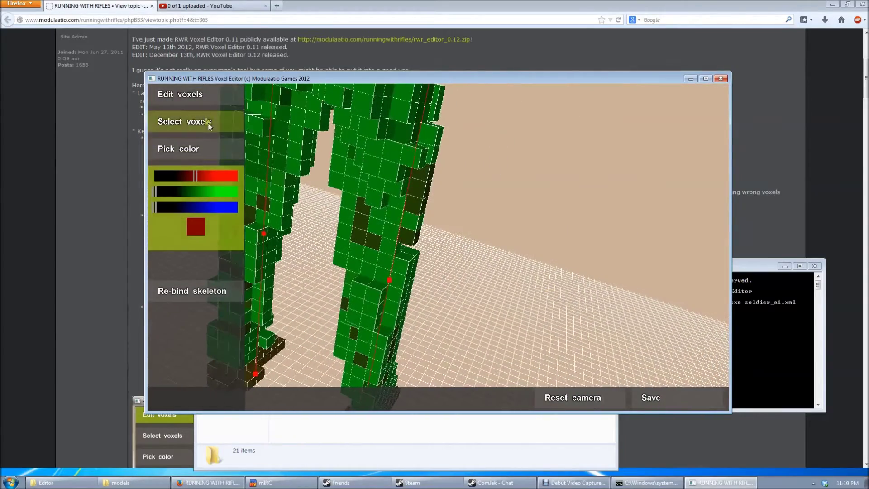
click(211, 101)
middle_drag(494, 231, 475, 196)
right_click(431, 198)
right_click(425, 214)
right_click(445, 223)
right_click(440, 242)
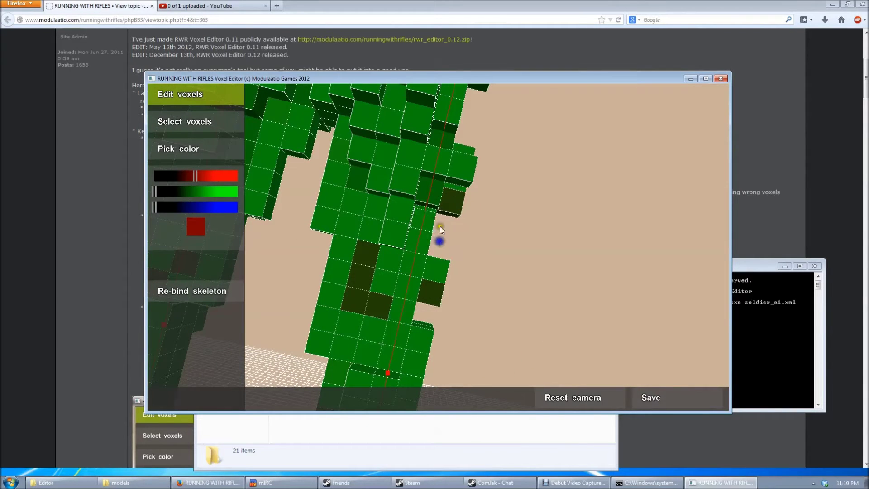
right_click(421, 270)
right_click(413, 265)
right_click(419, 243)
right_click(425, 224)
right_click(438, 177)
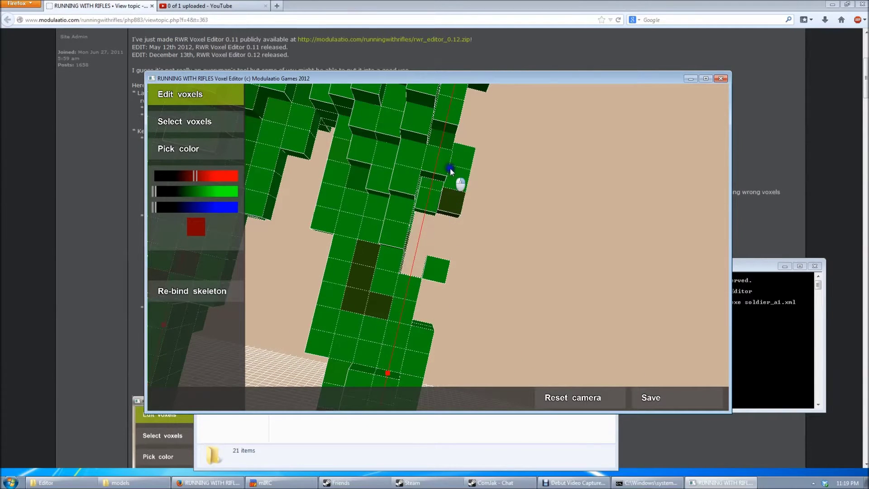
Step: Extend the thigh cavity upward by deleting the protruding green and brown voxels, and remove the leftover floating voxel
right_click(452, 167)
right_click(460, 156)
right_click(432, 185)
right_click(432, 193)
right_click(454, 195)
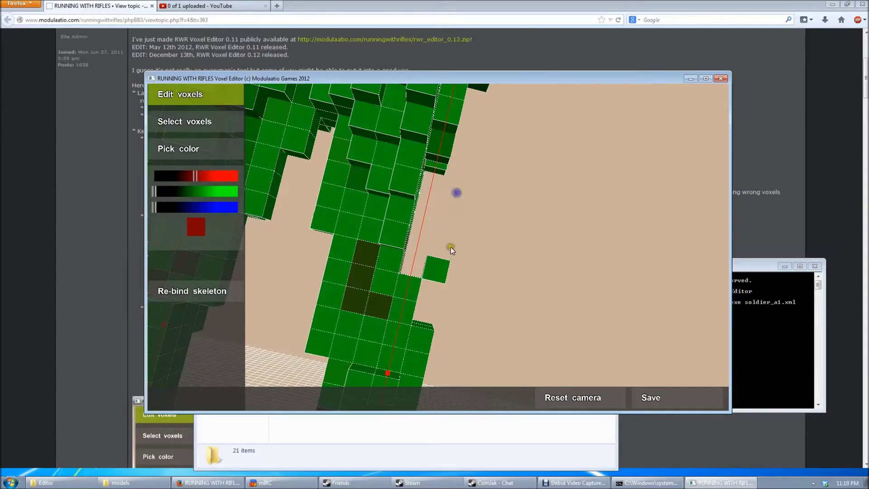
right_click(436, 267)
mouse_move(436, 267)
middle_down()
mouse_move(358, 278)
mouse_move(345, 270)
mouse_move(447, 274)
middle_up()
Step: Fill the thigh cavity with new grey voxels to form a continuous vertical bone column
scroll(358, 278, up, 3)
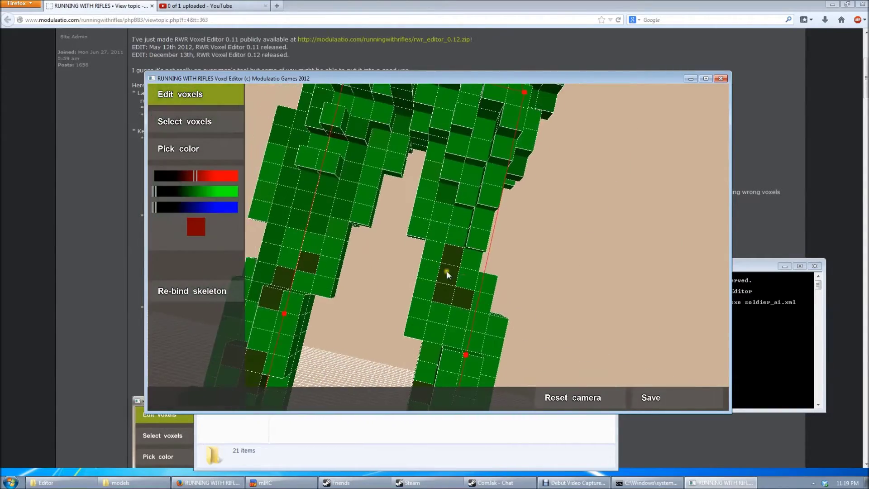
scroll(507, 189, up, 5)
middle_drag(472, 191, 434, 181)
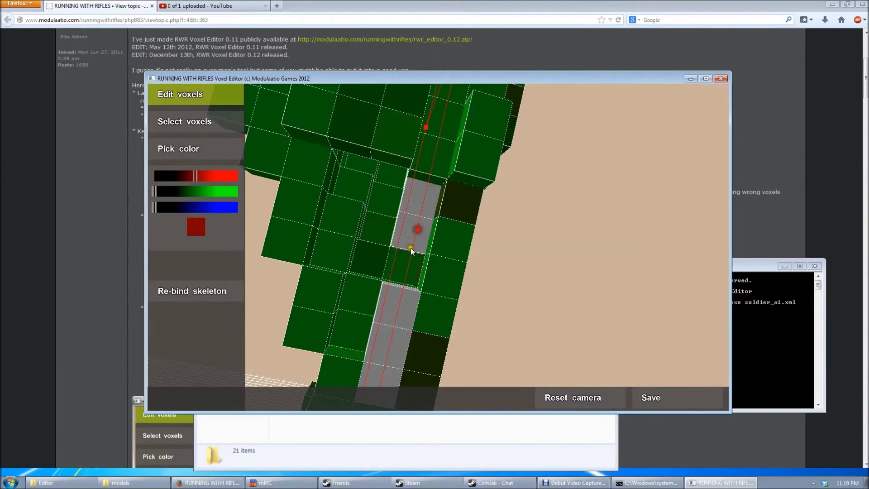
click(406, 259)
scroll(406, 260, down, 3)
Step: Delete the upper grey voxels from the bone column inside the thigh cavity
click(202, 151)
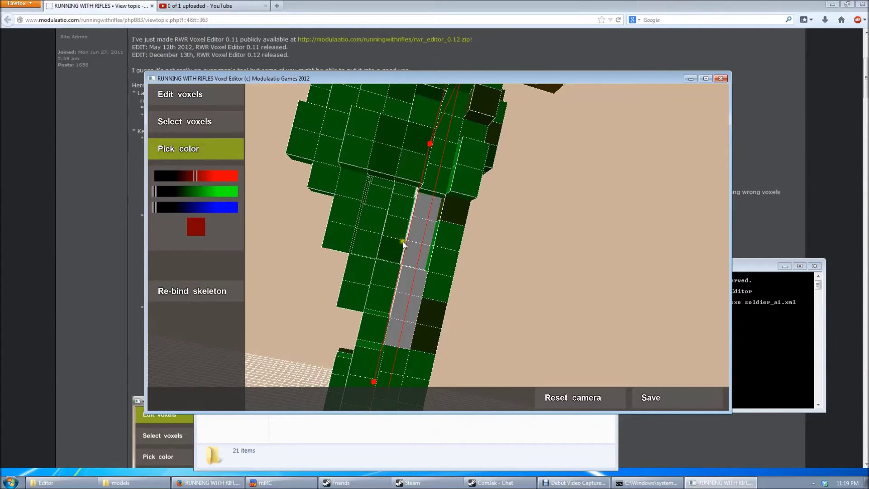
scroll(403, 241, up, 5)
scroll(395, 251, down, 3)
click(200, 90)
scroll(427, 229, down, 1)
right_click(455, 230)
right_click(464, 181)
right_click(487, 135)
middle_drag(487, 135, 492, 128)
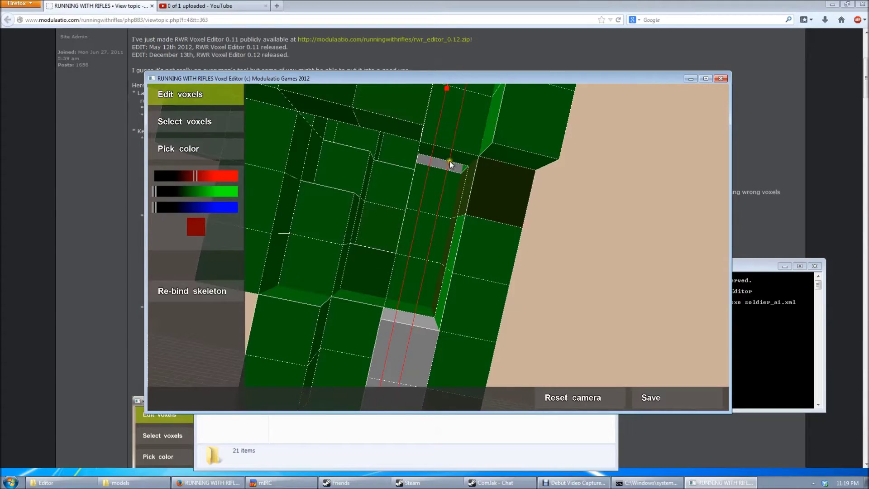
Step: Rebuild the missing part of the thigh's bone column with new grey voxels
click(415, 321)
middle_drag(431, 264, 496, 203)
middle_drag(486, 235, 364, 232)
scroll(480, 251, down, 5)
scroll(471, 256, up, 3)
scroll(471, 256, down, 3)
scroll(471, 257, down, 2)
scroll(471, 256, up, 6)
scroll(497, 239, down, 5)
Step: Sample the bone column's grey, mix it into a muted beige with the colour channels, and paint the column with it
click(195, 152)
click(509, 231)
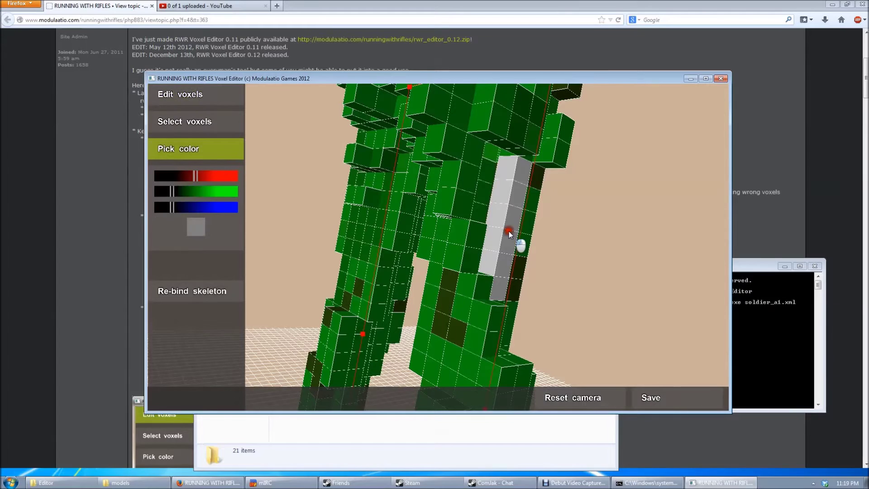
drag(196, 207, 158, 192)
click(202, 173)
click(213, 174)
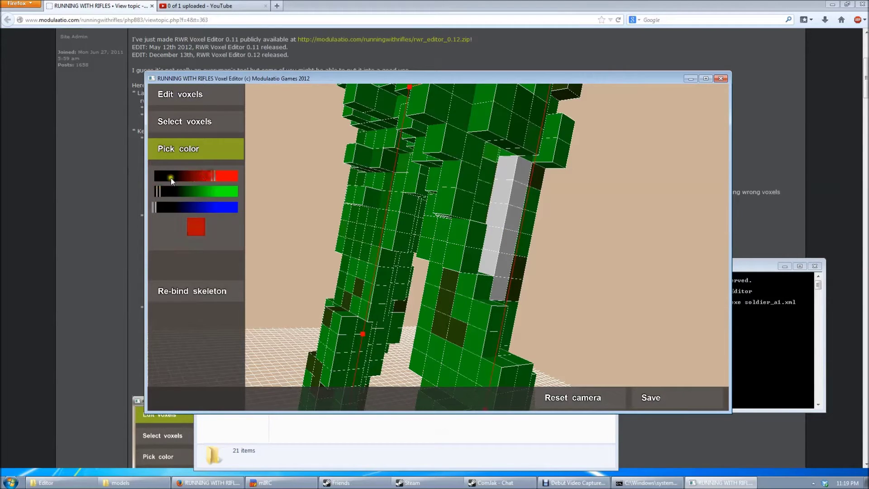
click(163, 208)
click(170, 191)
drag(170, 191, 154, 177)
drag(163, 207, 213, 192)
drag(156, 173, 127, 198)
click(211, 204)
drag(213, 191, 194, 178)
mouse_move(154, 207)
mouse_down()
mouse_move(200, 191)
mouse_move(173, 205)
mouse_move(193, 192)
mouse_move(189, 207)
mouse_move(197, 193)
mouse_up()
click(194, 227)
mouse_move(402, 203)
mouse_down()
mouse_move(504, 191)
mouse_move(497, 270)
mouse_up()
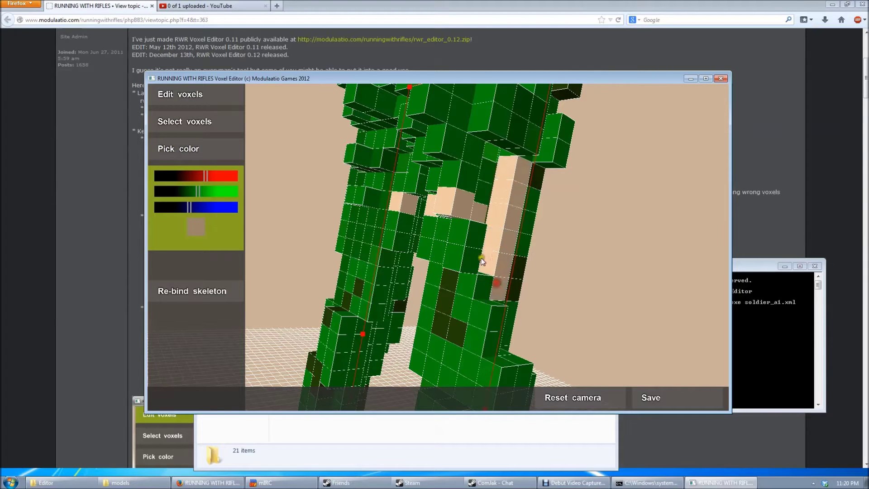
Step: Sample the leg's green and repaint the beige voxels beside the bone column
click(218, 149)
click(463, 181)
mouse_move(408, 223)
mouse_down()
mouse_move(444, 217)
mouse_move(414, 213)
mouse_move(484, 211)
mouse_up()
key(d)
key(w)
key(s)
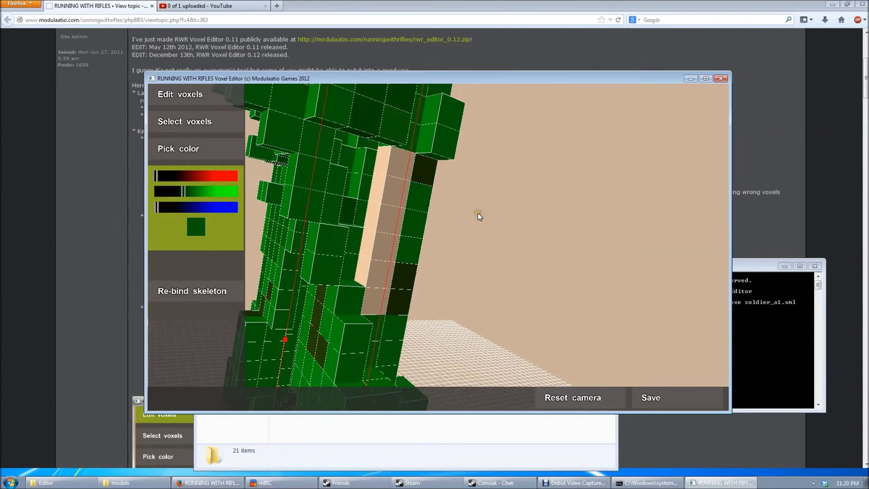
Step: Sample the bone's beige, raise its red level in small increments and repaint the bone column with the pinker tone
click(174, 157)
click(392, 187)
drag(208, 175, 210, 174)
click(196, 226)
click(383, 247)
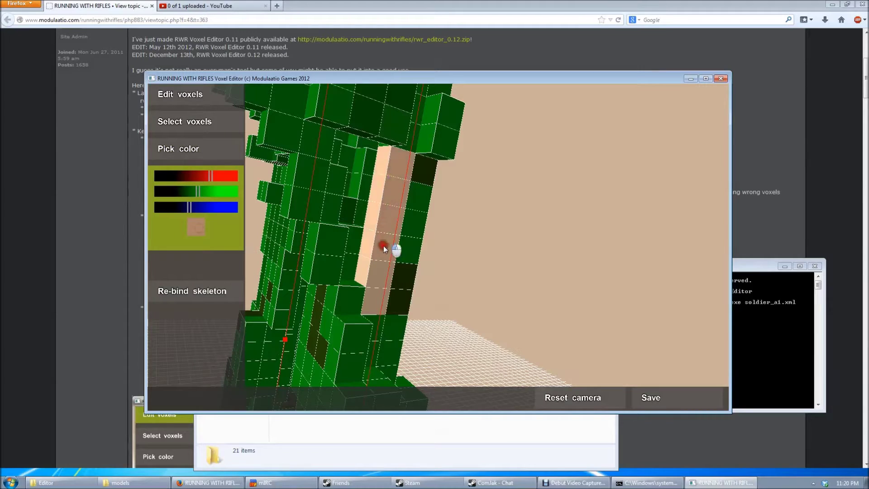
drag(210, 175, 216, 176)
click(388, 198)
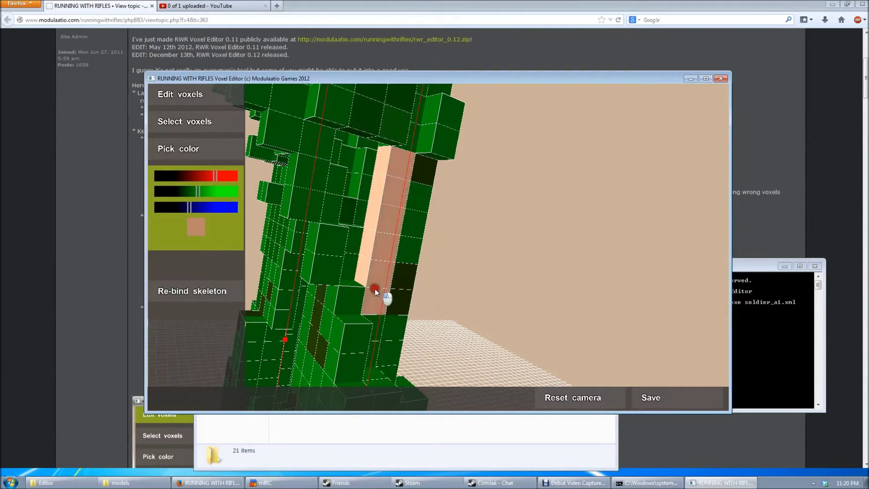
Step: Fine-tune the green and blue levels of the pinkish bone colour and repaint the column
click(197, 191)
click(186, 207)
click(394, 163)
click(373, 291)
Step: Raise the green and blue levels to mix a lighter, yellower tan and repaint the whole bone column
click(195, 194)
click(193, 207)
click(209, 192)
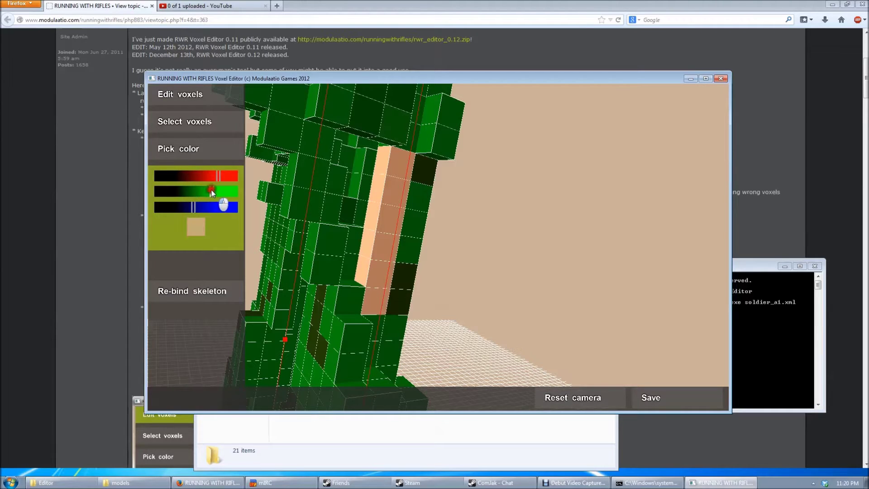
click(200, 218)
drag(399, 160, 375, 297)
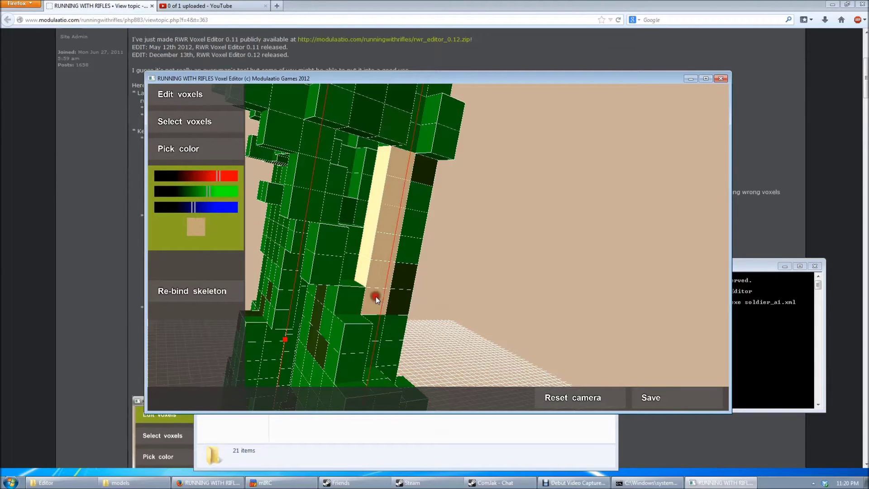
Step: Darken the tan by lowering its colour channels, add slightly more green and repaint the bone column
click(195, 205)
click(204, 192)
click(188, 208)
click(197, 226)
mouse_move(401, 160)
mouse_down()
mouse_move(381, 208)
mouse_move(374, 285)
mouse_up()
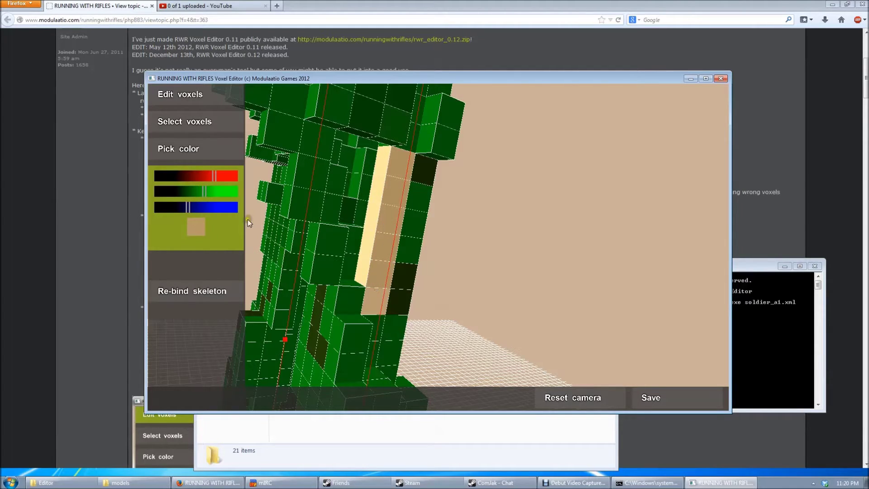
click(204, 191)
click(396, 217)
Step: Sample the leg's green and repaint the tan voxels next to the bone column
click(198, 148)
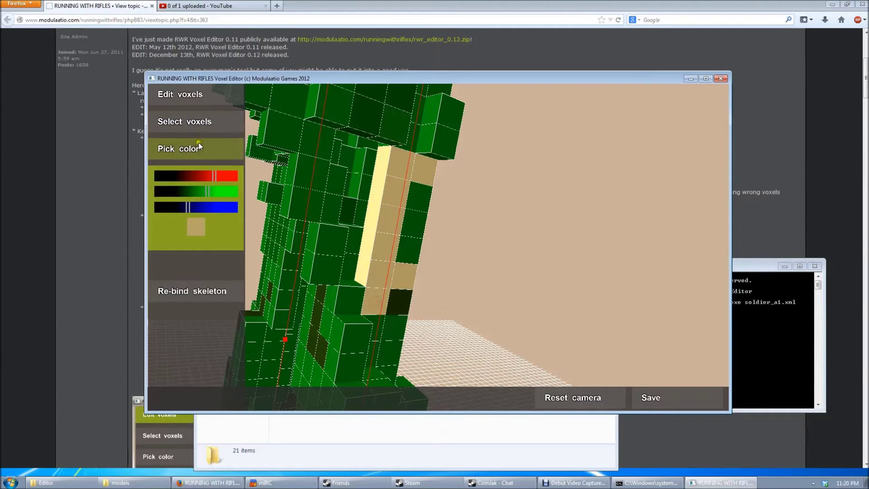
click(370, 135)
click(201, 229)
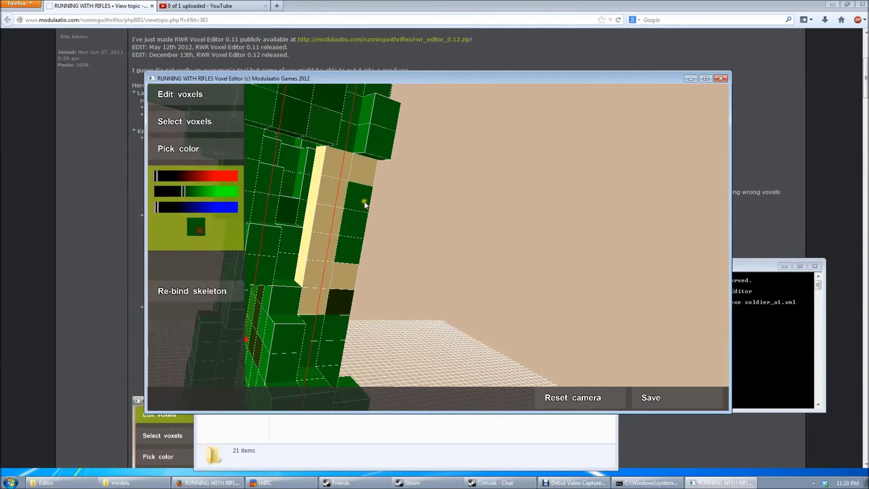
click(363, 171)
click(346, 281)
Step: Sample the dark red from an existing bloodstain on the soldier as the painting colour
scroll(347, 285, down, 3)
middle_drag(346, 284, 277, 283)
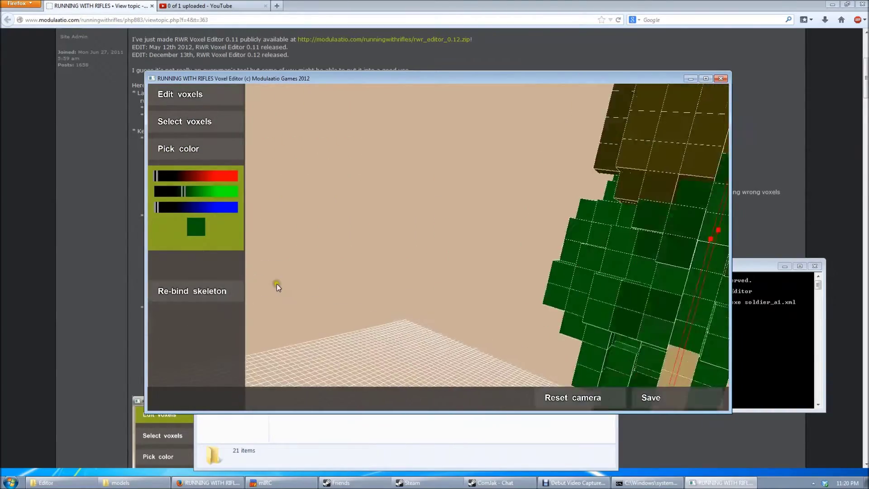
scroll(277, 284, down, 3)
click(175, 143)
middle_drag(290, 190, 386, 231)
click(387, 229)
click(189, 221)
Step: Paint the thigh voxels surrounding the exposed bone dark red, from above the wound down to the knee
middle_drag(189, 221, 402, 185)
mouse_move(413, 211)
mouse_down()
mouse_move(405, 291)
mouse_move(420, 315)
mouse_move(430, 292)
mouse_move(432, 307)
mouse_up()
middle_drag(432, 307, 423, 309)
right_drag(422, 309, 325, 323)
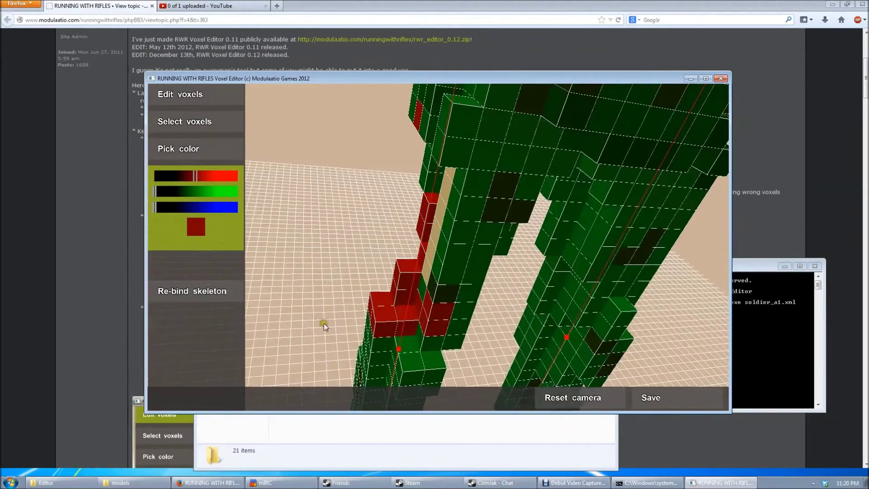
mouse_move(420, 295)
mouse_down()
mouse_move(471, 258)
mouse_move(487, 178)
mouse_move(436, 138)
mouse_up()
drag(487, 151, 478, 317)
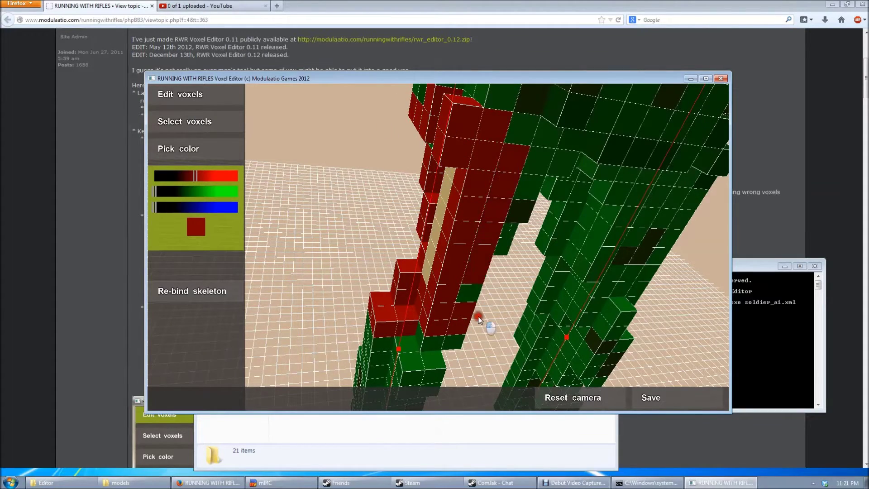
right_drag(478, 317, 466, 305)
Step: Paint scattered dark red voxels on the knee and lower leg below the wound
key(s)
right_drag(528, 385, 570, 403)
key(w)
click(570, 403)
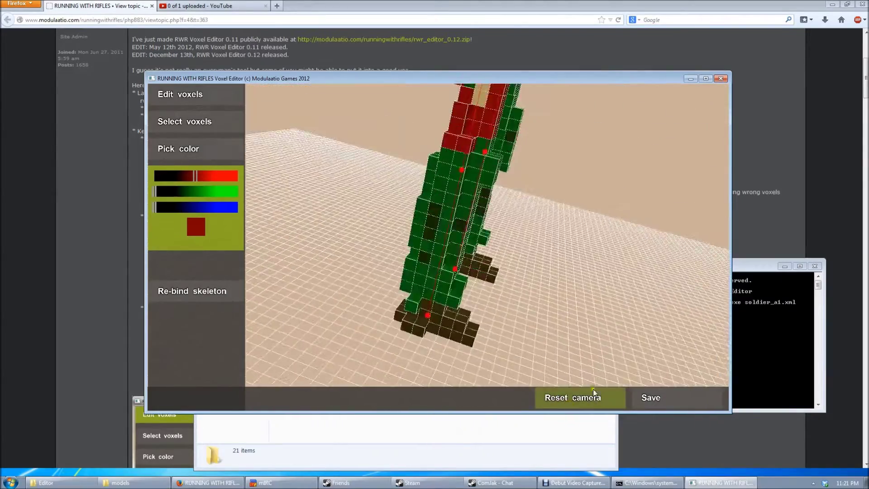
key(a)
click(435, 244)
click(420, 298)
click(416, 311)
click(464, 296)
click(487, 248)
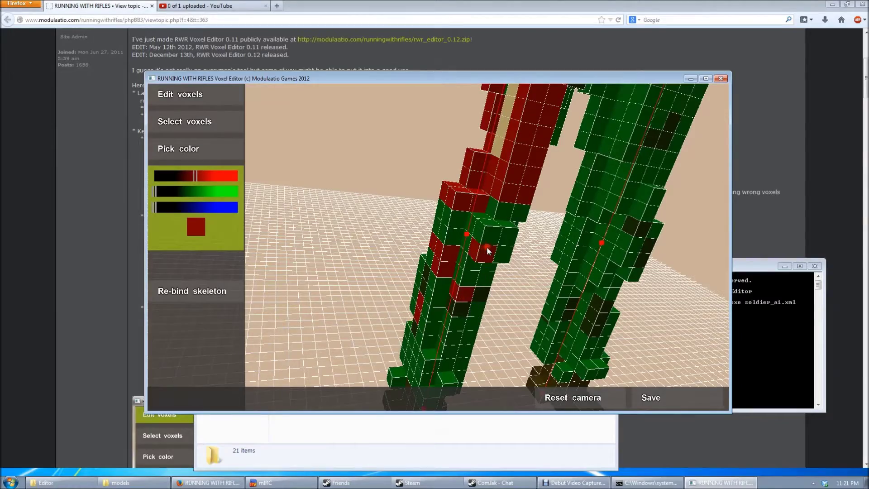
click(477, 234)
Step: Paint scattered dark red voxels on the front of the wounded thigh
mouse_move(448, 236)
middle_down()
mouse_move(476, 239)
mouse_move(434, 235)
middle_up()
click(365, 210)
click(338, 236)
click(336, 215)
middle_drag(336, 215, 376, 198)
click(375, 204)
click(380, 217)
click(387, 238)
click(368, 278)
Step: Add dark red spots across the upper thigh, hip and groin
middle_drag(379, 307, 483, 109)
click(446, 197)
click(451, 227)
click(453, 259)
scroll(470, 136, down, 3)
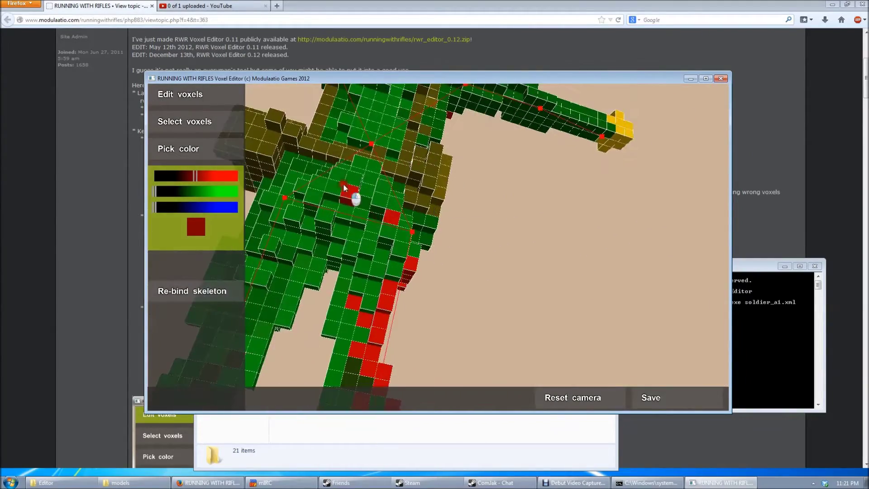
middle_drag(361, 246, 339, 245)
drag(368, 209, 356, 274)
Step: Paint the voxels of one hand and the adjoining wrist dark red
middle_drag(356, 275, 450, 172)
scroll(485, 280, down, 5)
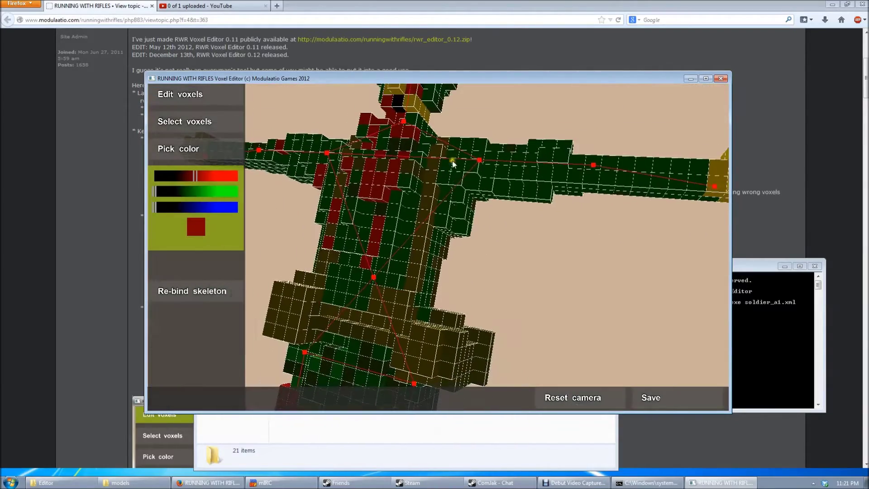
scroll(579, 172, up, 5)
scroll(580, 170, up, 2)
key(a)
mouse_move(378, 257)
mouse_down()
mouse_move(333, 237)
mouse_move(347, 295)
mouse_move(438, 265)
mouse_up()
mouse_move(438, 265)
middle_down()
mouse_move(477, 260)
mouse_move(388, 279)
mouse_move(318, 280)
middle_up()
mouse_move(283, 199)
mouse_down()
mouse_move(305, 178)
mouse_move(355, 209)
mouse_up()
middle_drag(355, 209, 285, 227)
mouse_move(351, 206)
mouse_down()
mouse_move(332, 223)
mouse_move(370, 210)
mouse_up()
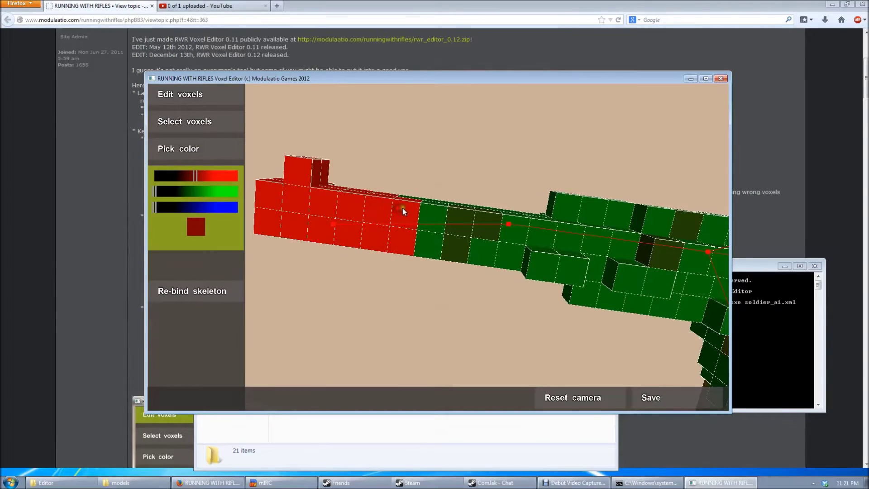
Step: Add scattered dark red spots along the forearm and upper arm beyond the bloodied hand
key(d)
drag(582, 276, 525, 236)
click(377, 239)
middle_drag(377, 239, 670, 219)
mouse_move(366, 207)
middle_down()
mouse_move(361, 192)
mouse_move(454, 245)
mouse_move(388, 217)
middle_up()
drag(437, 176, 381, 254)
Step: Paint the other hand and its wrist dark red on all sides
middle_drag(381, 256, 275, 223)
mouse_move(520, 258)
mouse_down()
mouse_move(535, 245)
mouse_move(543, 267)
mouse_up()
drag(471, 238, 459, 278)
mouse_move(459, 278)
middle_down()
mouse_move(465, 289)
mouse_move(510, 277)
mouse_move(511, 232)
mouse_move(402, 187)
middle_up()
drag(309, 202, 585, 171)
key(d)
drag(451, 155, 433, 200)
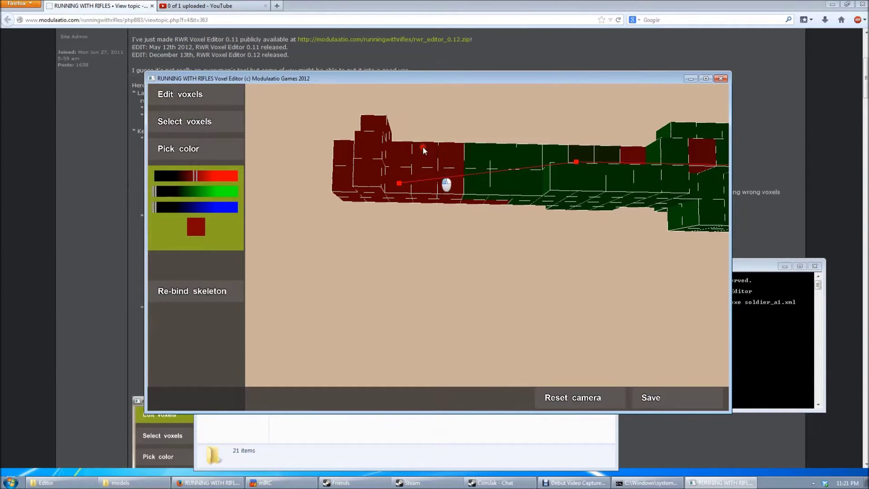
Step: Add scattered dark red voxels to the forearm next to the second bloodied hand
key(w)
key(d)
click(403, 134)
click(447, 176)
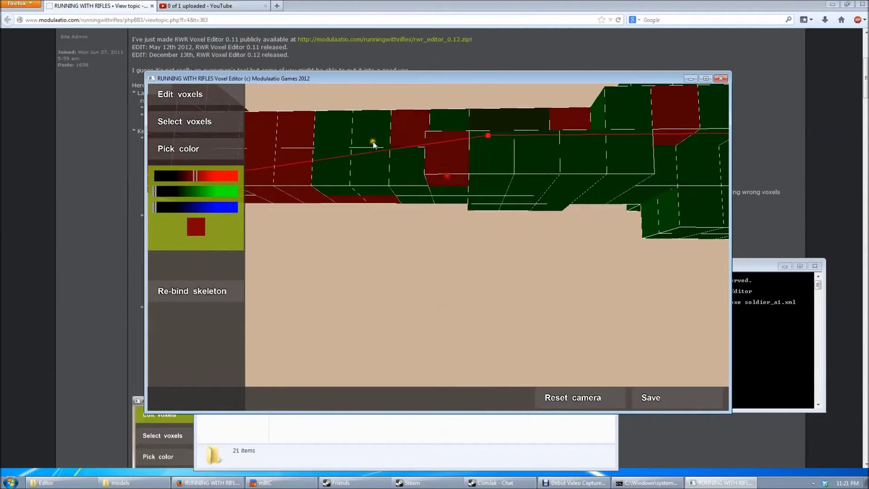
scroll(335, 129, down, 3)
middle_drag(335, 130, 416, 192)
scroll(411, 194, down, 6)
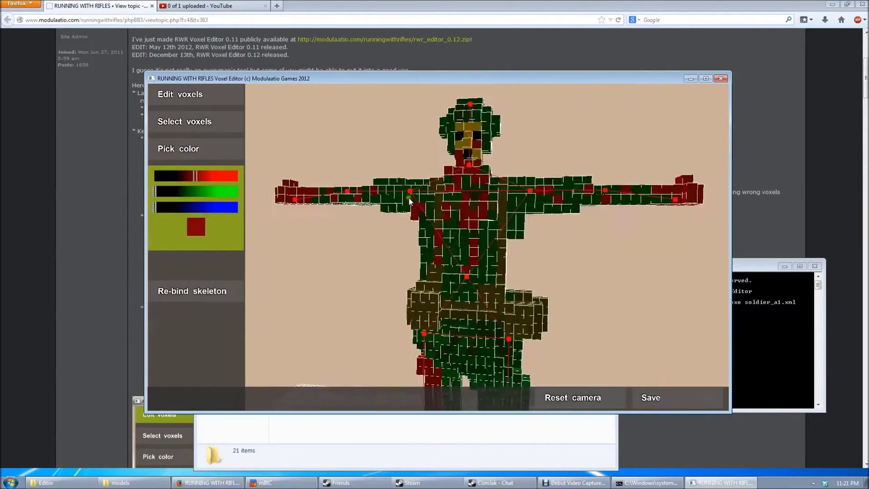
Step: Add single dark red spots to the belt, the groin and the outer side of the unwounded thigh
scroll(409, 199, down, 4)
scroll(409, 199, up, 6)
middle_drag(409, 199, 402, 222)
scroll(406, 220, down, 2)
click(402, 224)
click(430, 267)
click(489, 314)
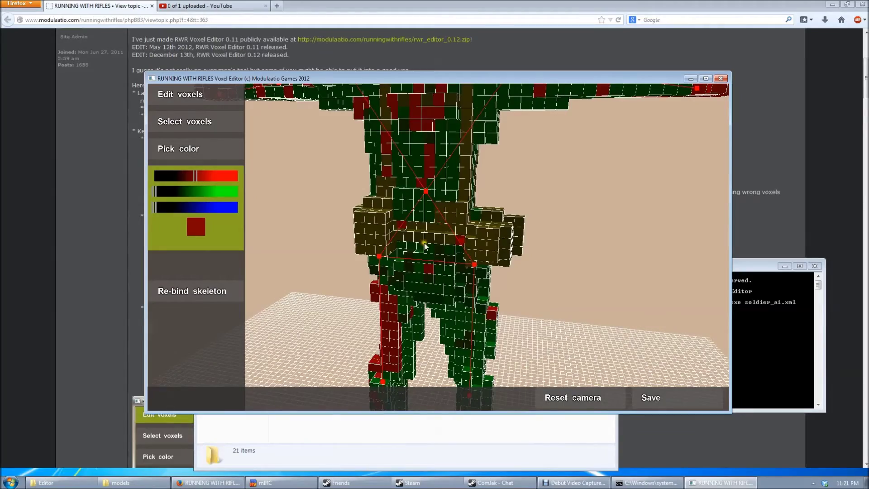
Step: Paint more dark red voxels around the edges of the thigh wound and on the hip above it
middle_drag(411, 173, 289, 136)
scroll(273, 134, down, 5)
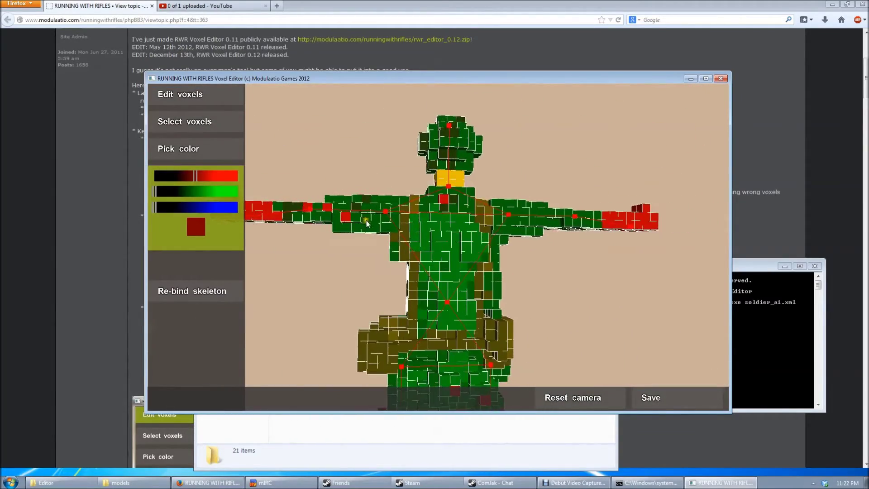
middle_drag(401, 241, 408, 255)
middle_drag(406, 289, 483, 283)
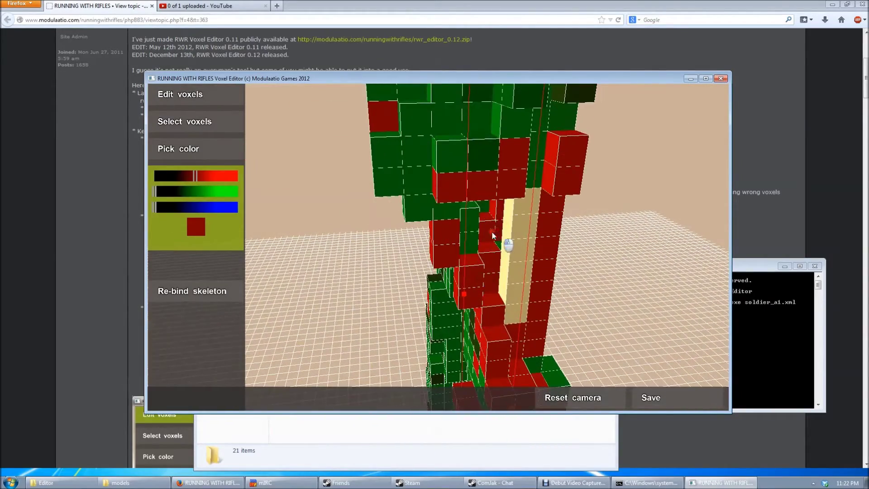
middle_drag(474, 241, 504, 247)
middle_drag(489, 201, 461, 207)
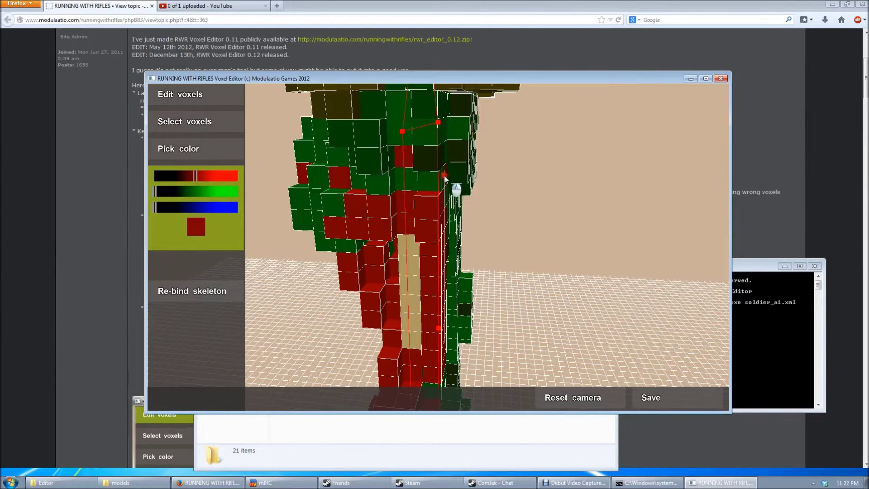
middle_drag(353, 96, 349, 110)
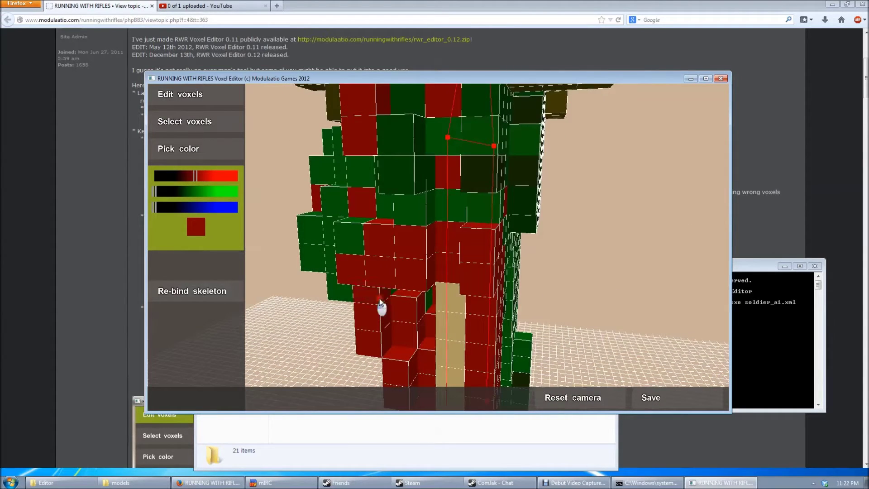
Step: Add voxels in the gap beside the exposed bone inside the thigh wound and paint them dark red
scroll(428, 306, down, 2)
scroll(428, 306, up, 5)
middle_drag(428, 306, 349, 266)
scroll(432, 311, down, 4)
scroll(425, 294, up, 2)
scroll(389, 286, down, 4)
scroll(376, 292, up, 4)
click(170, 93)
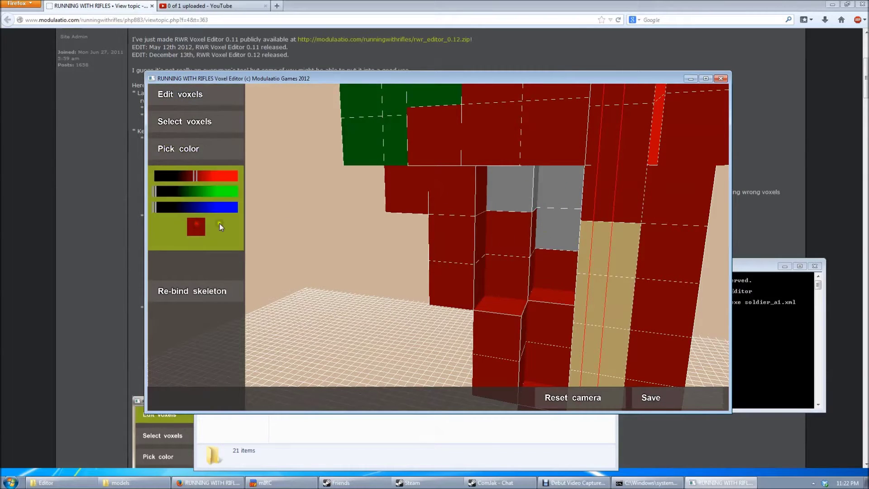
scroll(517, 211, down, 5)
middle_drag(517, 211, 577, 213)
scroll(577, 213, up, 5)
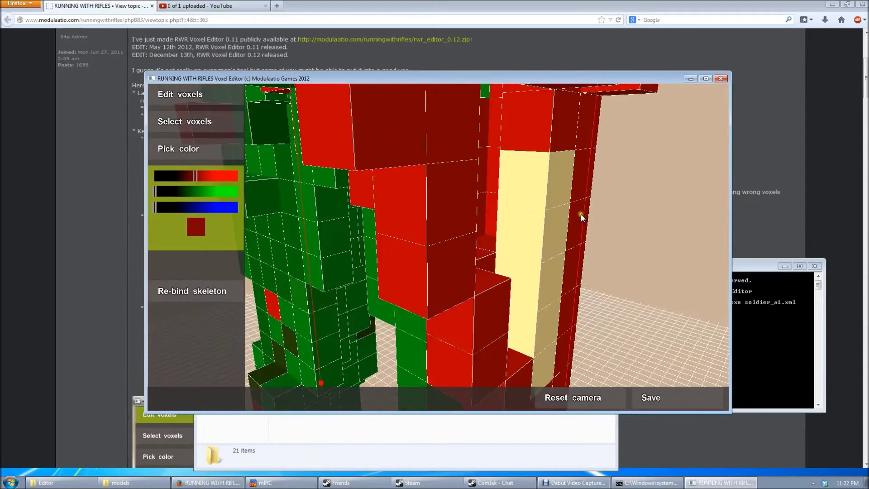
Step: Fill the remaining gap at the top of the thigh wound with voxels and paint them dark red
click(187, 96)
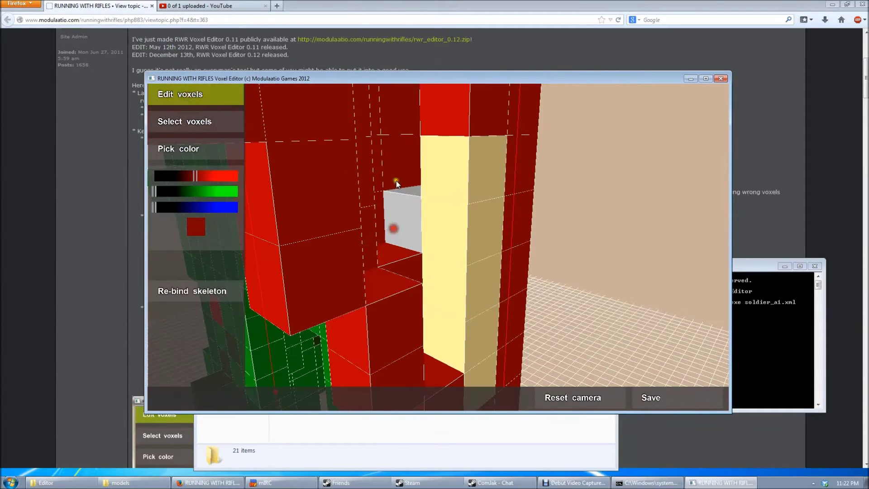
click(391, 147)
middle_drag(391, 147, 392, 127)
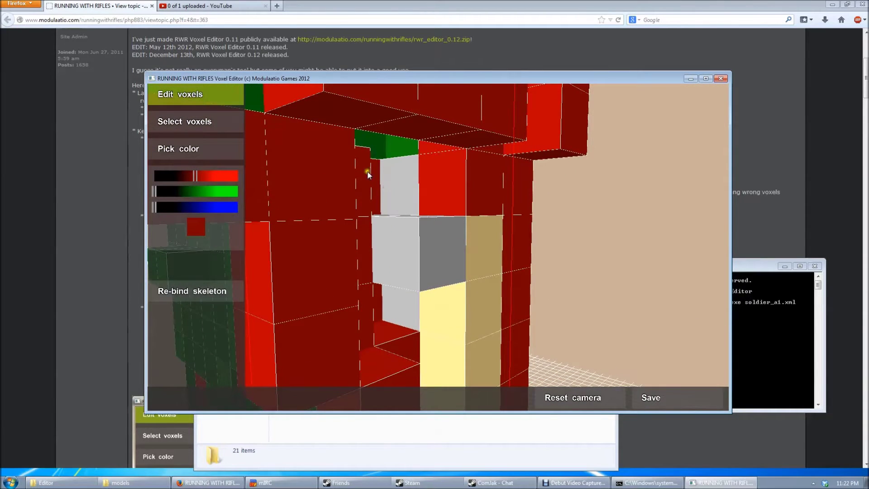
middle_drag(367, 174, 343, 178)
click(290, 177)
click(335, 167)
right_click(359, 175)
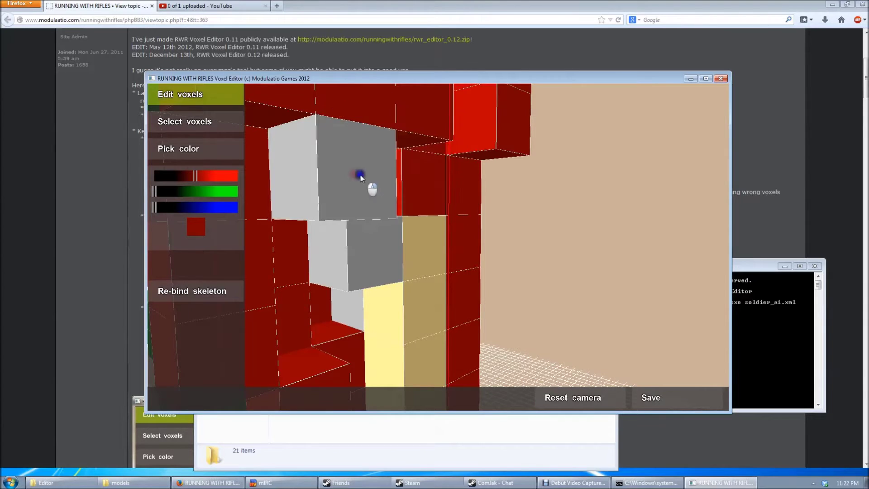
right_click(316, 178)
middle_drag(349, 302, 268, 221)
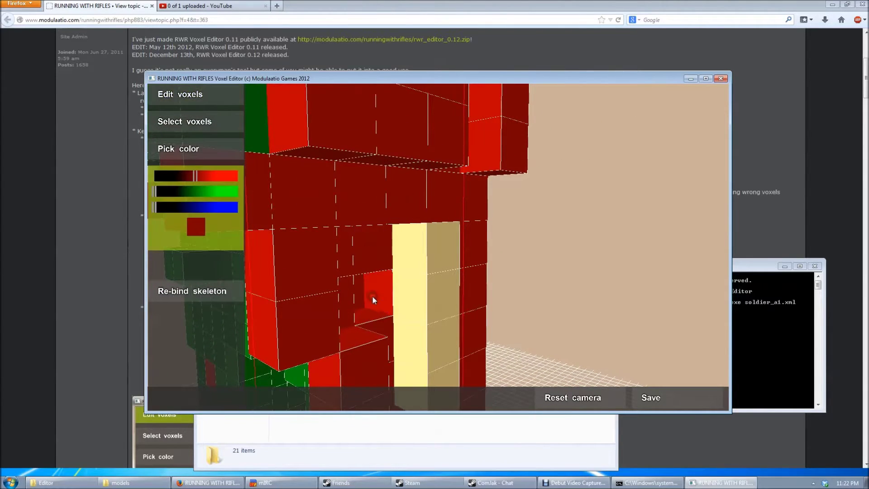
Step: Add dark red spots to the inner side of the wounded thigh
scroll(325, 304, down, 5)
key(w)
middle_drag(325, 305, 315, 228)
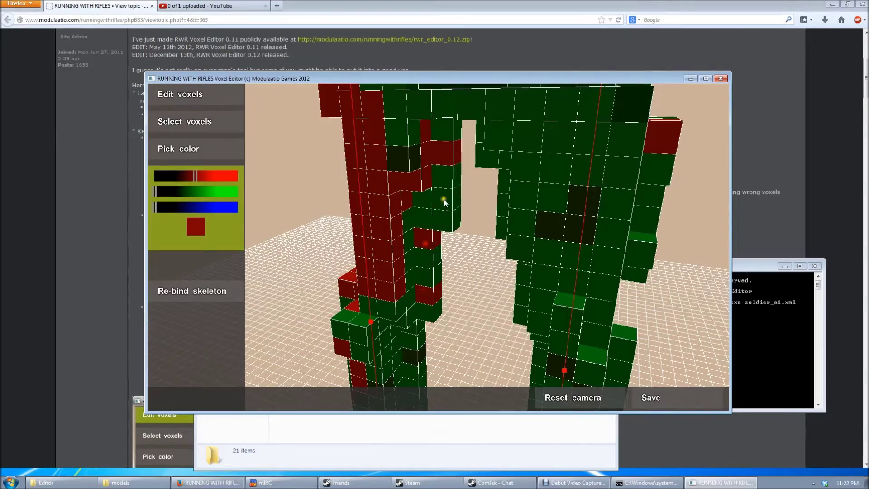
middle_drag(402, 134, 400, 183)
Step: Paint scattered dark red spots on the front of the unwounded leg, from the thigh to below the knee
middle_drag(407, 316, 555, 311)
key(a)
key(w)
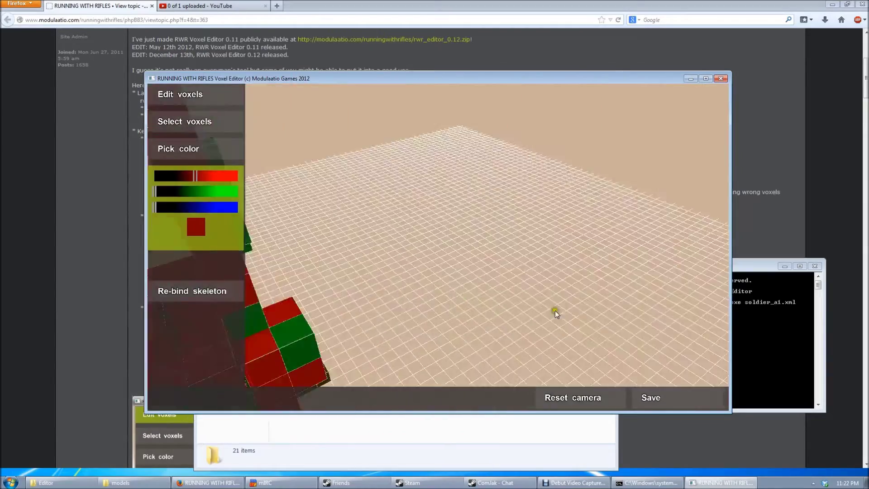
scroll(555, 310, down, 8)
middle_drag(554, 296, 469, 306)
scroll(428, 294, down, 4)
scroll(456, 301, up, 6)
click(434, 191)
click(395, 169)
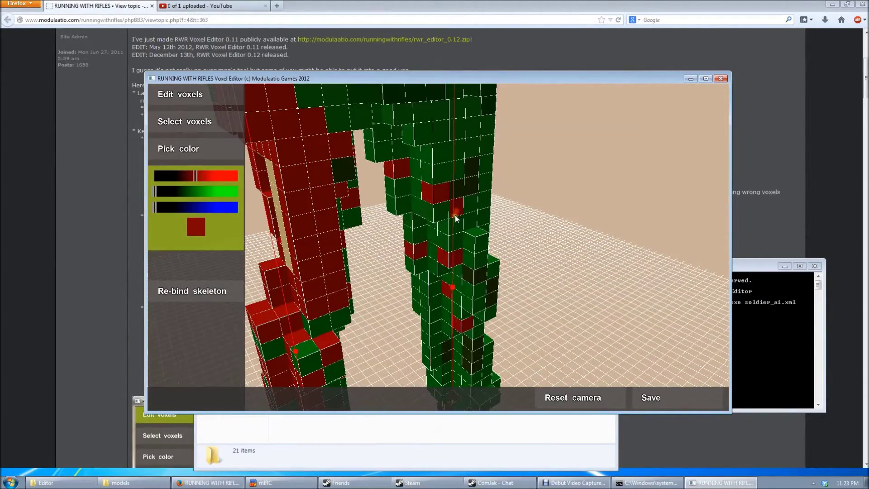
Step: Add dark red spots to the back of the unwounded leg and the inner side of the wounded lower leg
middle_drag(429, 318, 407, 226)
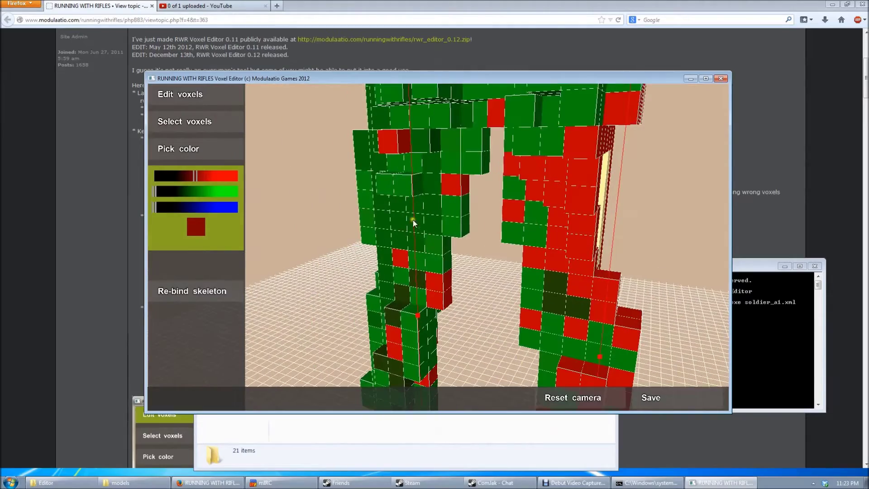
scroll(528, 302, down, 5)
middle_drag(529, 302, 353, 253)
scroll(480, 306, up, 2)
middle_drag(329, 317, 315, 181)
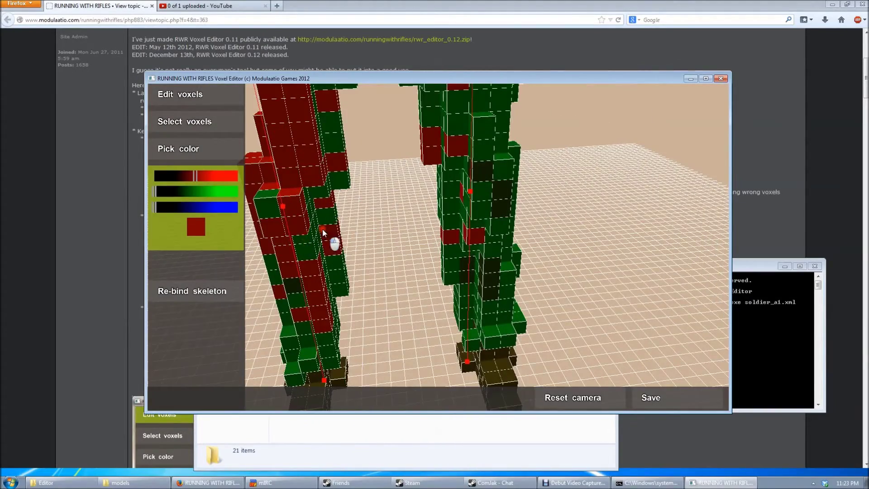
Step: Examine the bloodstained soldier model from different sides, including the legs, arms and torso
scroll(322, 229, down, 6)
key(s)
key(a)
key(w)
middle_drag(346, 218, 398, 202)
key(d)
key(w)
key(d)
key(s)
key(a)
key(s)
key(a)
key(w)
key(a)
key(s)
key(s)
key(a)
key(w)
key(d)
key(w)
key(s)
key(s)
key(a)
key(a)
key(w)
key(s)
key(w)
key(s)
key(s)
key(w)
key(d)
key(s)
key(w)
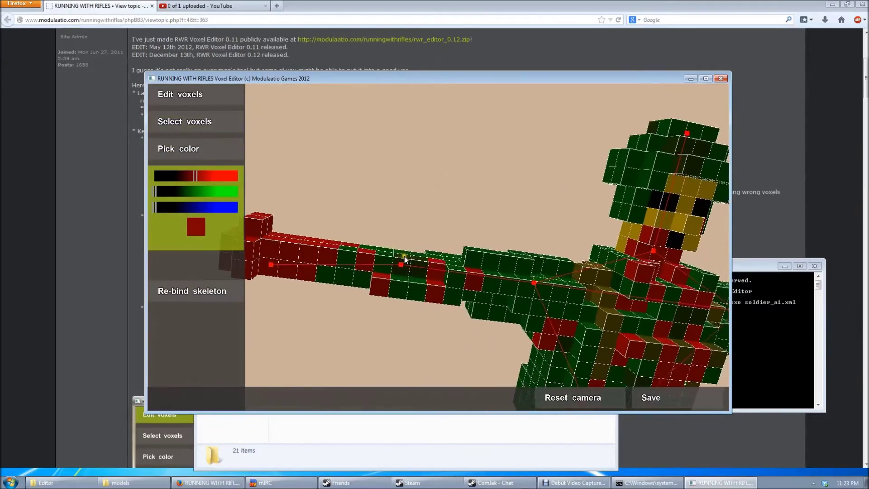
key(w)
key(s)
key(d)
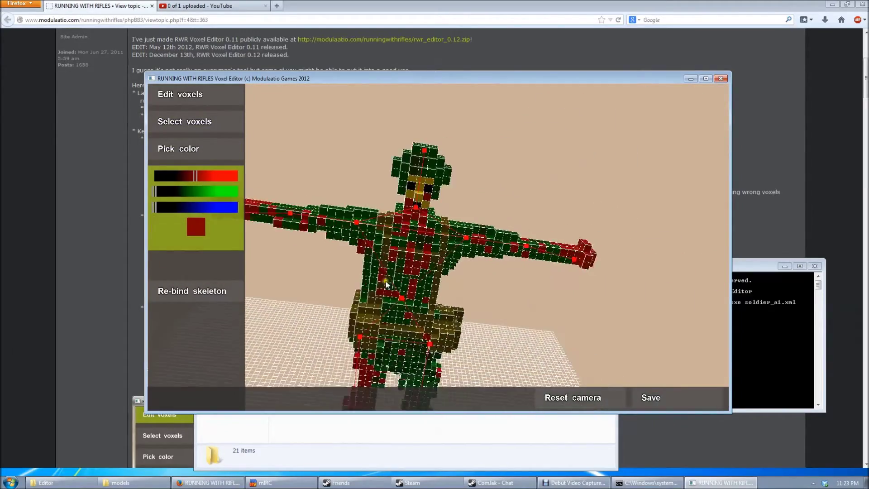
key(s)
Step: Save the soldier model, close the voxel editor and return to the Editor folder
click(680, 398)
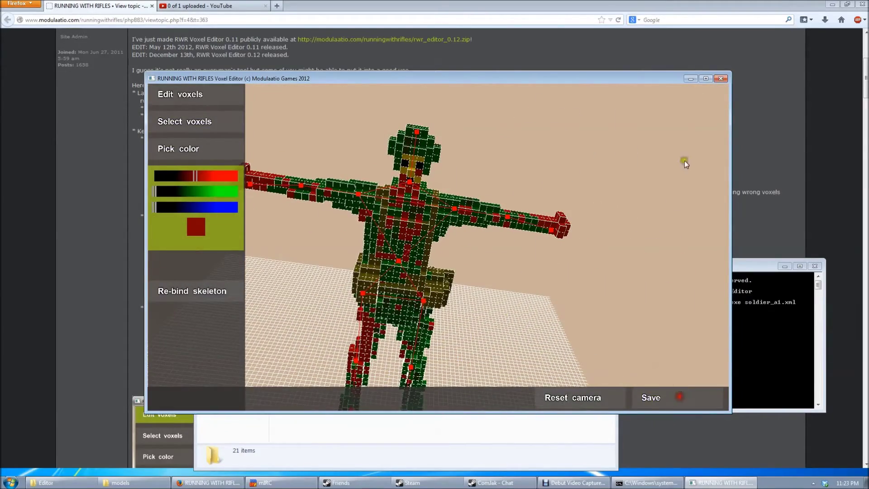
click(721, 78)
click(348, 424)
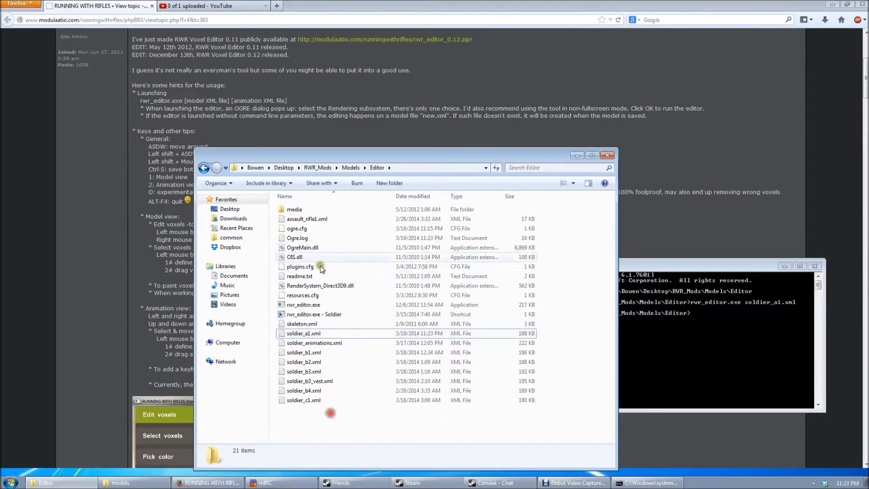
Step: Try to open assault_rifle1.xml by dropping it onto rwr_editor.exe
click(312, 220)
click(670, 323)
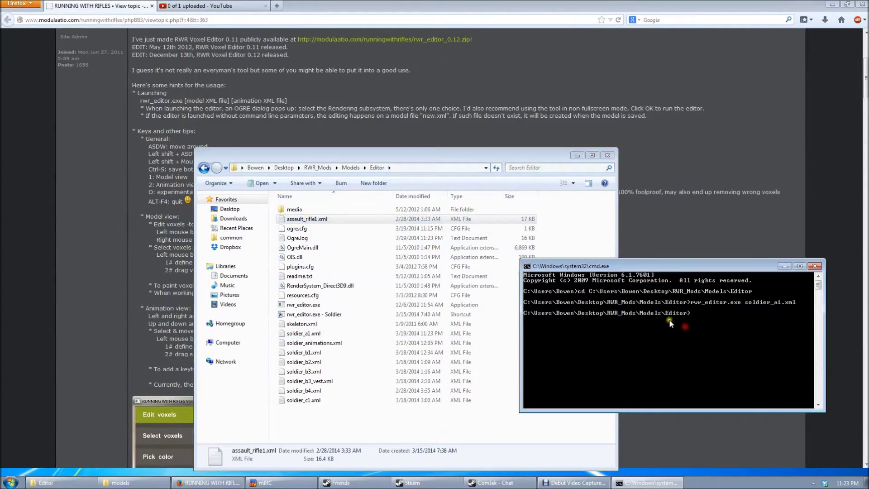
click(332, 222)
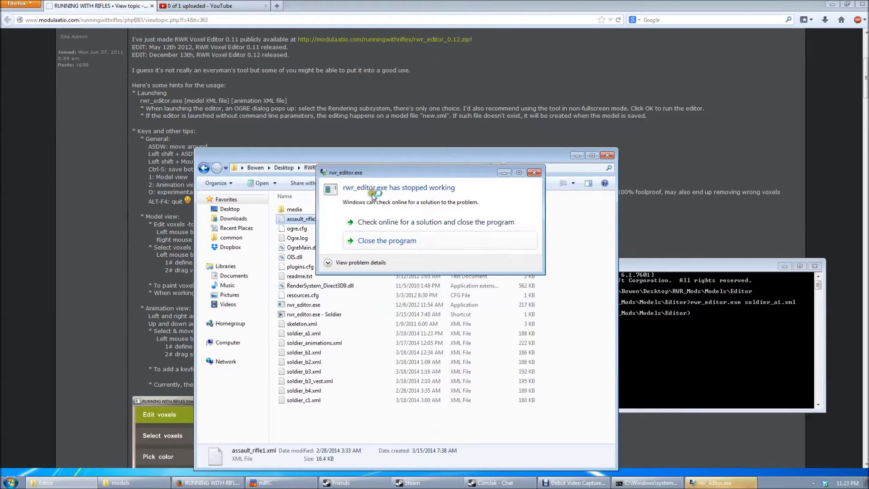
click(404, 242)
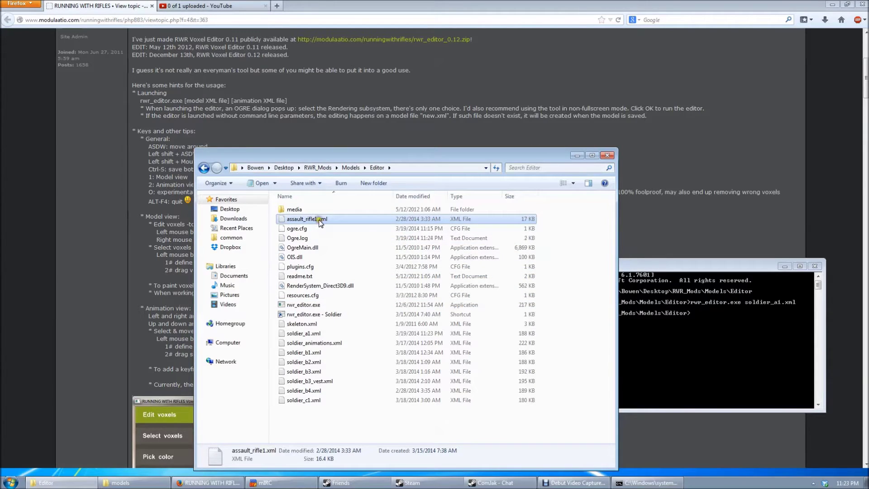
Step: Recall the last editor command in the command prompt and change its file argument to assault
click(682, 329)
key(Up)
key(BackSpace)
key(BackSpace)
key(BackSpace)
key(BackSpace)
key(BackSpace)
key(BackSpace)
key(BackSpace)
key(BackSpace)
key(BackSpace)
key(BackSpace)
key(BackSpace)
key(BackSpace)
key(BackSpace)
key(BackSpace)
text(assault)
Step: Try once more to open assault_rifle1.xml with rwr_editor.exe from the Editor folder
click(604, 232)
drag(330, 216, 335, 249)
click(552, 229)
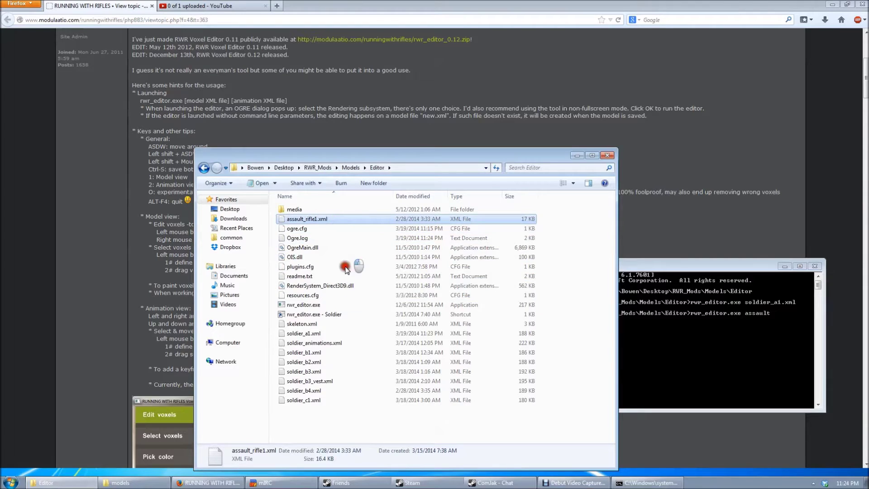
drag(318, 308, 319, 308)
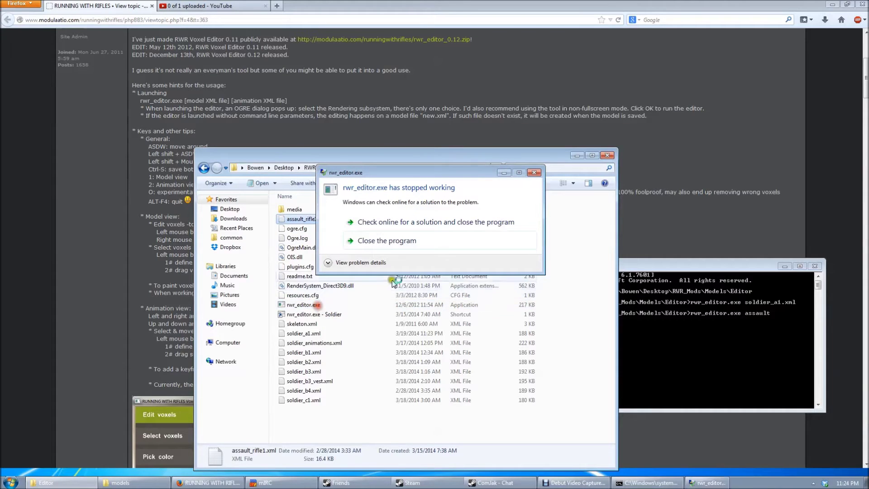
click(403, 240)
Step: Set rwr_editor.exe to run as an administrator in its compatibility properties
click(303, 305)
right_click(302, 306)
click(325, 306)
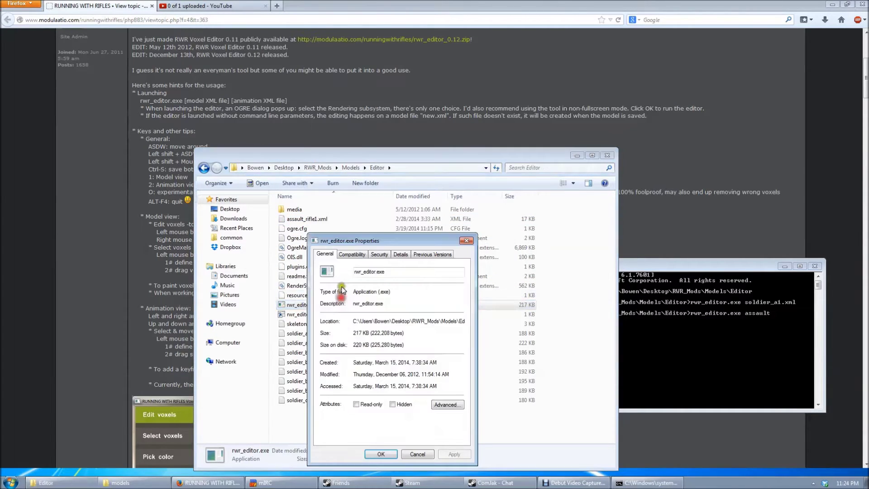
click(352, 254)
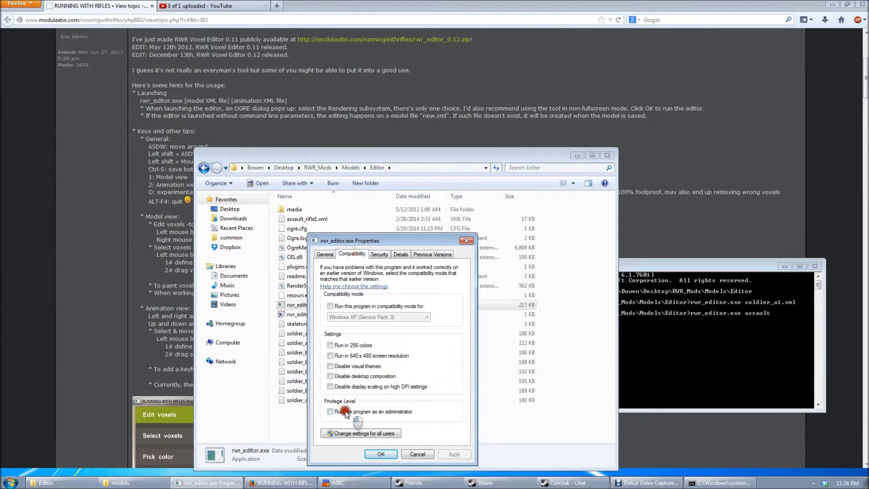
click(381, 454)
Step: Try to open assault_rifle1.xml with the rwr_editor.exe - Soldier shortcut and return to the command prompt
click(327, 220)
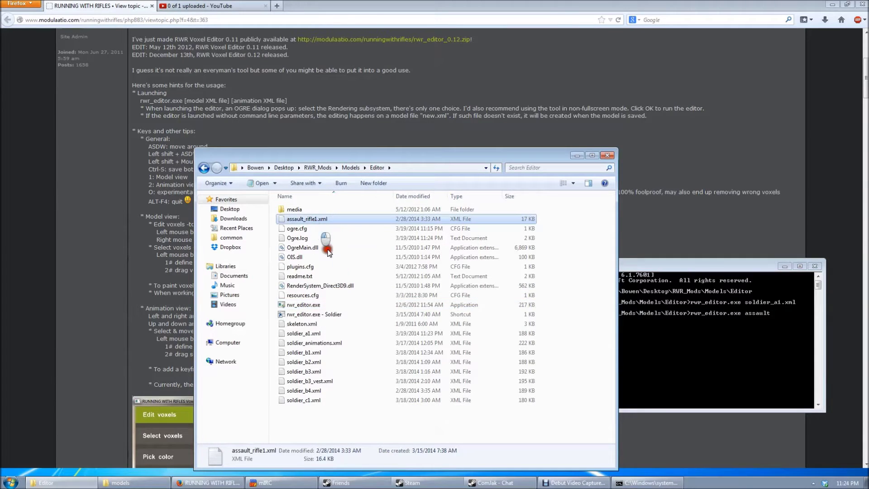
drag(311, 316, 311, 316)
click(481, 331)
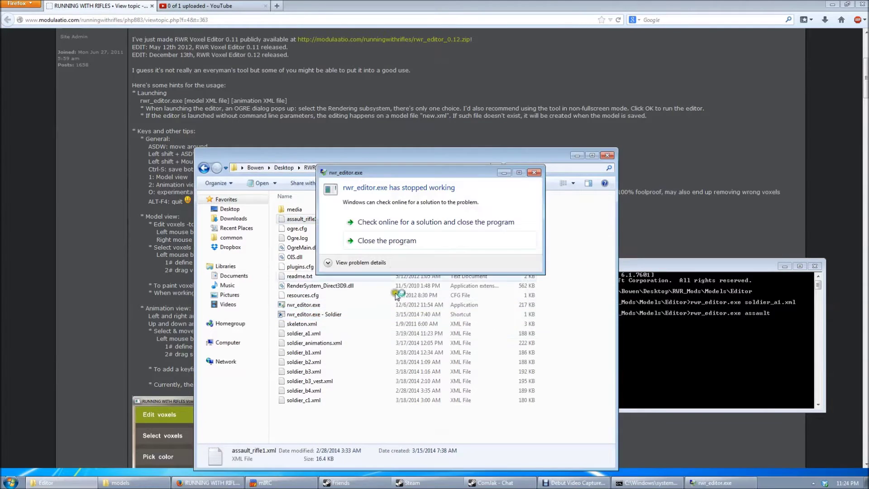
click(673, 319)
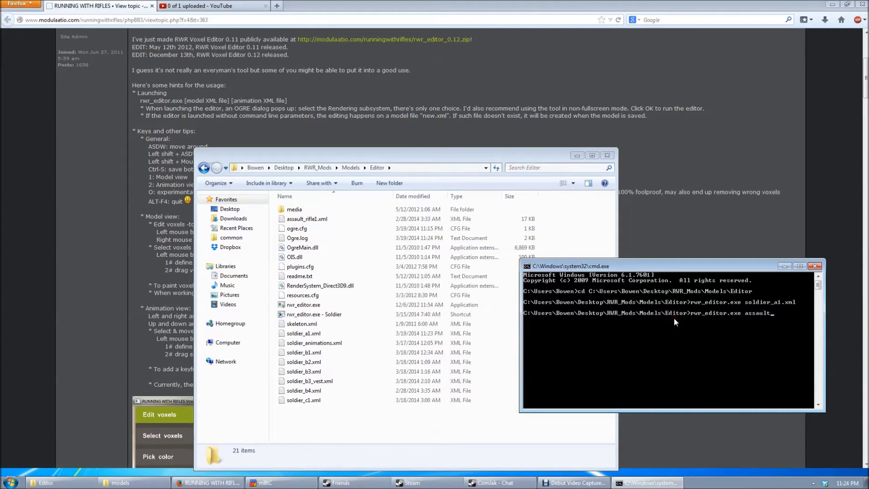
Step: Try to open assault_rifle.xml with rwr_editor.exe using the default rendering settings, look over the scene and close the editor
text(t_rifle.xml)
key(Return)
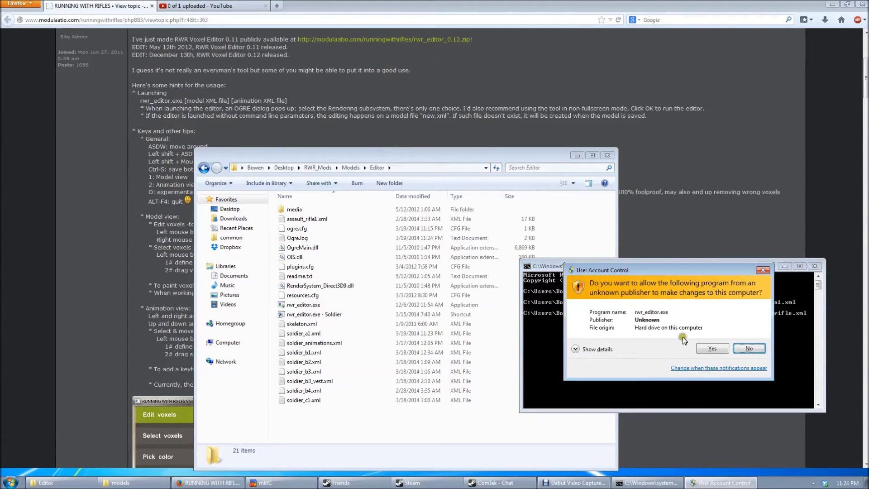
click(707, 345)
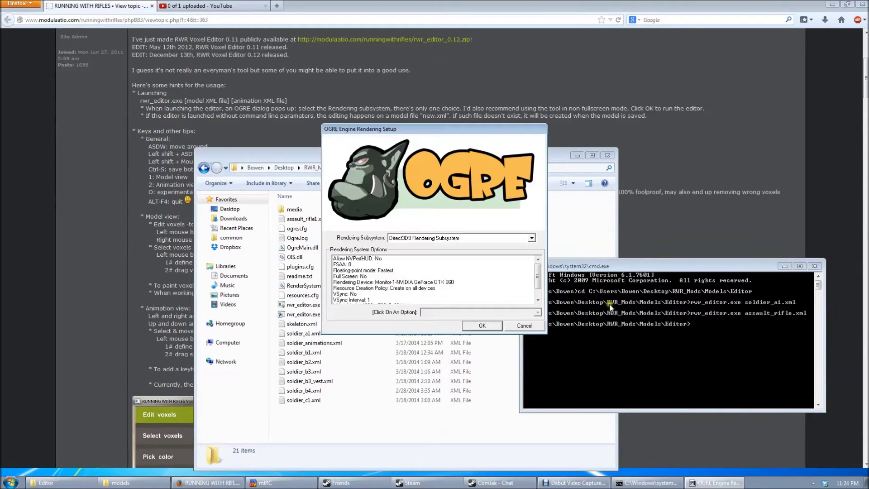
click(473, 330)
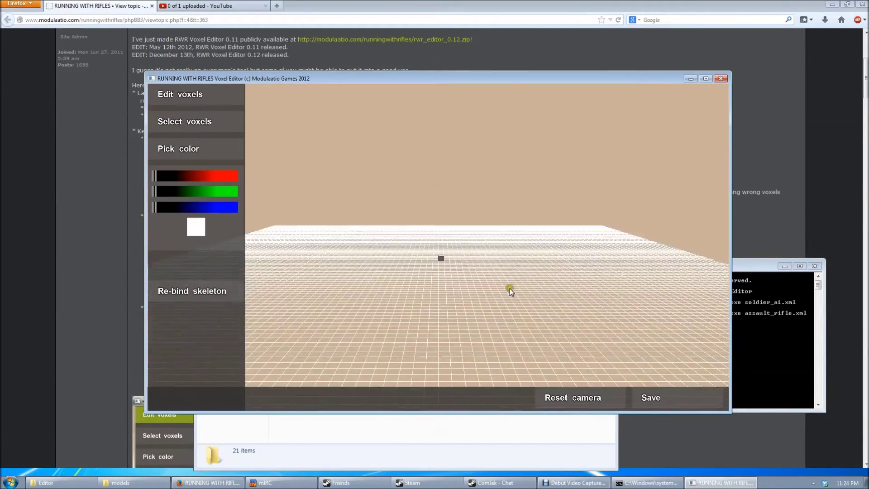
right_drag(532, 292, 569, 287)
right_drag(700, 106, 656, 88)
click(723, 79)
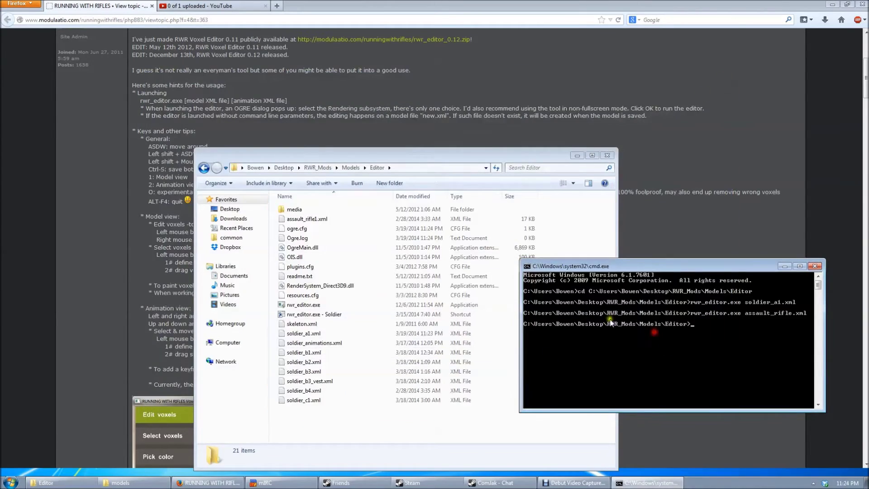
Step: Launch rwr_editor.exe with assault_rifle1.xml from the command prompt, allowing the program to run and accepting the default rendering settings
click(305, 352)
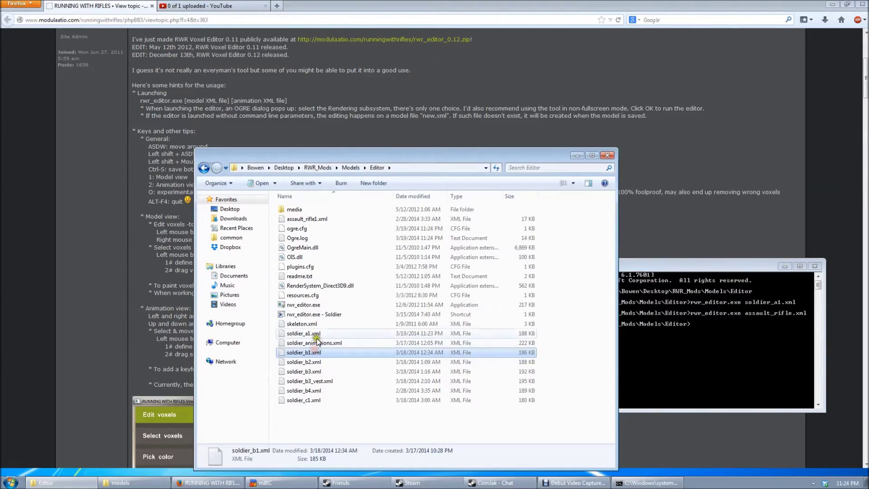
click(661, 355)
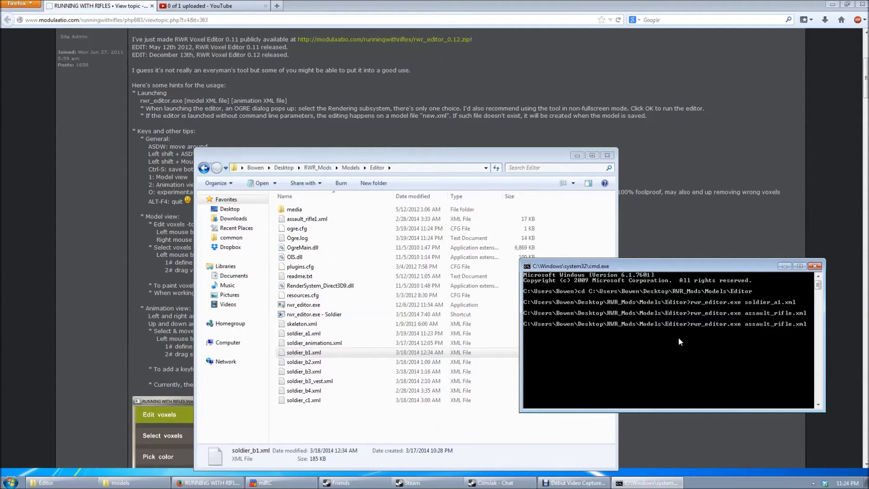
key(Right)
text(1)
key(Return)
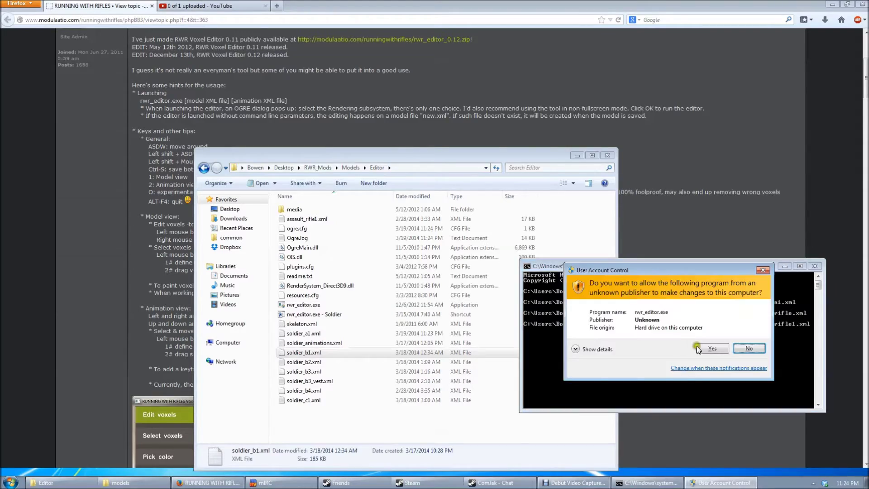
click(692, 346)
click(500, 327)
Step: Activate colour picking and examine the rifle model's side from several camera positions
key(w)
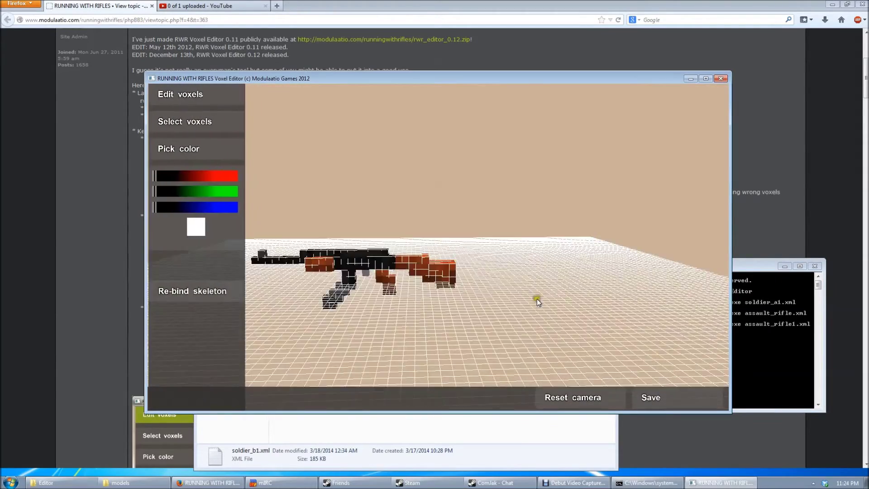
key(a)
middle_drag(541, 308, 474, 266)
click(226, 143)
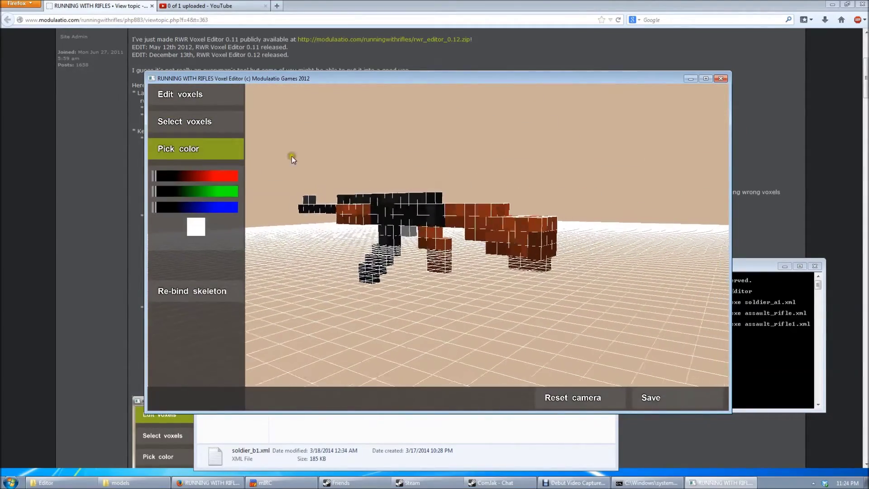
key(w)
key(s)
key(a)
key(w)
key(d)
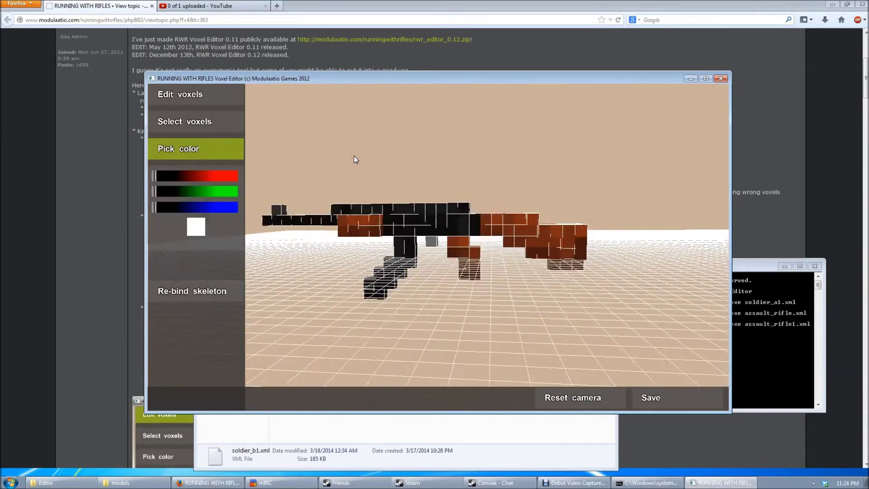
key(a)
key(s)
key(d)
key(w)
key(s)
key(d)
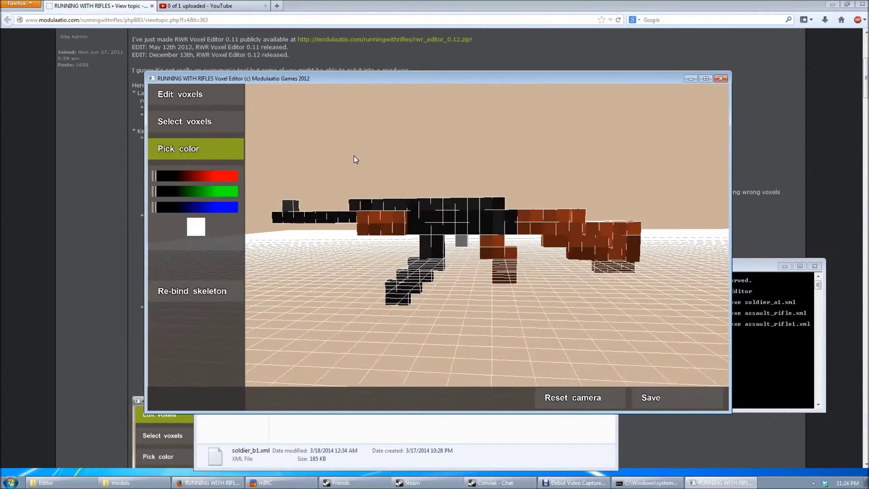
Step: Sample a colour from the rifle and adjust its red, green and blue levels to a dark olive green
click(476, 218)
key(w)
key(d)
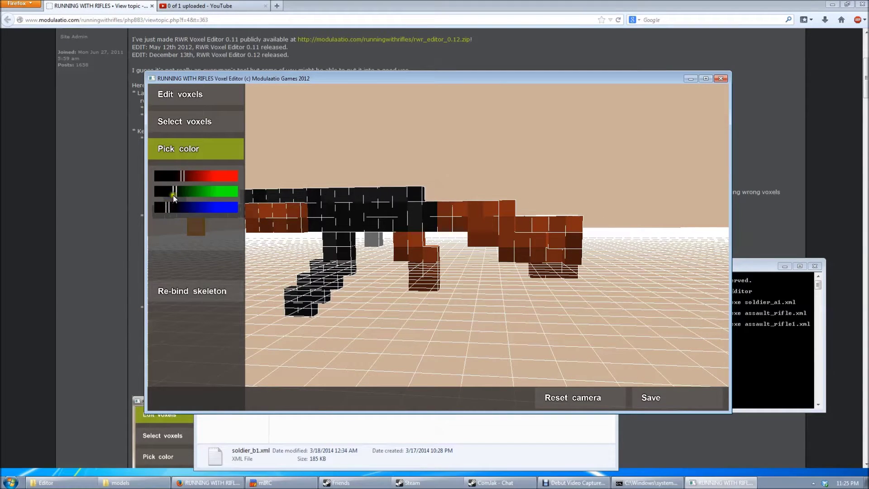
drag(183, 178, 178, 175)
Step: Paint the brown handguard, pistol grip and stock voxels on the rifle's near side dark olive green
middle_drag(351, 244, 376, 240)
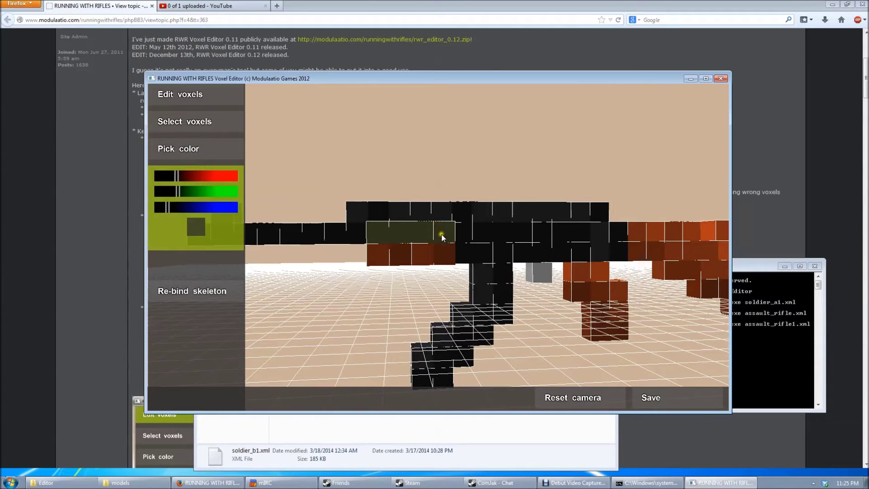
key(d)
middle_drag(432, 255, 435, 252)
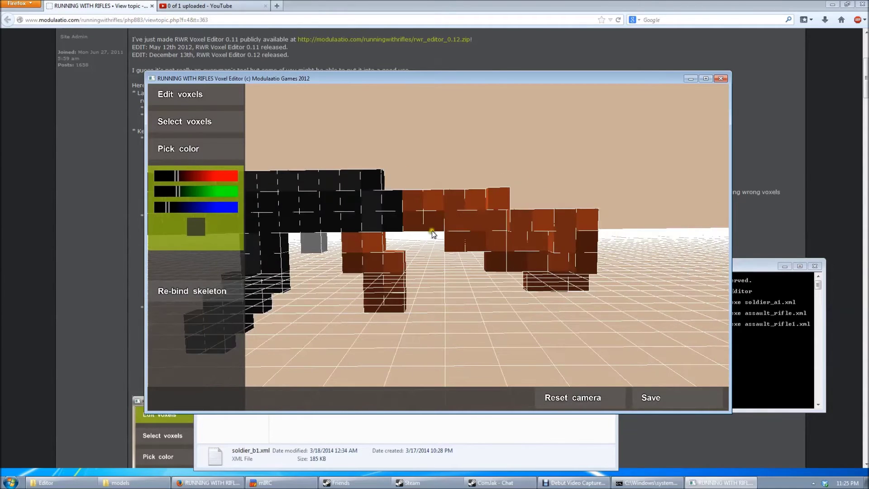
drag(450, 243, 548, 249)
drag(399, 253, 399, 257)
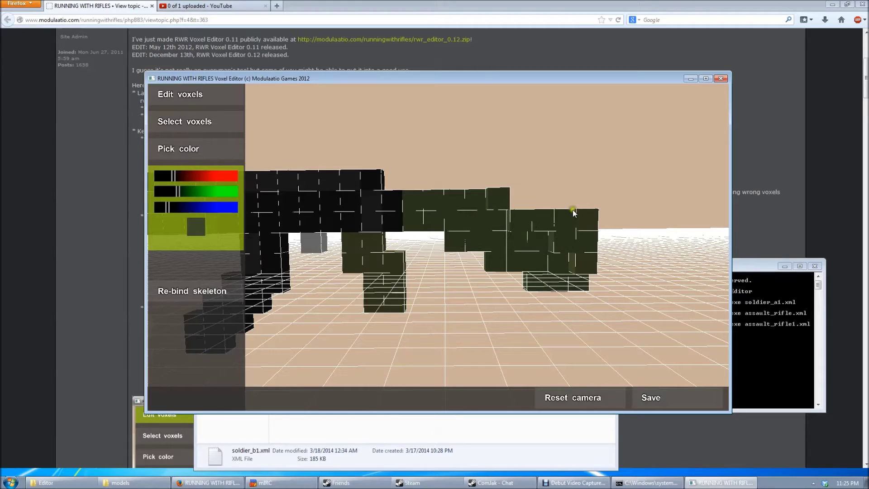
Step: Paint the stock voxels on the rifle's opposite side dark olive green
key(w)
right_drag(575, 286, 399, 282)
key(s)
drag(509, 177, 450, 181)
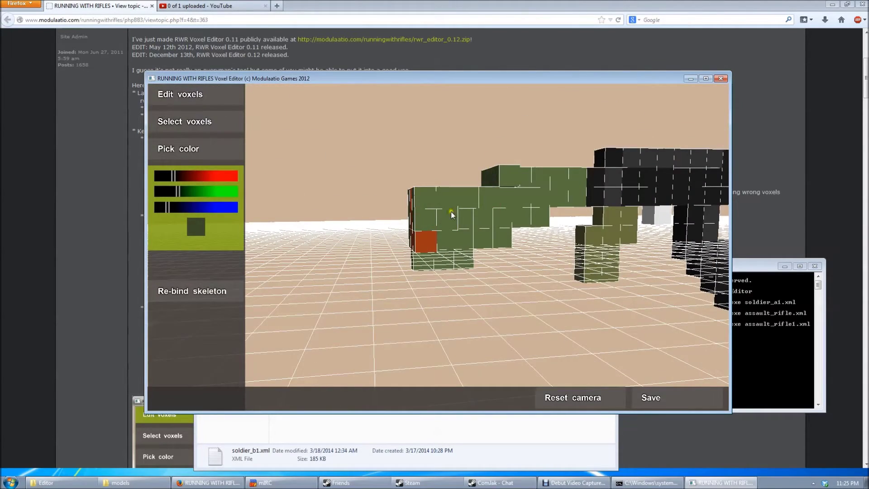
click(426, 241)
Step: Paint the remaining brown voxels on the rear face of the stock dark olive green
key(a)
key(w)
right_drag(418, 216, 476, 211)
key(s)
key(d)
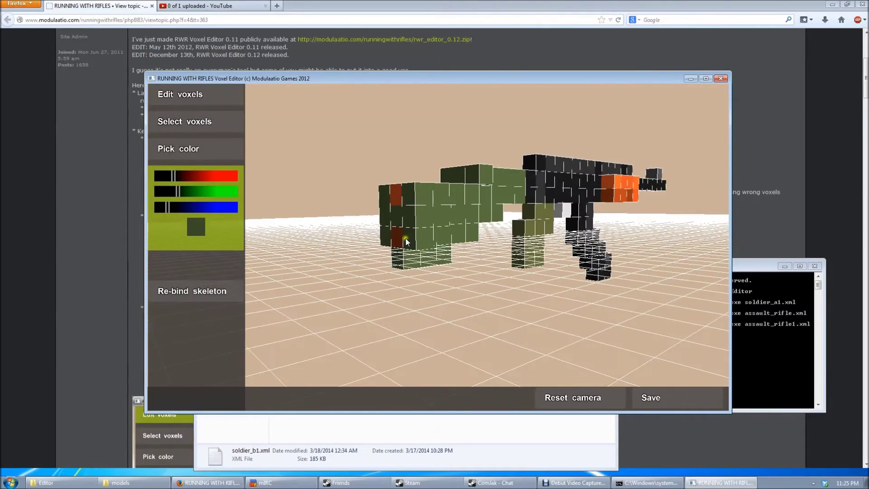
key(w)
click(388, 235)
key(d)
Step: Paint the orange handguard voxels on the rifle's opposite side dark olive green
right_drag(388, 236, 342, 240)
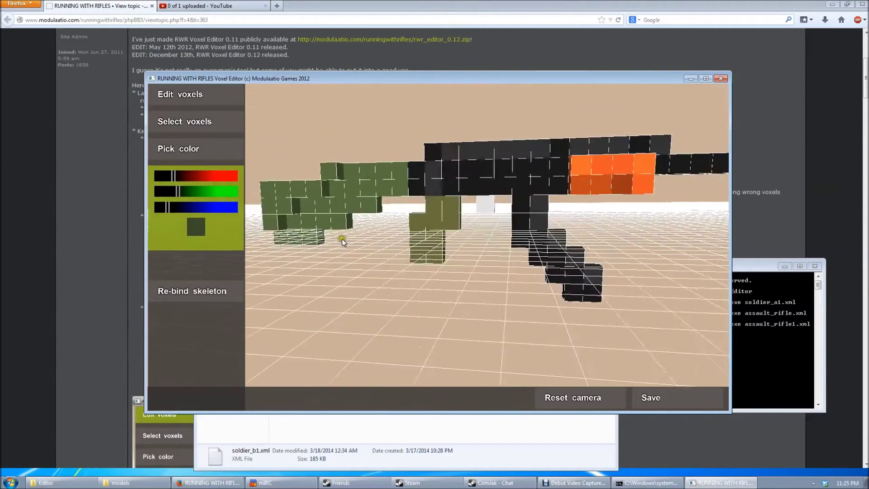
key(s)
right_drag(434, 188, 437, 224)
scroll(437, 225, down, 3)
scroll(437, 224, up, 5)
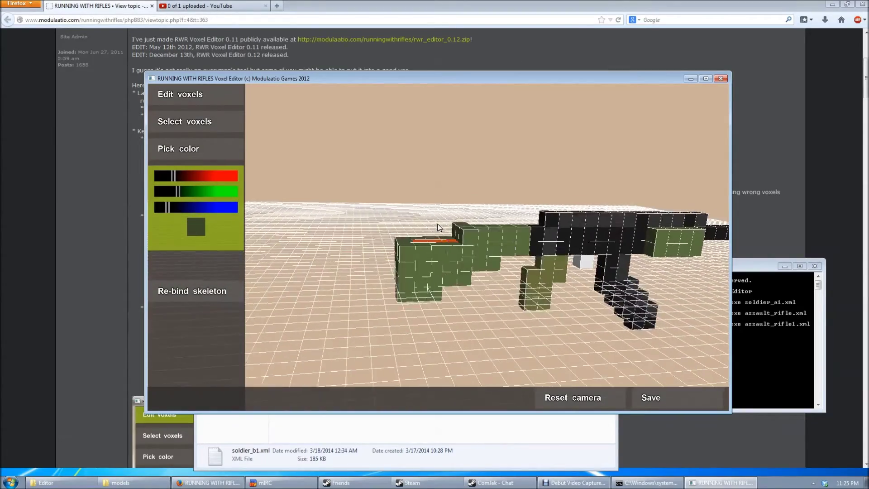
Step: Paint the orange strip along the top of the stock dark olive green
right_drag(438, 225, 420, 218)
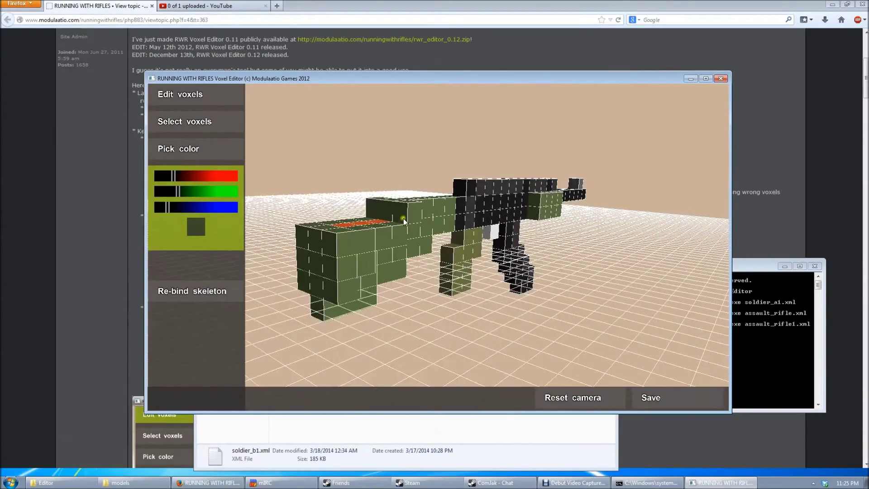
scroll(336, 233, up, 4)
right_drag(337, 232, 358, 245)
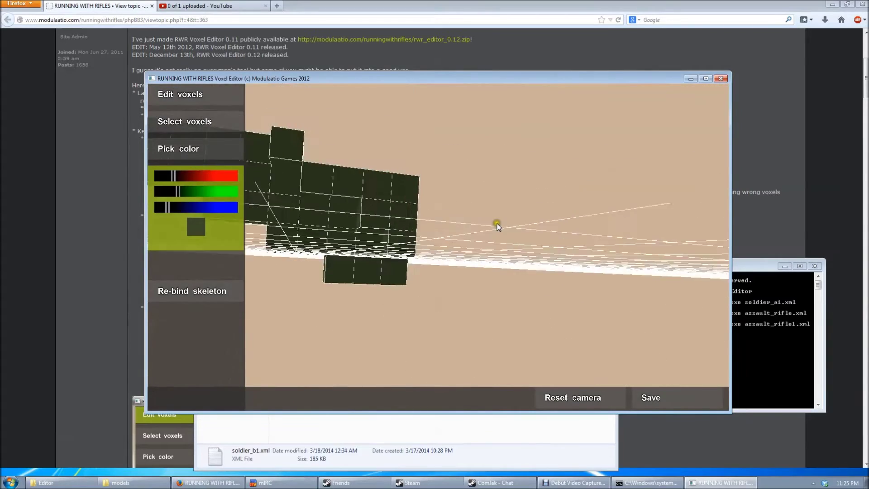
Step: Repaint the pistol grip to match the stock's green and check the rifle from around its sides
key(a)
key(w)
key(d)
key(s)
key(w)
right_drag(411, 209, 724, 221)
scroll(349, 210, down, 5)
scroll(724, 217, up, 5)
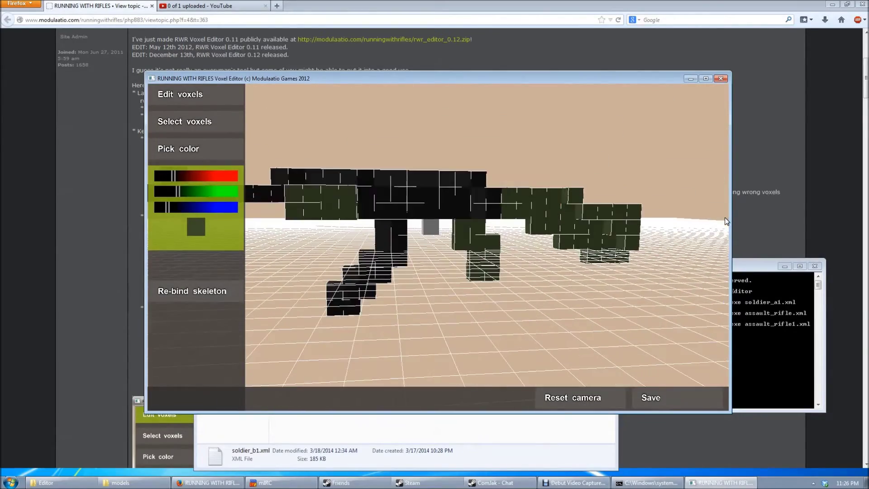
Step: Switch to voxel editing, inspect the magazine and the whole repainted rifle, and close the editor
click(197, 98)
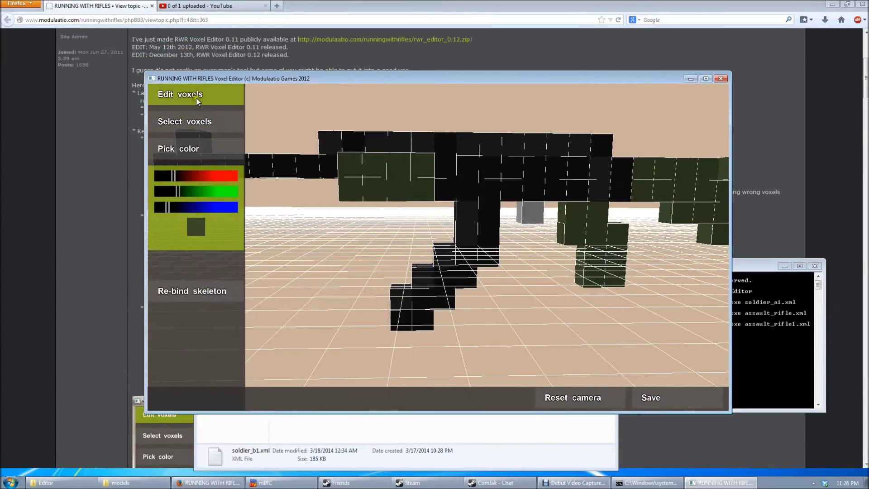
right_drag(368, 328, 390, 221)
scroll(390, 220, down, 5)
scroll(390, 223, up, 8)
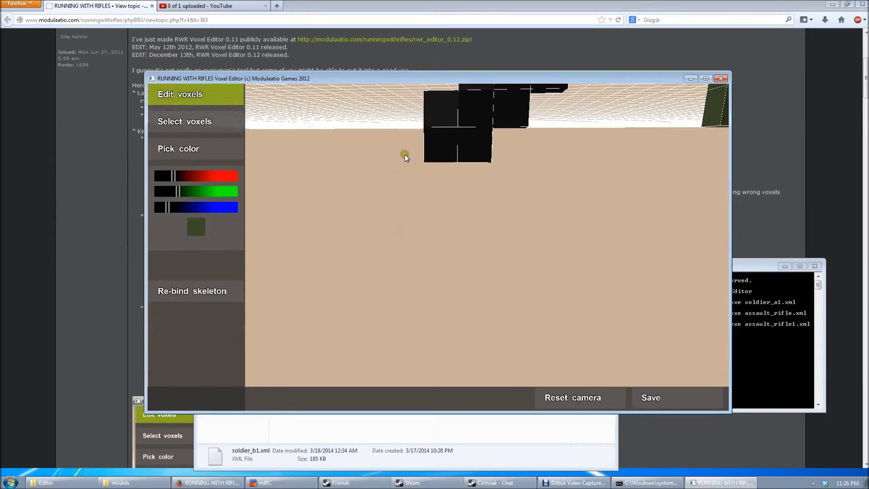
scroll(401, 177, down, 8)
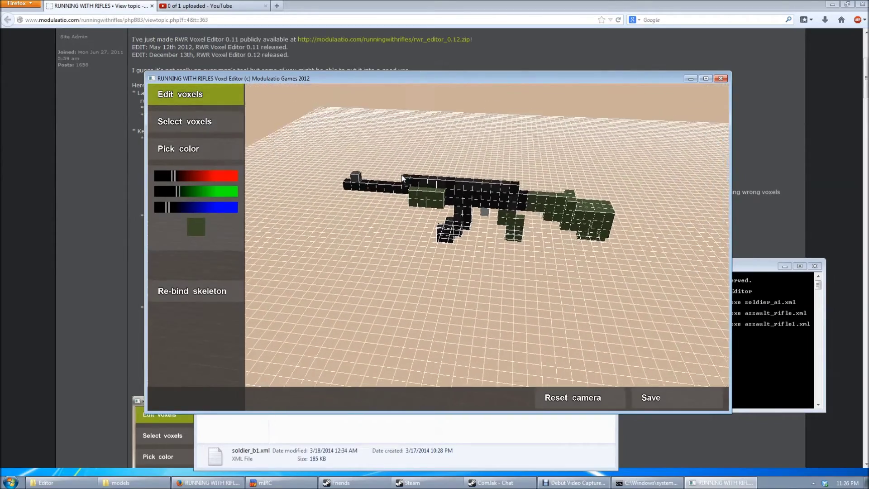
scroll(402, 177, up, 2)
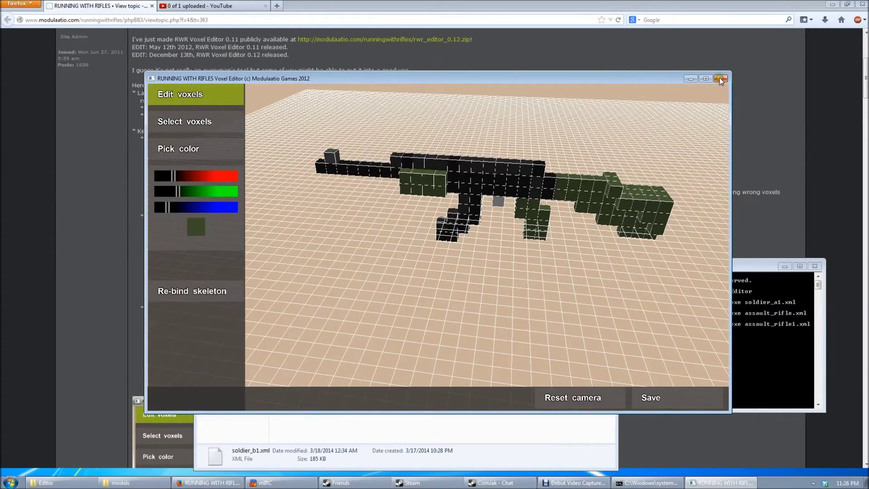
click(720, 81)
Step: Locate assault_rifle1.xml in the game's vanilla models folder and copy the edited assault_rifle1.xml from the Editor folder
click(121, 483)
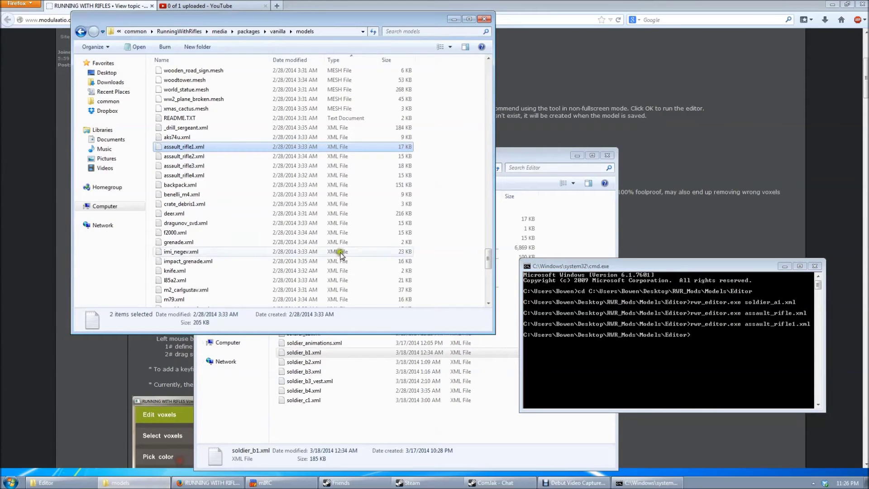
right_click(195, 147)
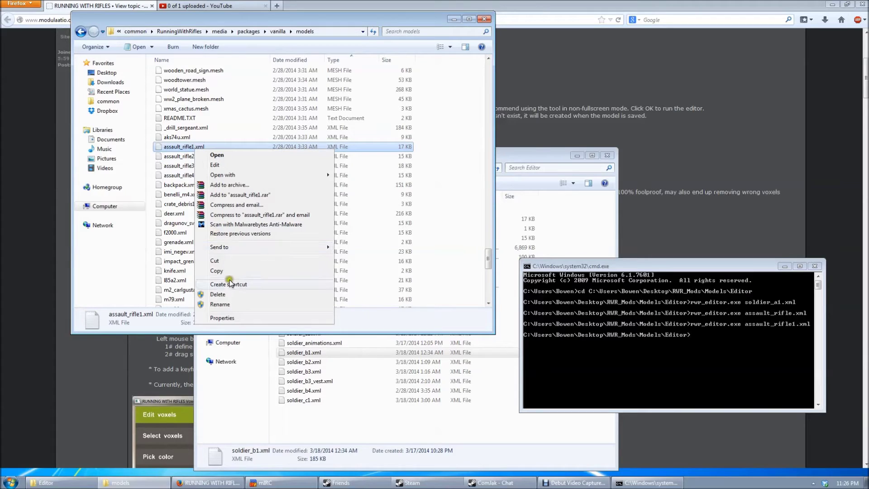
click(46, 482)
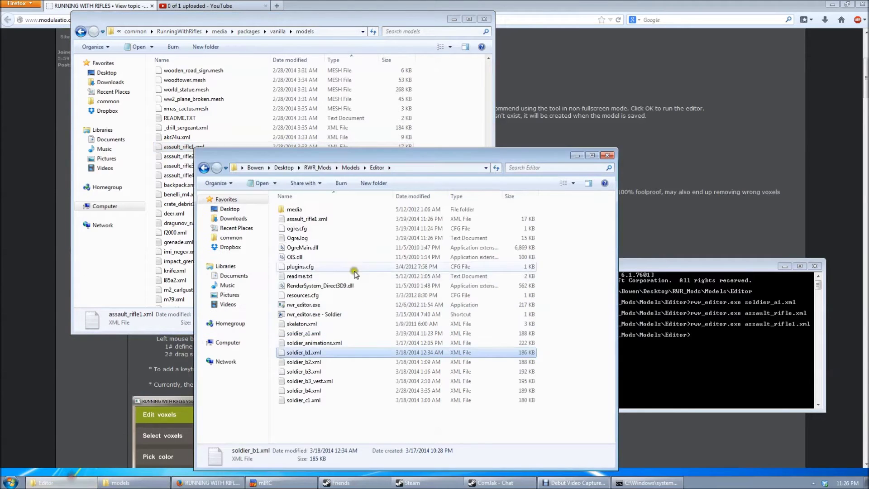
click(304, 220)
right_click(304, 220)
click(326, 372)
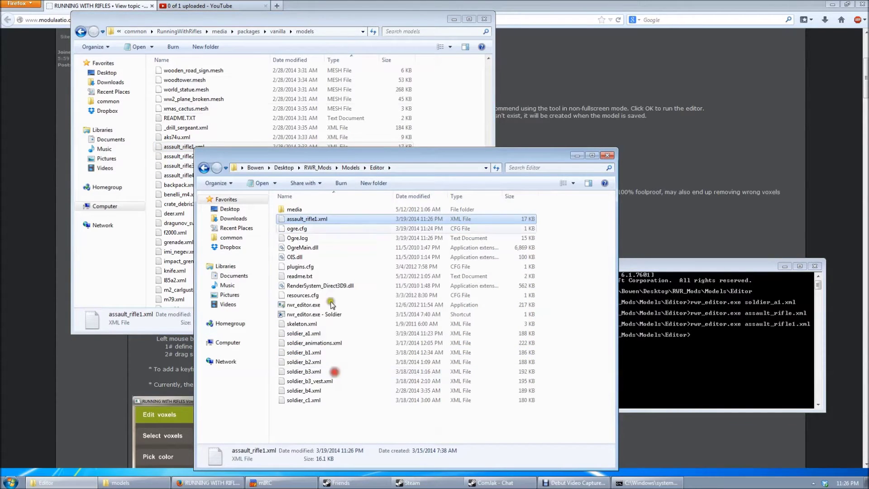
Step: Go to the RunningWithRifles media\overlays\My First Mod folder
click(248, 31)
click(240, 31)
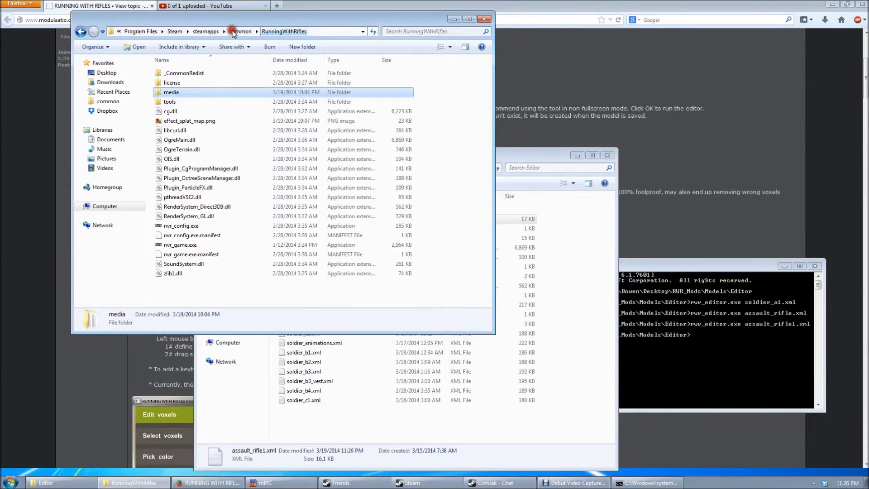
double_click(188, 86)
click(194, 85)
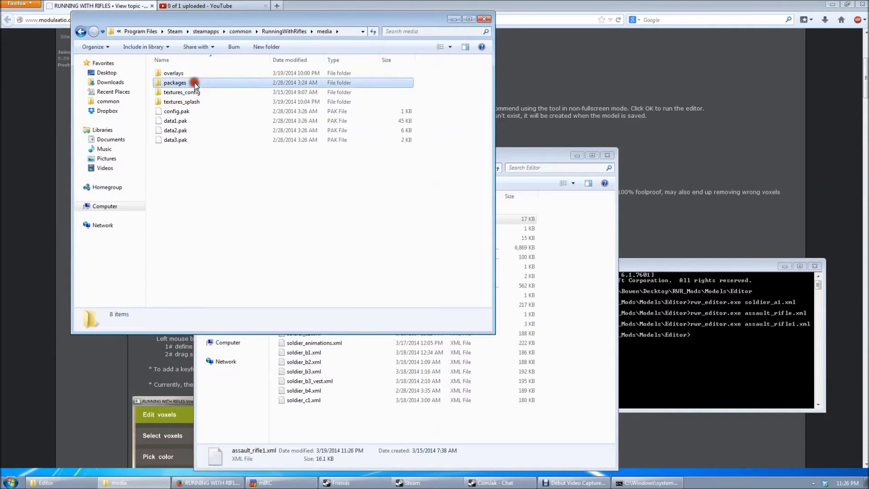
double_click(183, 75)
click(199, 85)
click(198, 91)
double_click(197, 92)
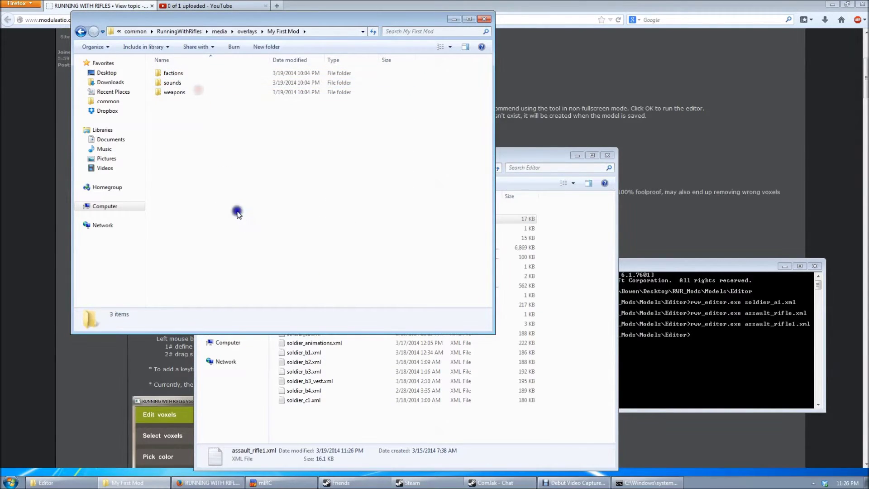
Step: Create a folder named models in the My First Mod folder
right_click(238, 212)
right_click(220, 241)
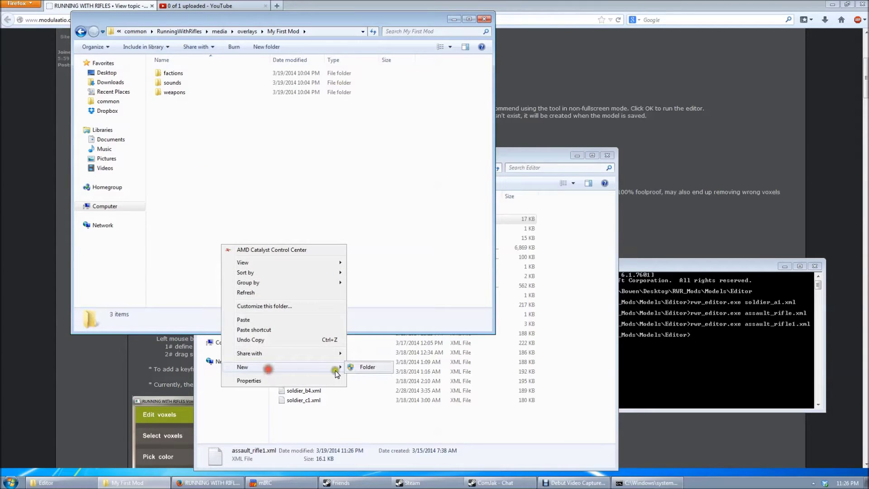
click(364, 367)
text(models)
key(Return)
Step: Paste assault_rifle1.xml into the new models folder of My First Mod, providing administrator permission
double_click(194, 86)
right_click(216, 163)
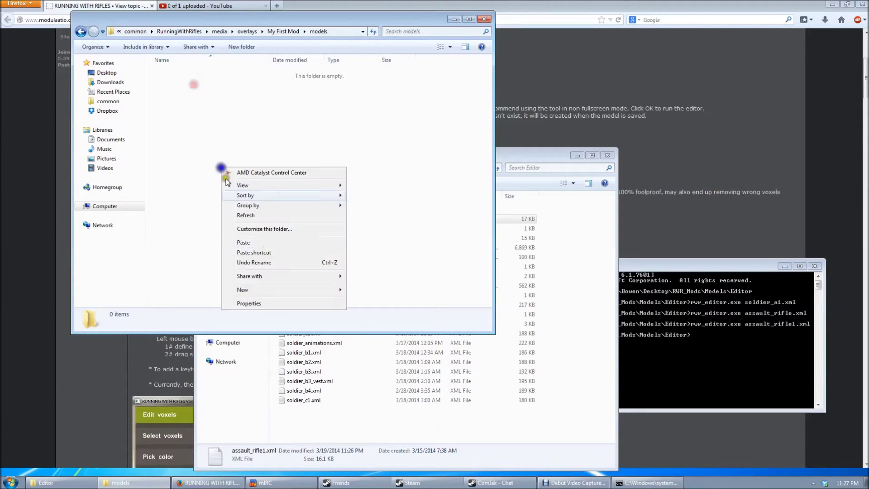
click(254, 245)
click(416, 268)
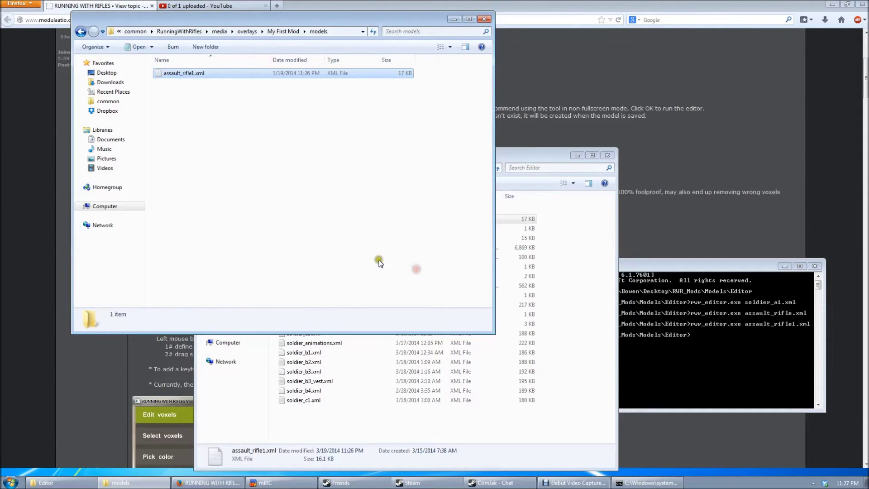
Step: Rename assault_rifle1.xml in the models folder as AK74model.xml
right_click(181, 74)
click(176, 78)
right_click(176, 78)
click(216, 229)
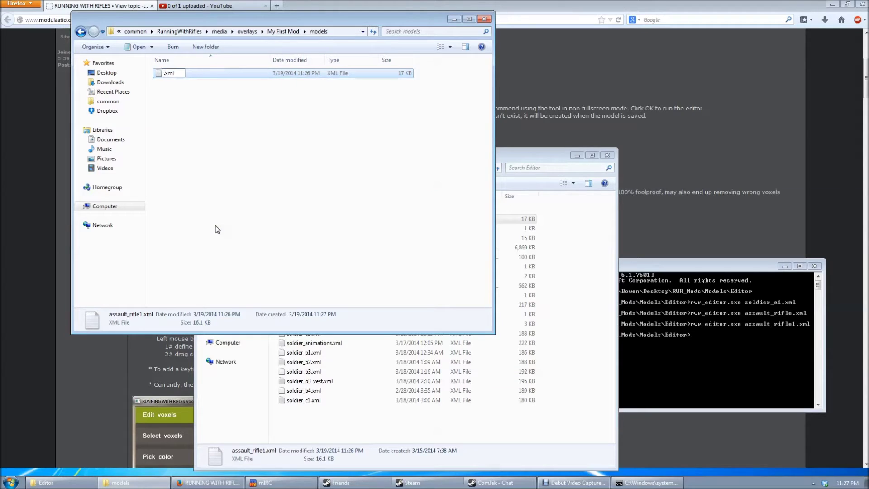
text(AK74model)
key(Return)
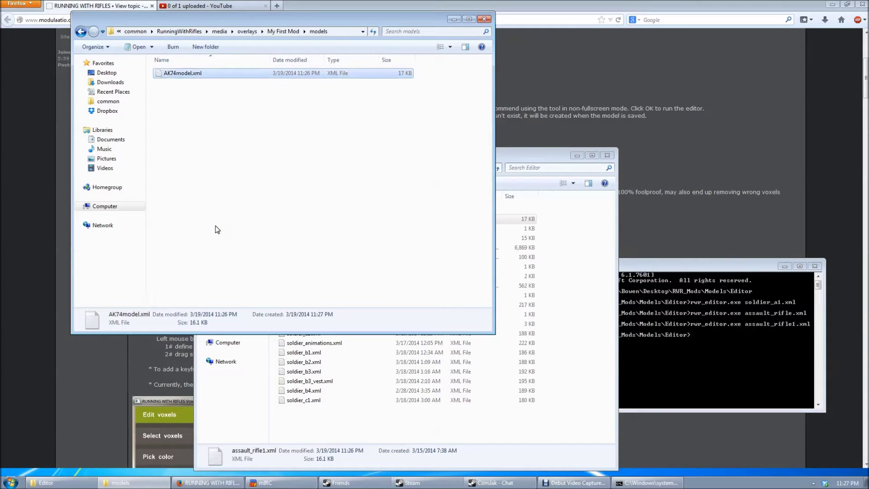
Step: Edit ak74.weapon in My First Mod's weapons folder, setting the model filename to ak74.xml, and check the models folder
click(283, 31)
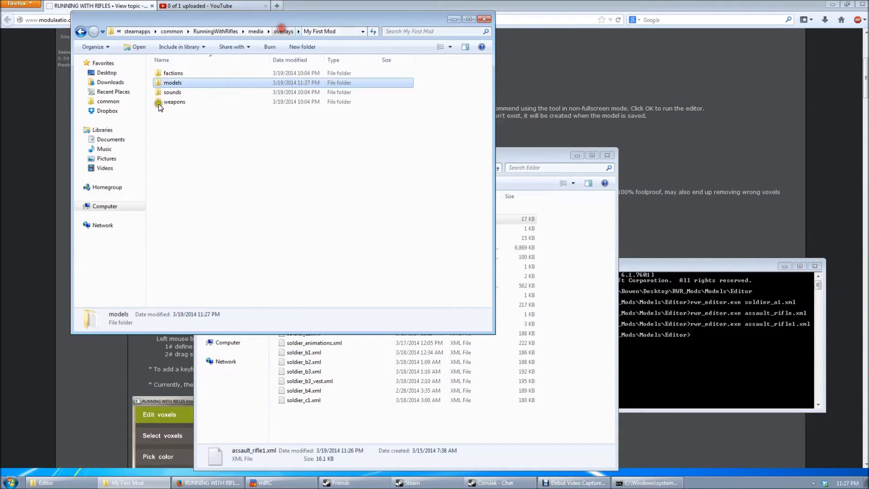
double_click(183, 102)
right_click(191, 82)
click(222, 98)
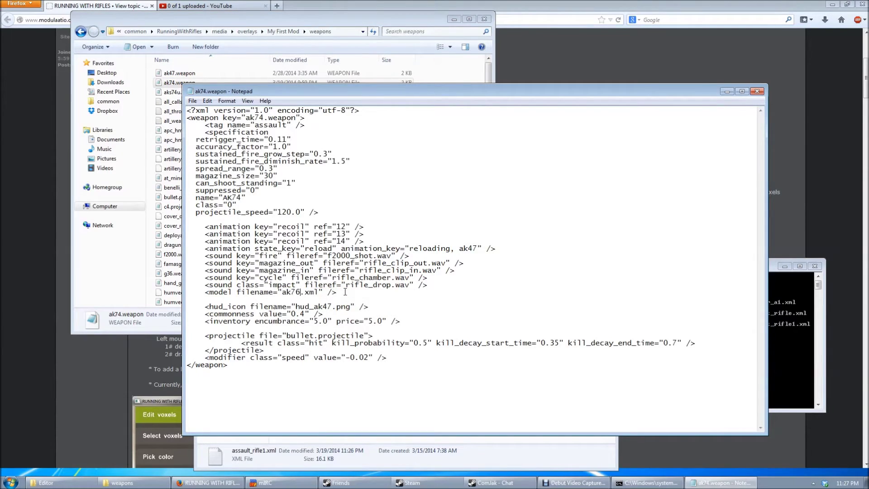
click(281, 33)
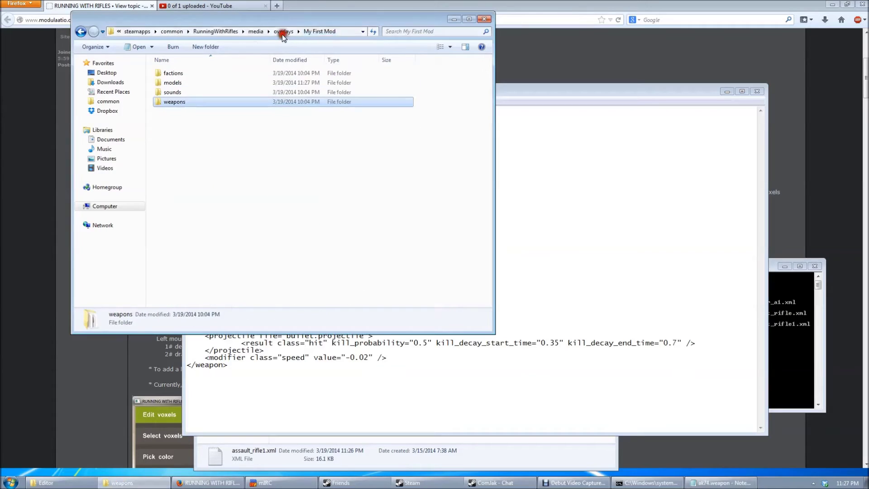
double_click(192, 75)
click(540, 315)
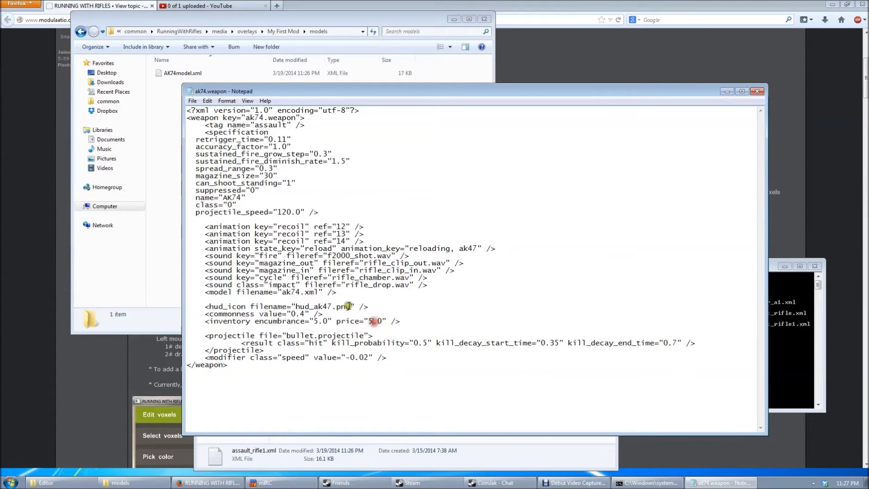
Step: Rename AK74model.xml in the models folder as ak74.xml
click(170, 102)
right_click(183, 72)
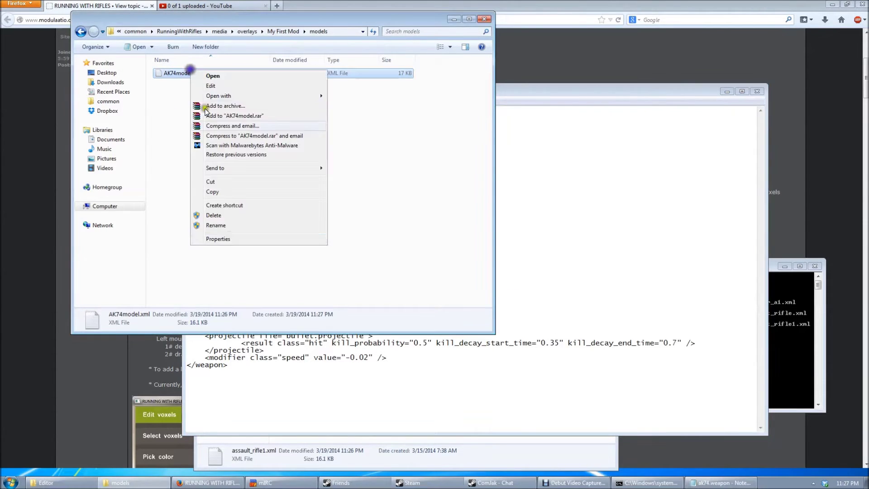
click(226, 226)
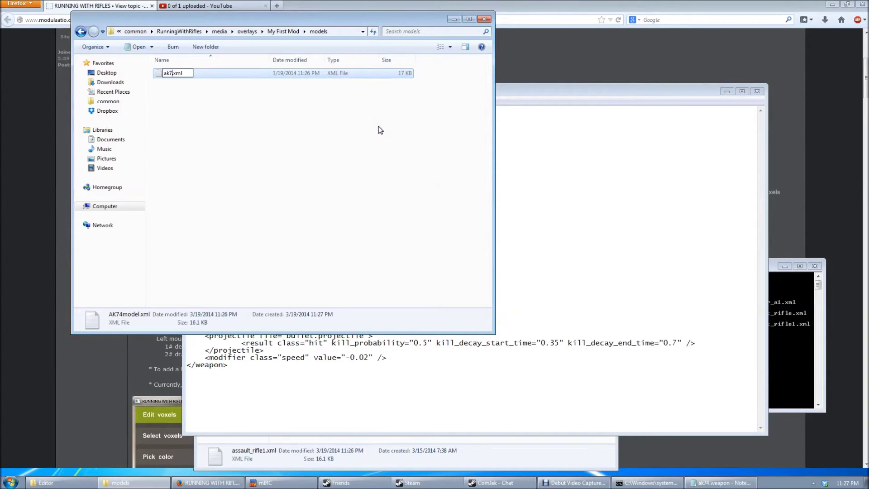
key(Return)
click(633, 244)
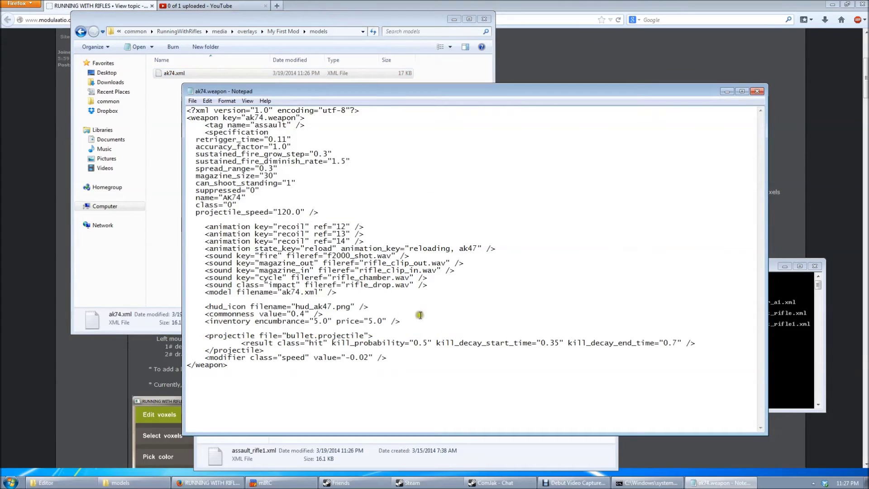
Step: Try to save ak74.weapon in the weapons folder, cancel, and close the file without saving
click(758, 91)
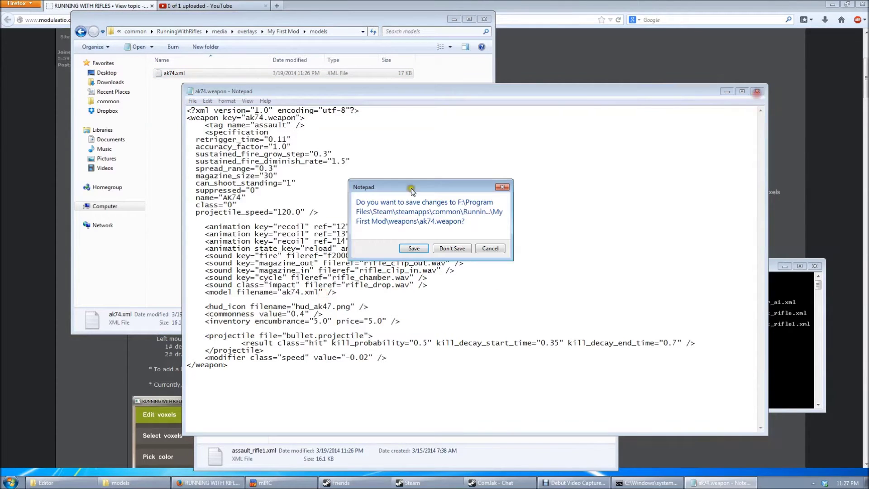
click(415, 247)
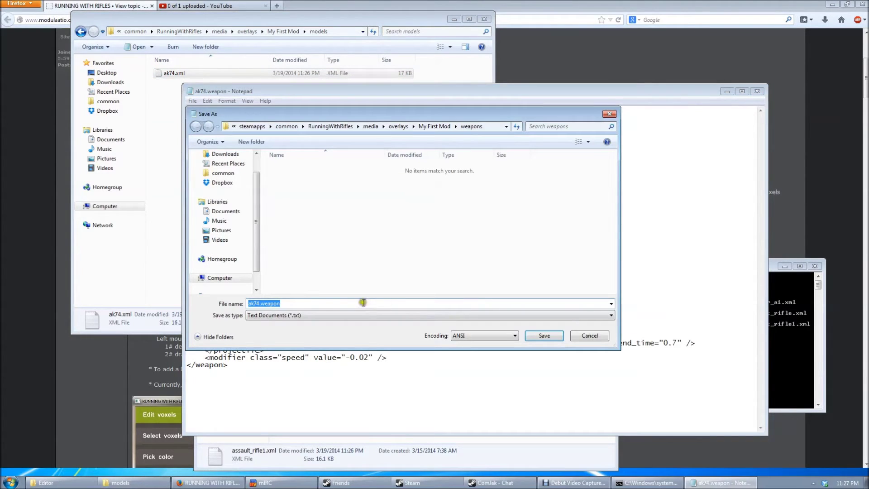
click(589, 336)
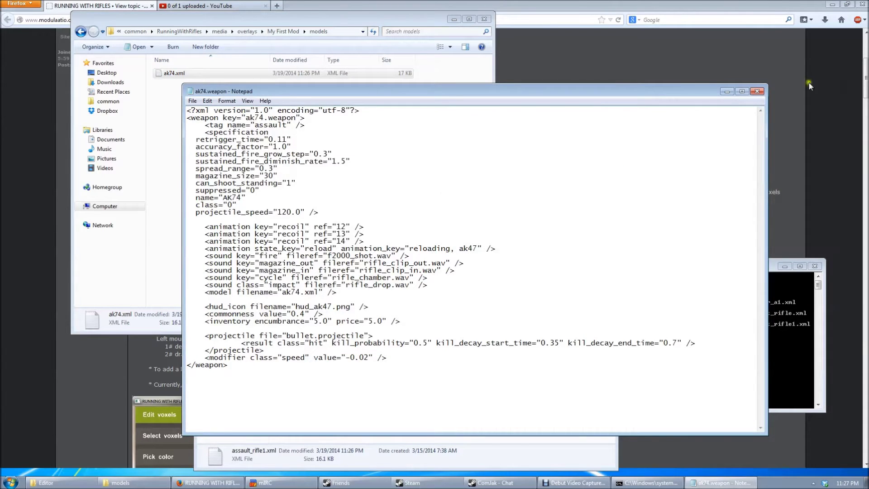
click(758, 92)
click(462, 247)
Step: Copy ak74.weapon from My First Mod's weapons folder into the Mods folder of RWR_Mods on the Desktop
click(340, 174)
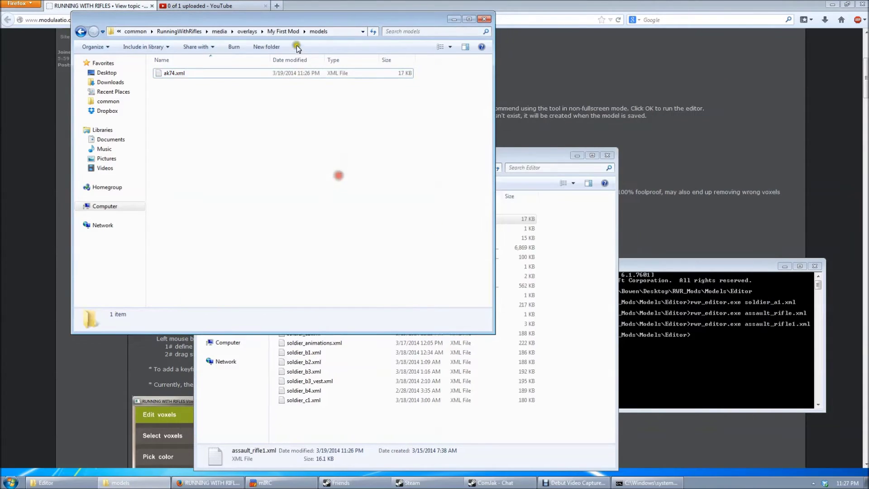
click(283, 31)
double_click(182, 102)
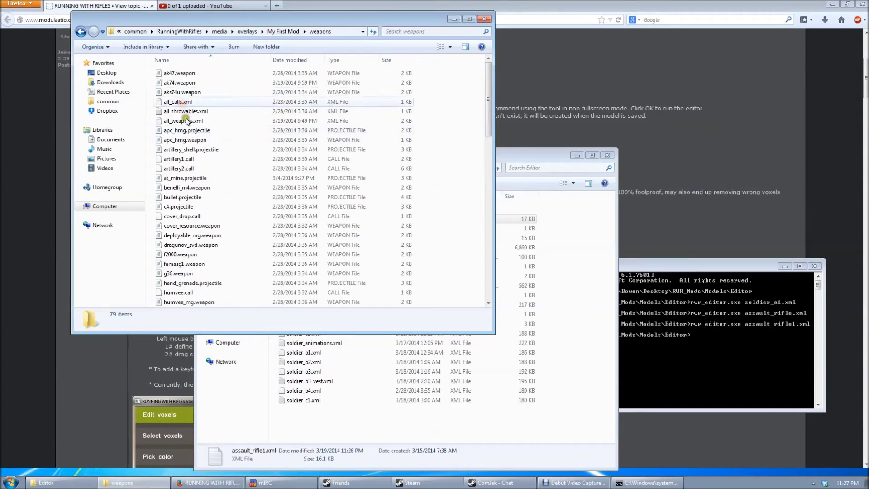
right_click(183, 83)
click(217, 202)
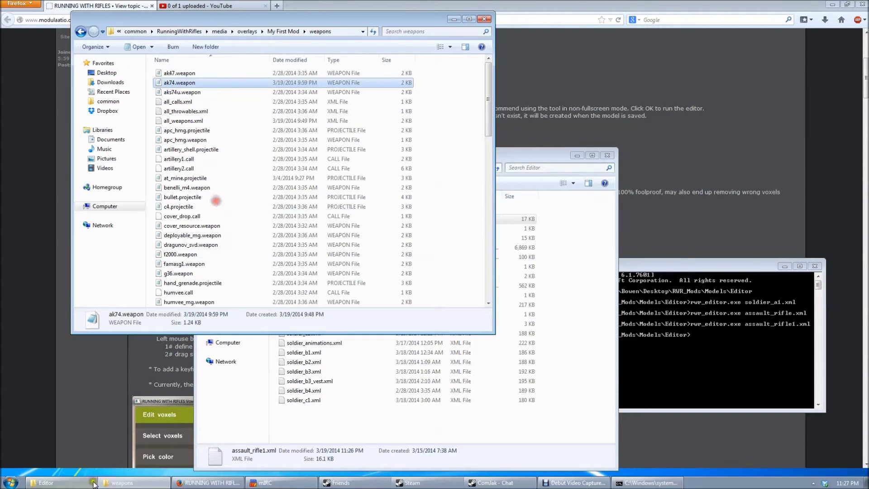
click(62, 482)
click(350, 168)
click(328, 168)
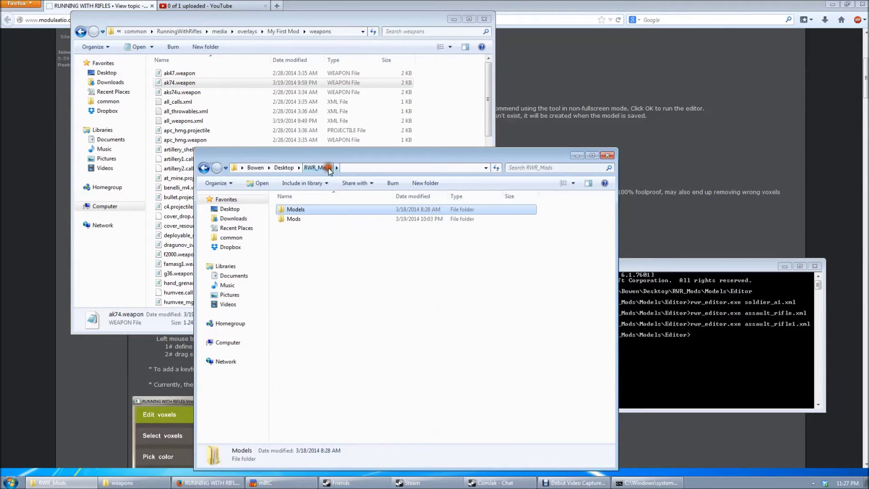
double_click(295, 219)
right_click(306, 259)
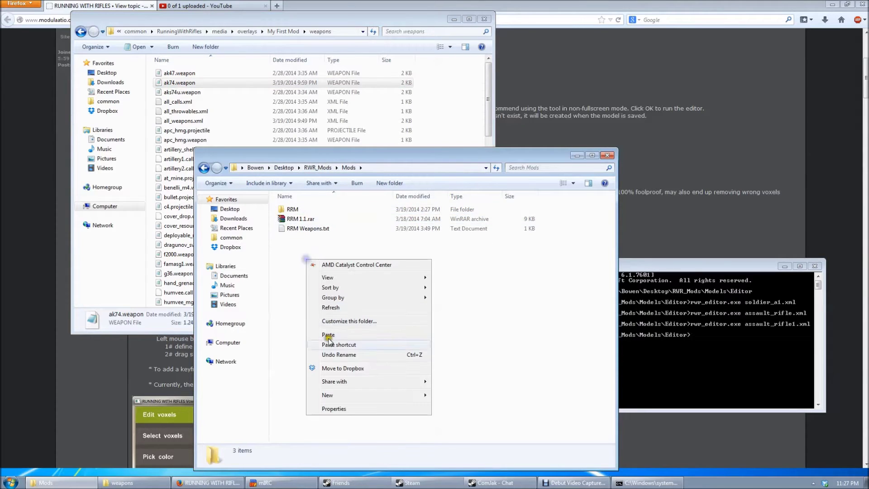
click(328, 335)
Step: Set the model filename in the copied ak74.weapon to ak74.xml and save the file
double_click(298, 218)
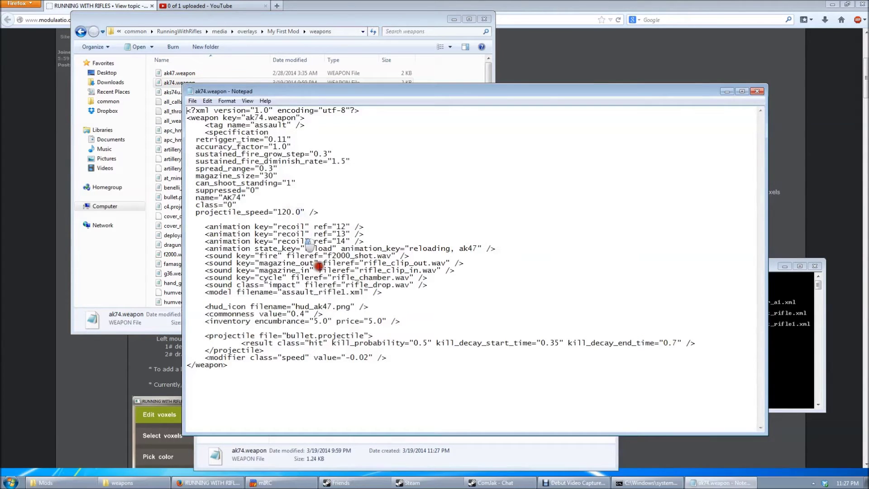
drag(345, 292, 288, 292)
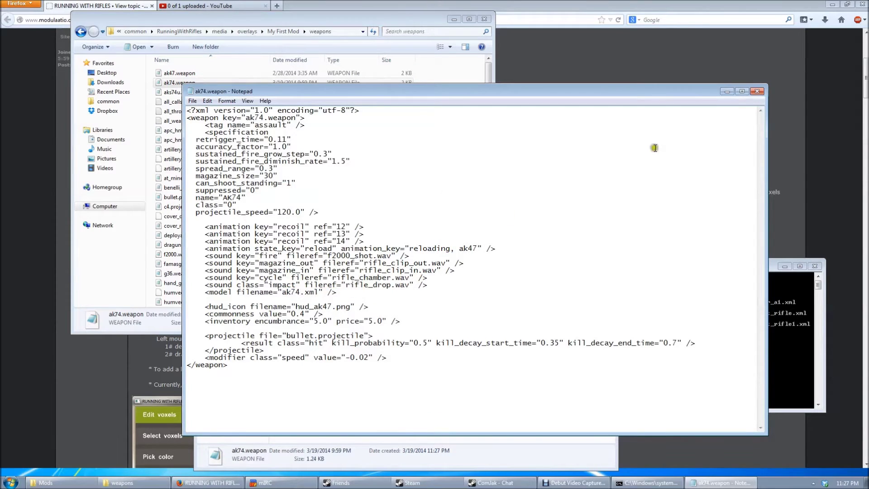
click(757, 91)
click(414, 245)
Step: Move the edited ak74.weapon from Mods into My First Mod's weapons folder, replacing the existing file
right_click(299, 219)
click(321, 371)
click(452, 121)
right_click(451, 118)
click(484, 192)
click(460, 183)
click(432, 276)
click(472, 401)
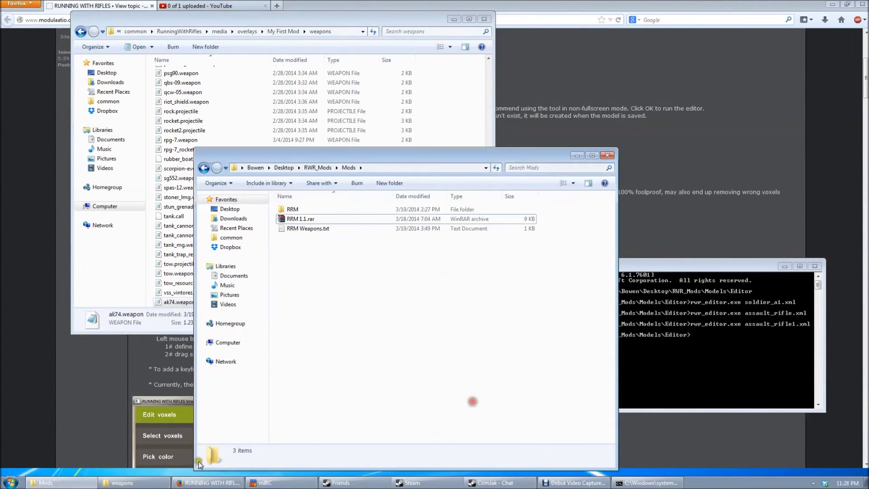
Step: Go to RWR_Mods\Models\Editor and copy soldier_a1.xml
click(126, 483)
click(344, 391)
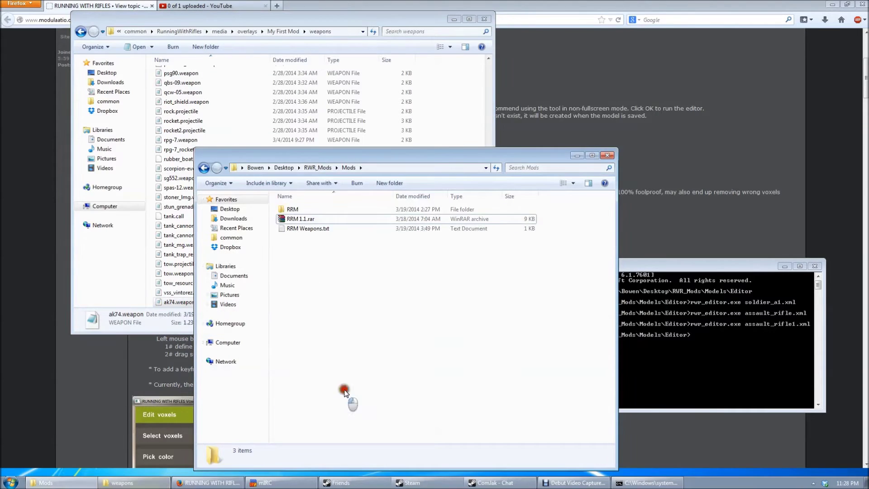
click(316, 168)
double_click(295, 209)
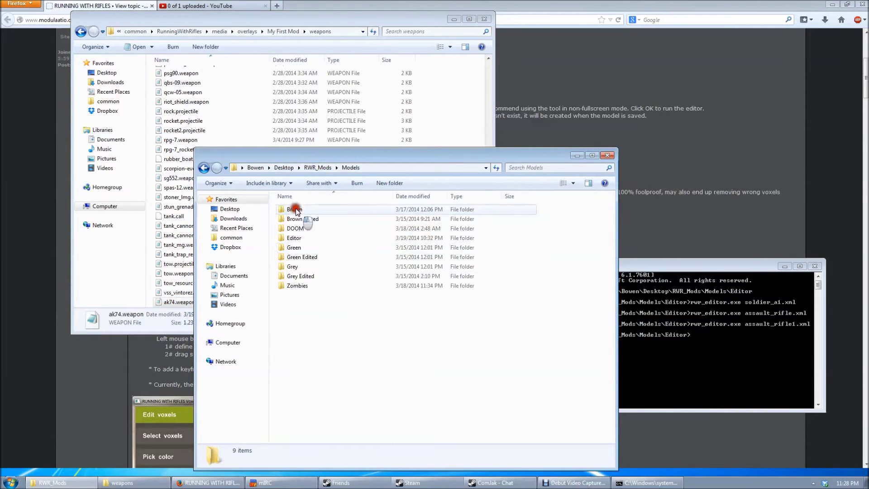
double_click(294, 238)
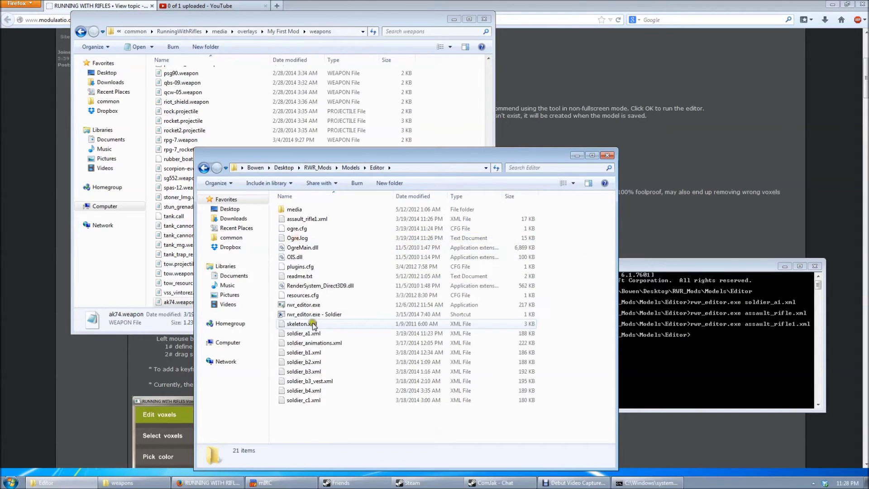
click(311, 334)
right_click(311, 333)
click(339, 278)
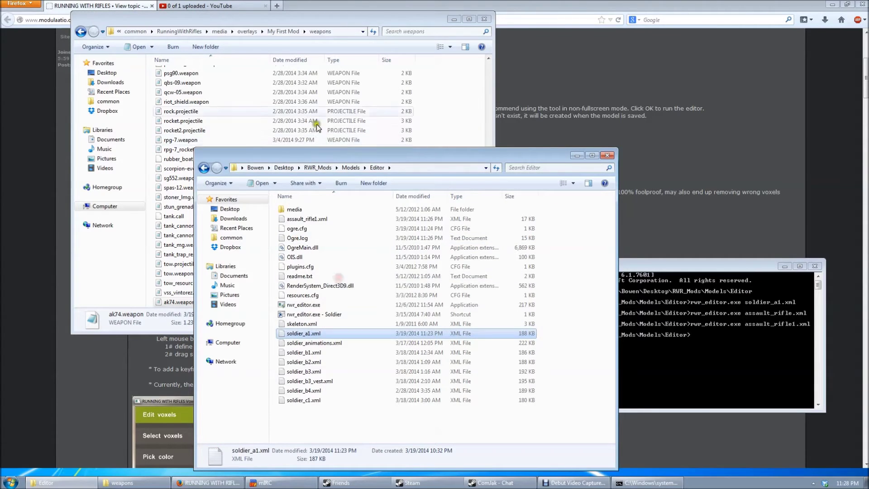
Step: Paste soldier_a1.xml into My First Mod's models folder, providing administrator permission
click(460, 92)
right_click(460, 96)
click(296, 31)
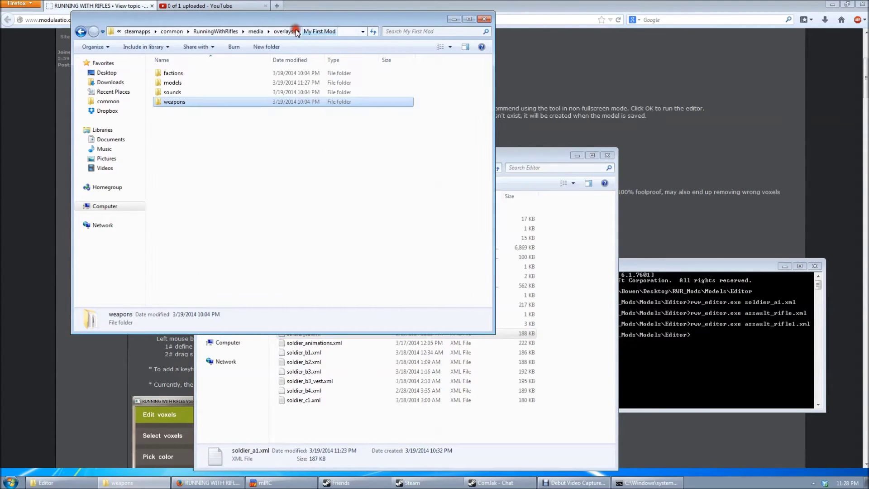
double_click(190, 83)
right_click(284, 156)
click(316, 232)
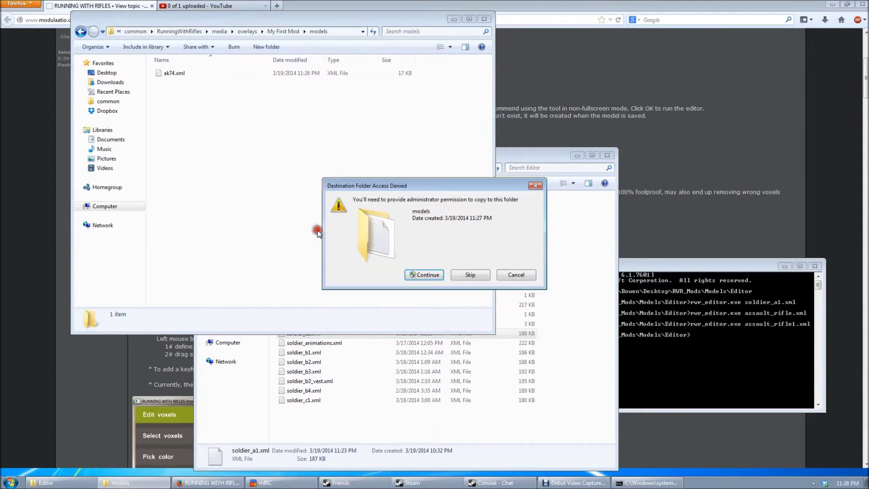
click(412, 274)
click(284, 156)
click(191, 140)
click(199, 82)
click(205, 113)
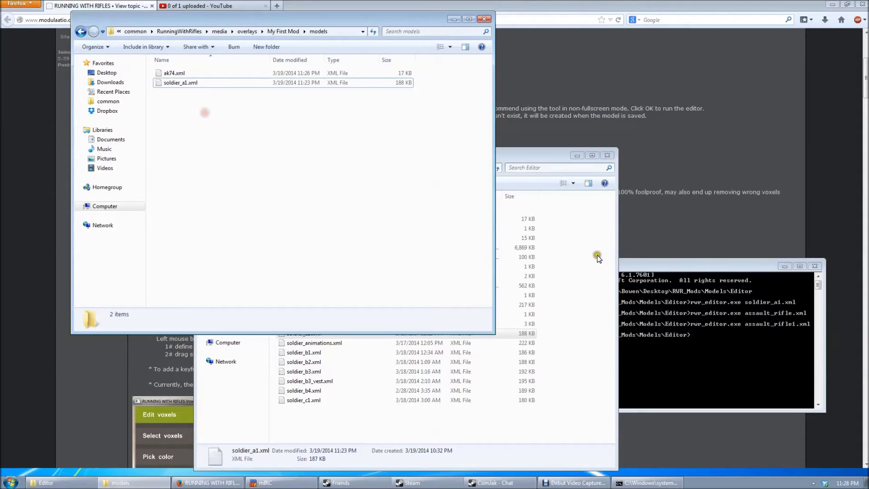
Step: Switch to Steam and try to launch RUNNING WITH RIFLES from the library
click(538, 101)
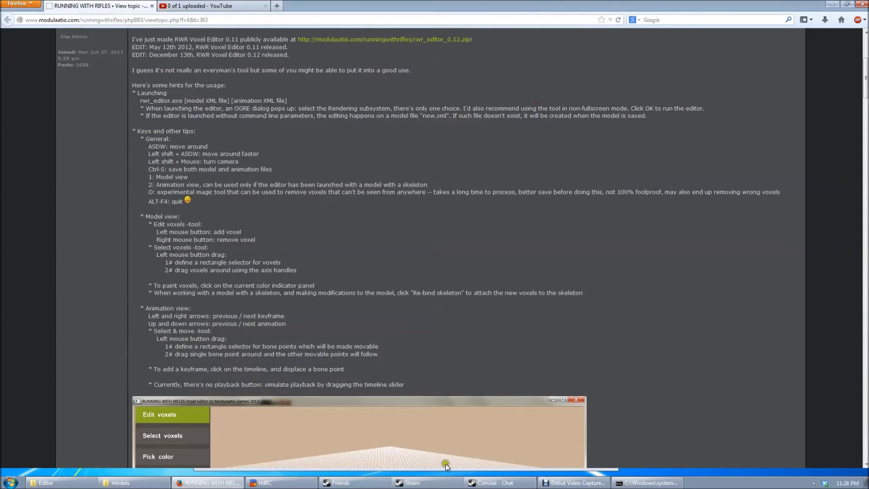
click(410, 483)
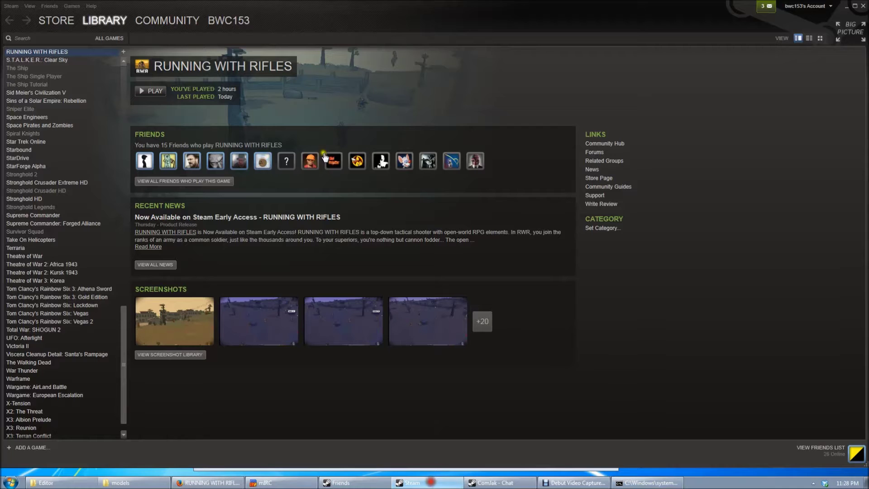
click(154, 91)
click(449, 263)
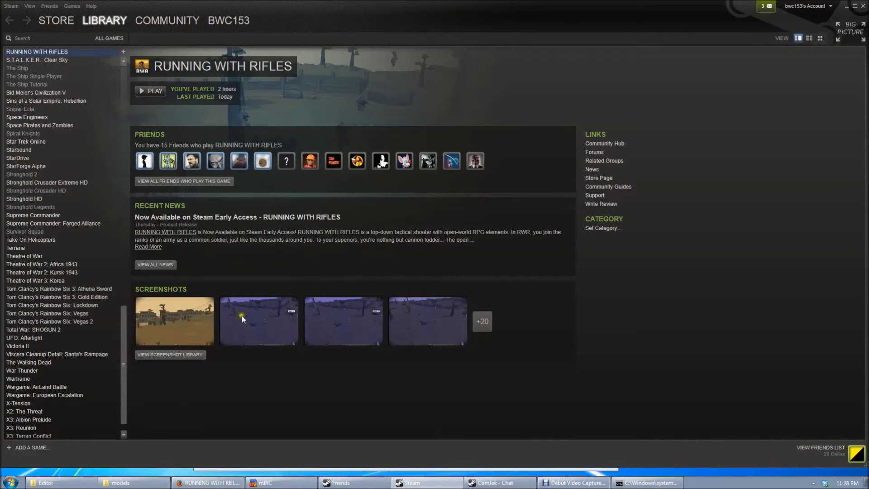
Step: Return to the My First Mod folder in Windows Explorer and open its factions folder
click(85, 482)
click(153, 487)
click(228, 178)
drag(289, 16, 539, 70)
click(557, 86)
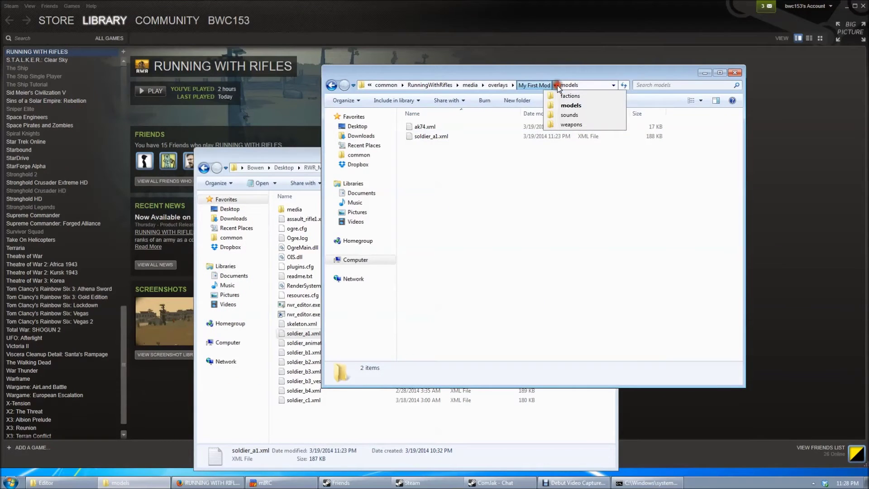
click(541, 85)
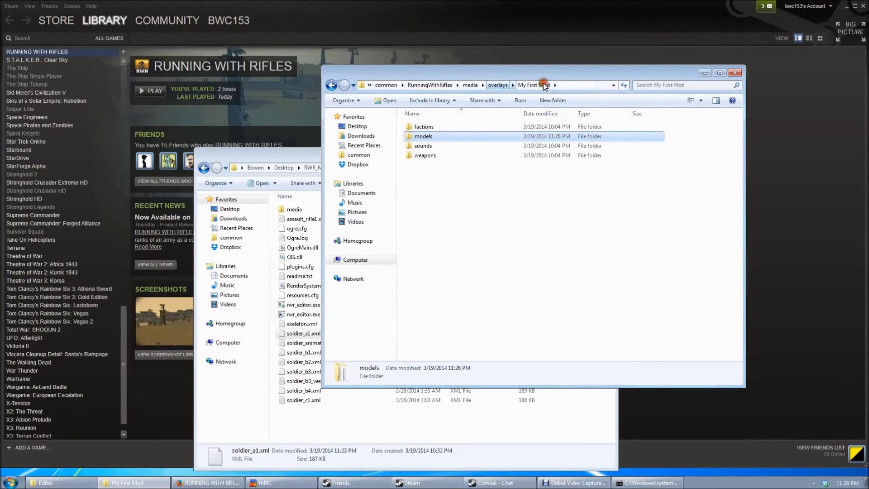
double_click(422, 127)
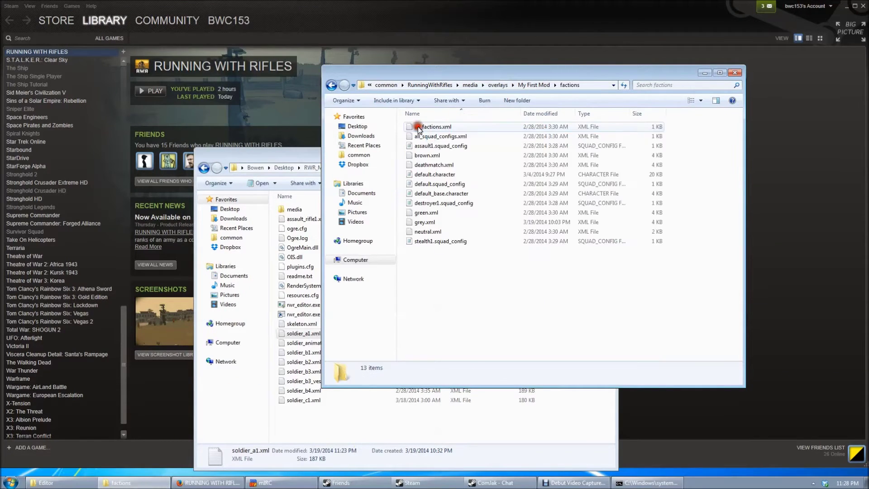
Step: Open green.xml from My First Mod's factions folder for editing and examine its faction definitions
right_click(431, 216)
click(452, 234)
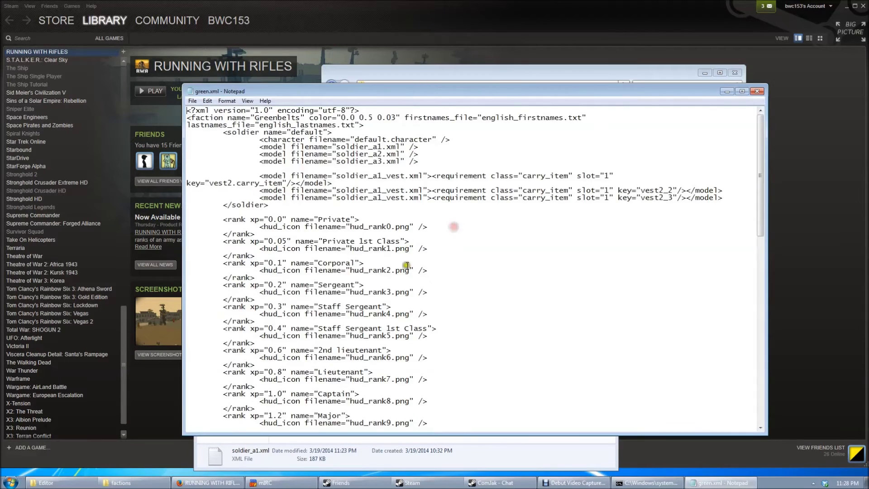
scroll(435, 264, down, 7)
scroll(435, 265, down, 9)
scroll(461, 247, up, 16)
Step: Try to delete the soldier_a2, soldier_a3 and soldier_a1_vest model lines and save green.xml in place, then close it without saving
drag(723, 197, 185, 155)
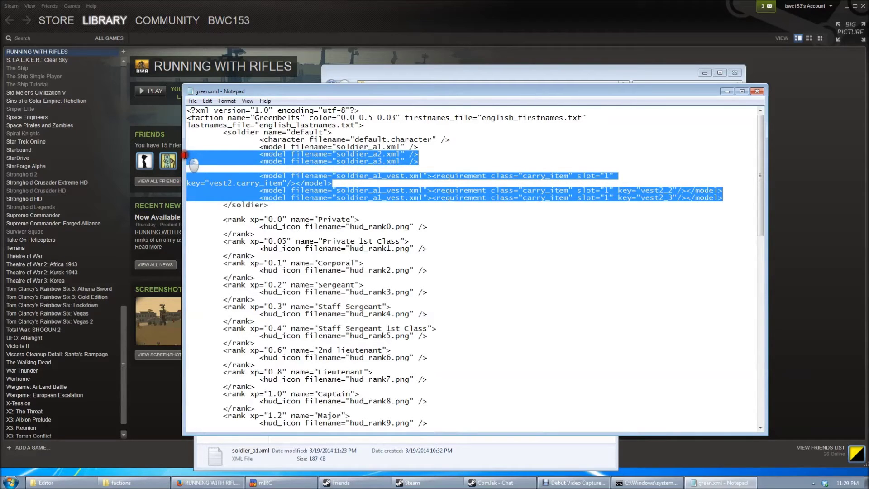
click(457, 160)
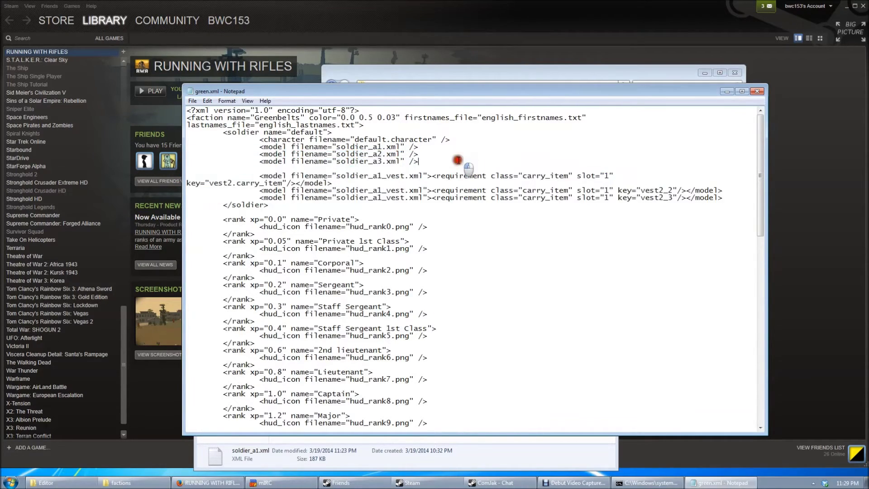
drag(682, 202, 187, 154)
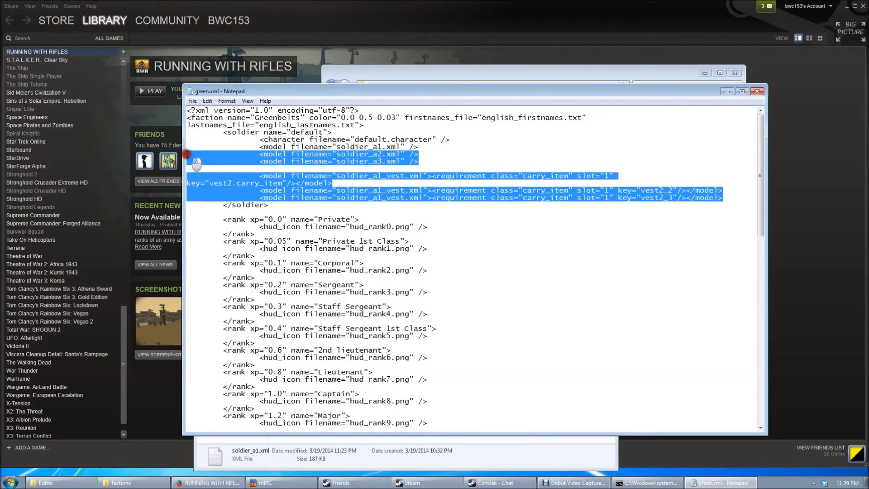
key(Delete)
click(752, 93)
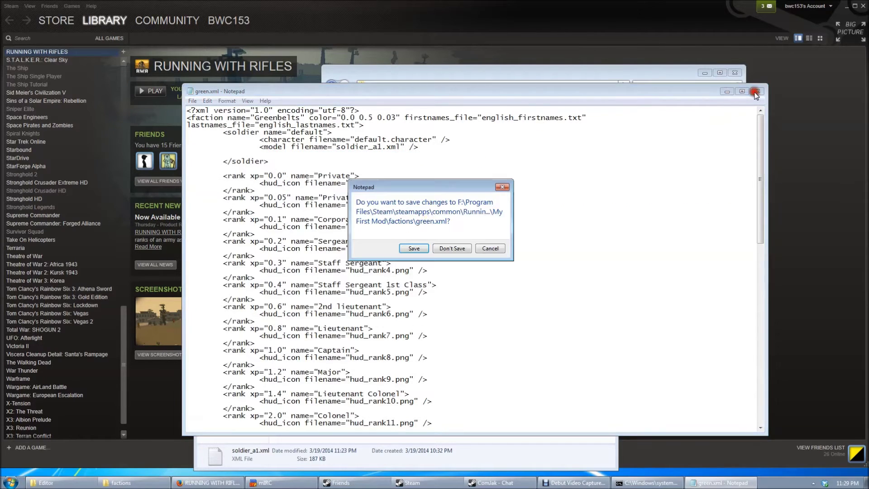
click(416, 248)
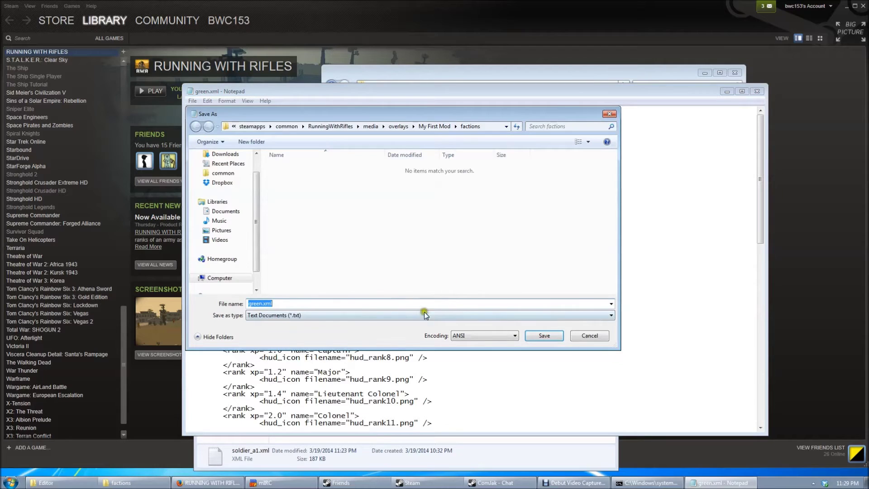
click(600, 340)
click(757, 91)
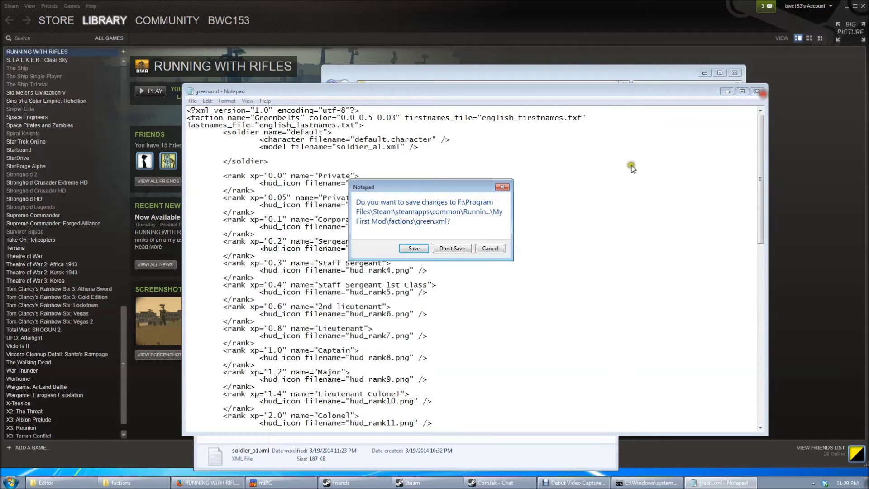
click(451, 249)
Step: Move green.xml from My First Mod's factions folder to the Mods folder inside RWR_Mods on the desktop
right_click(420, 217)
click(418, 214)
right_click(417, 214)
click(439, 326)
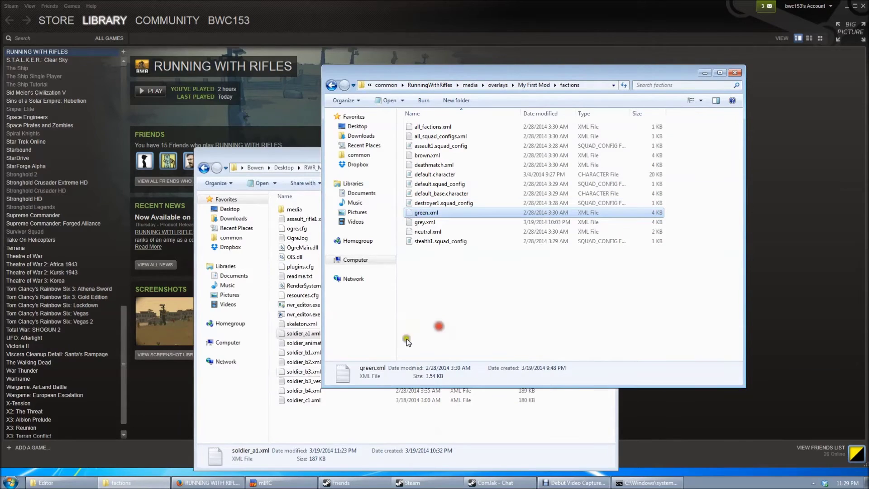
click(66, 485)
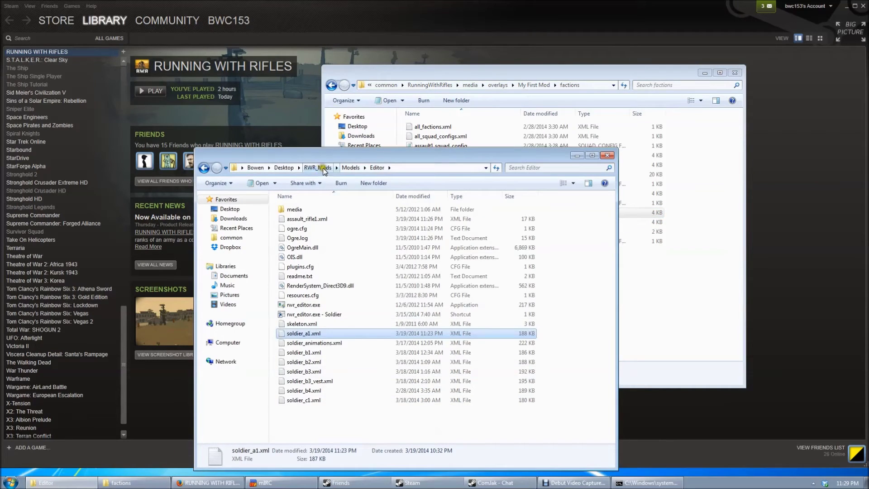
click(313, 168)
double_click(298, 219)
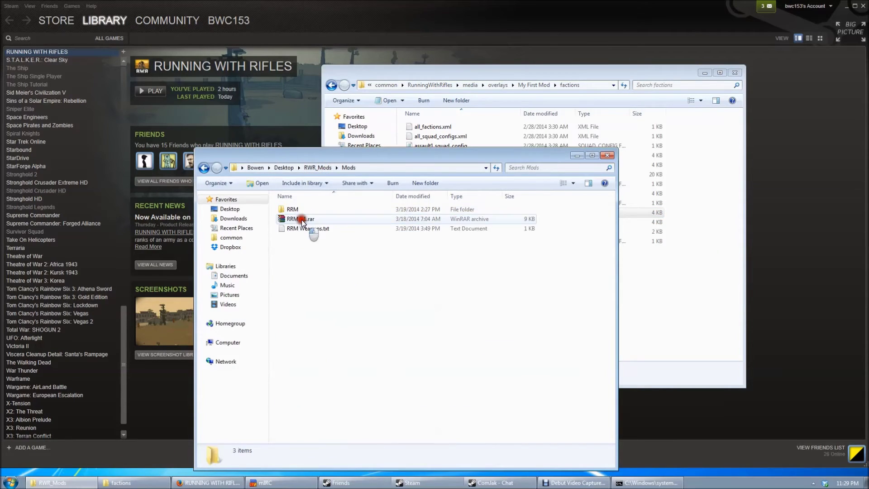
right_click(319, 315)
click(329, 239)
click(433, 275)
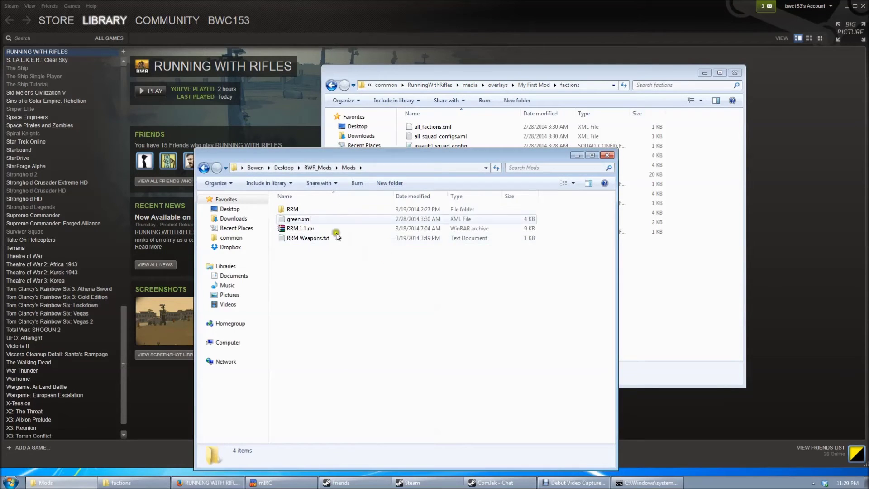
Step: Delete the soldier_a2.xml and soldier_a3.xml model lines from the relocated green.xml and save the file
double_click(299, 219)
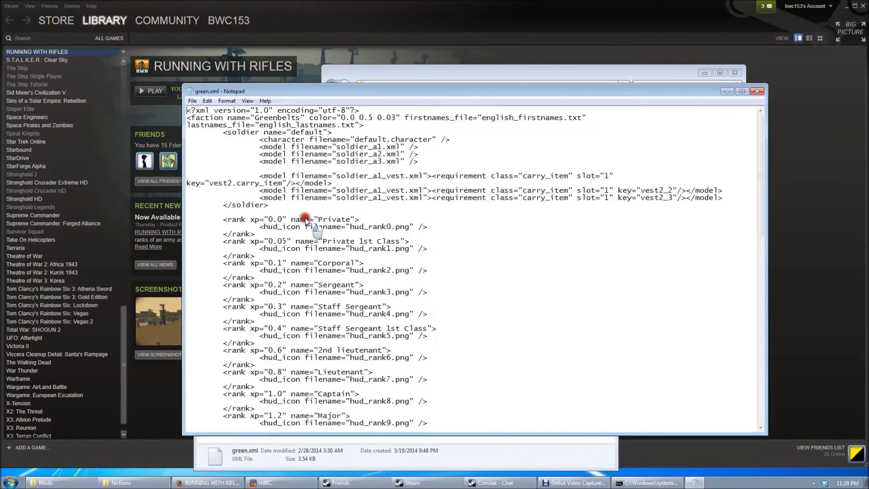
drag(427, 159, 423, 147)
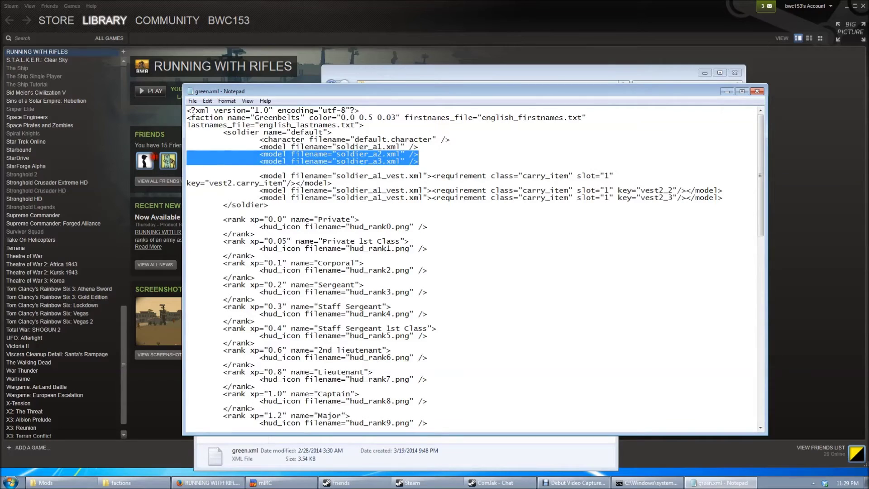
key(Delete)
click(756, 92)
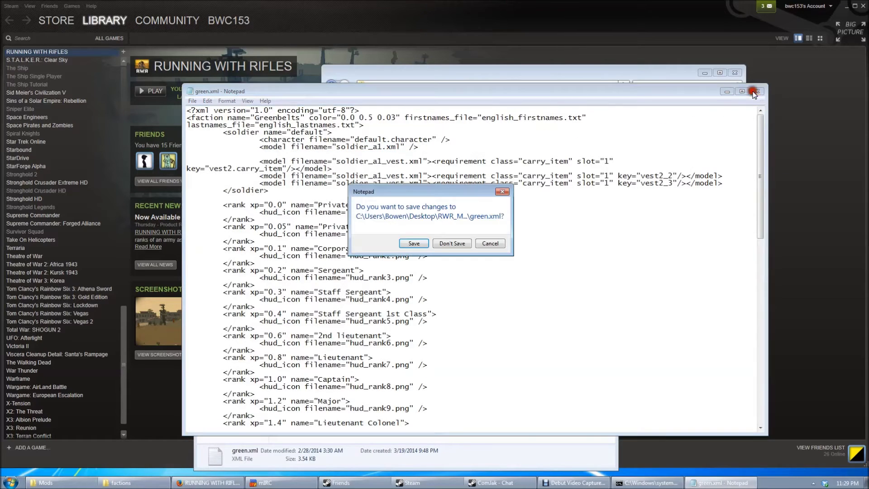
click(428, 243)
Step: Move the edited green.xml back into My First Mod's factions folder
right_click(294, 219)
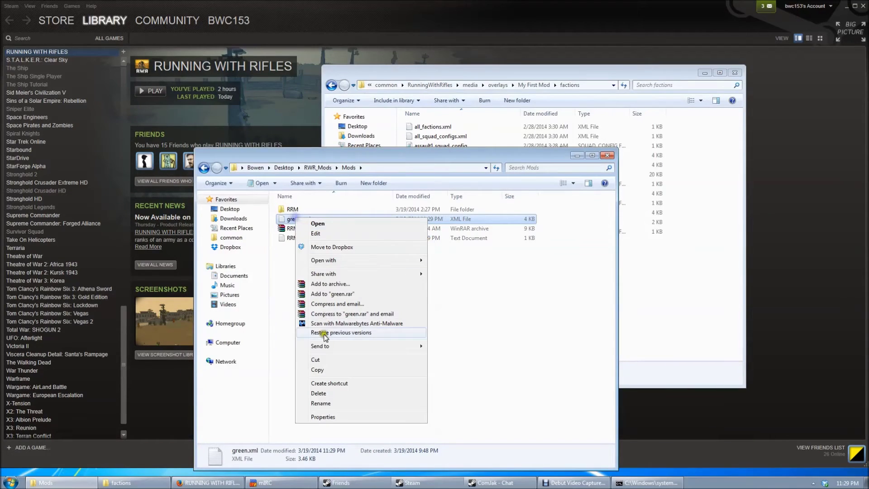
click(321, 365)
click(713, 297)
right_click(469, 263)
click(492, 337)
click(431, 279)
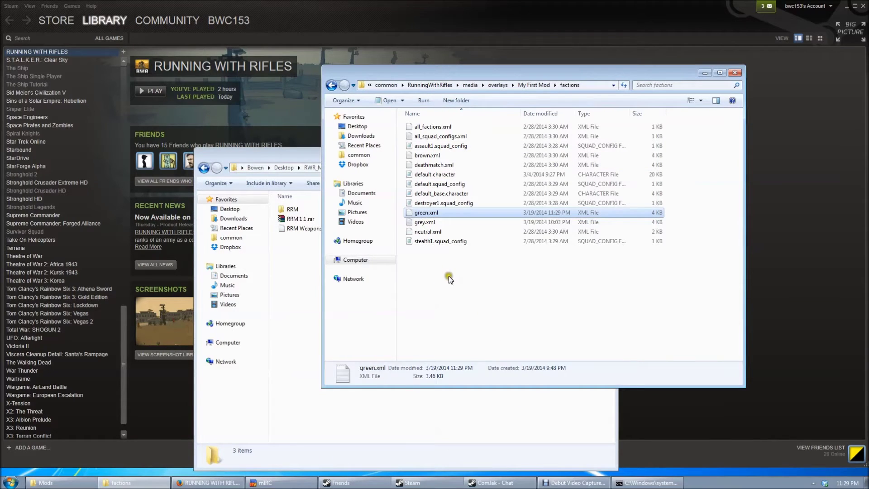
Step: Switch to Steam and launch RUNNING WITH RIFLES from the library
click(434, 401)
click(702, 446)
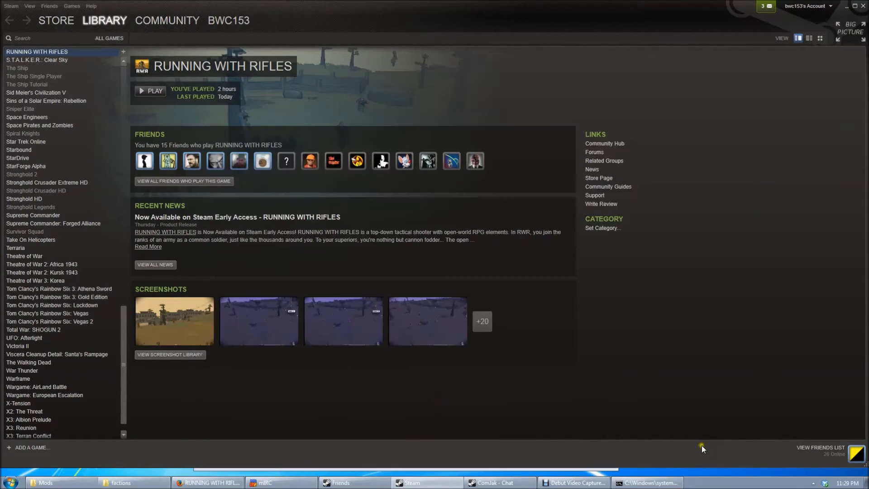
click(154, 93)
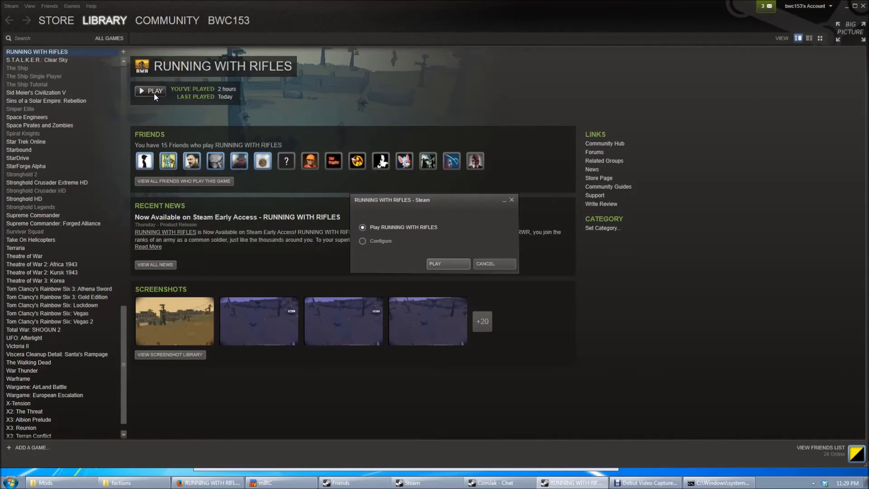
click(458, 265)
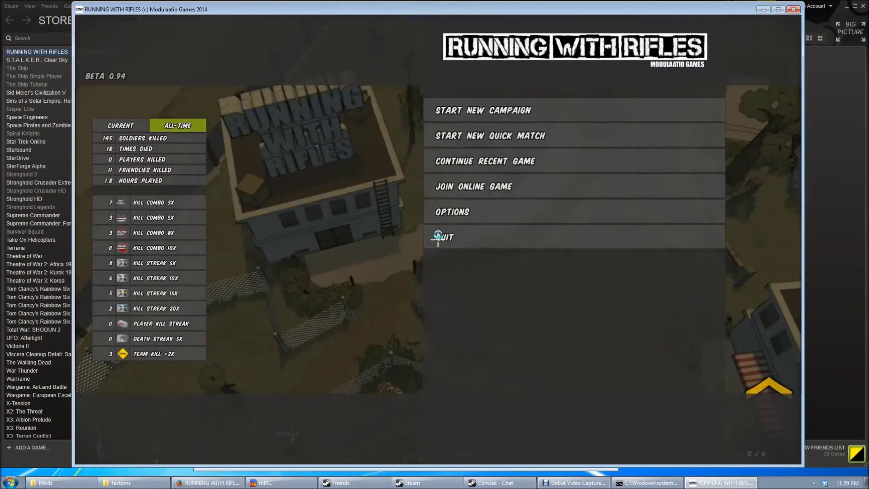
Step: Set up a new quick match on the Keepsake Bay map, visiting the mod setup, and load its resources
click(501, 135)
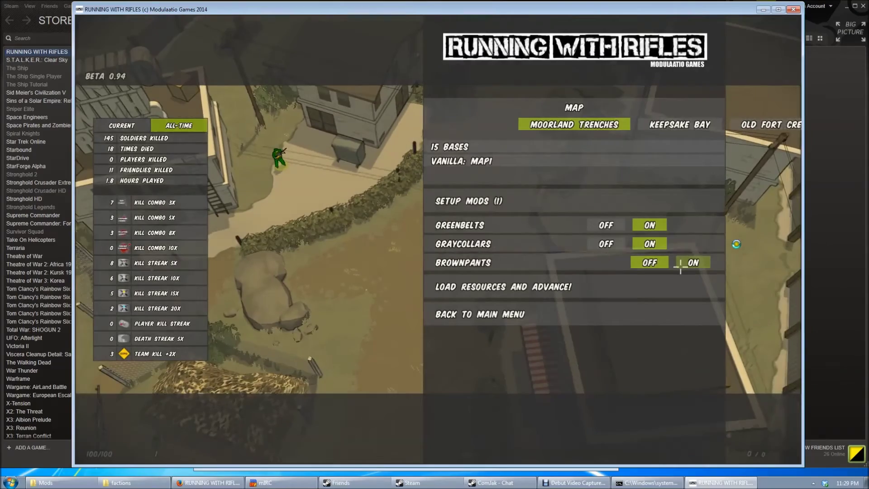
click(679, 124)
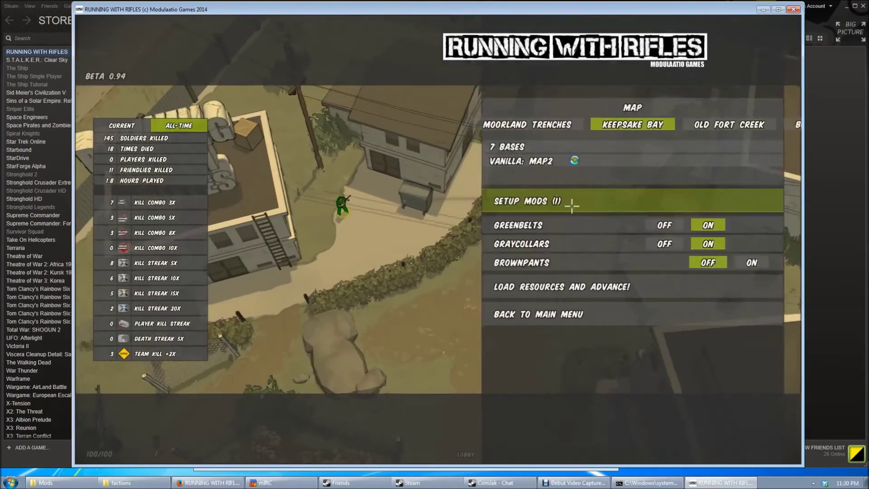
click(573, 201)
click(598, 171)
click(566, 290)
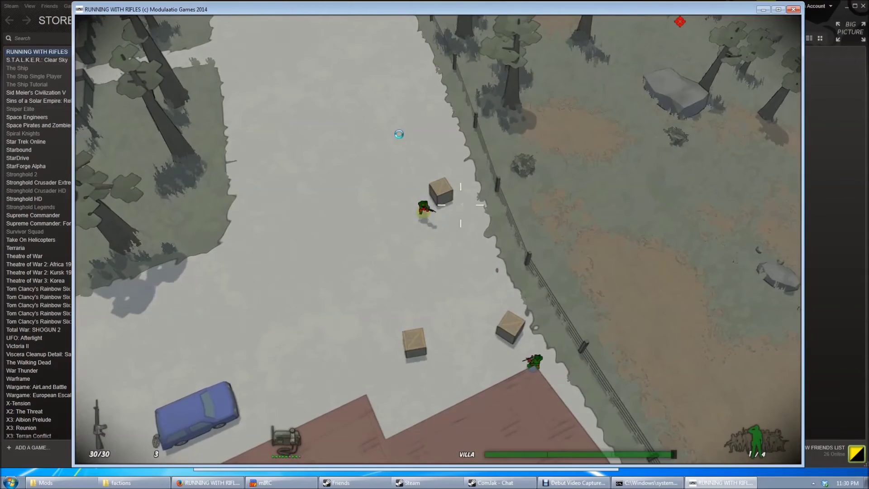
Step: Return to the match settings, choose the Graycollars faction and start the match
key(Escape)
click(514, 109)
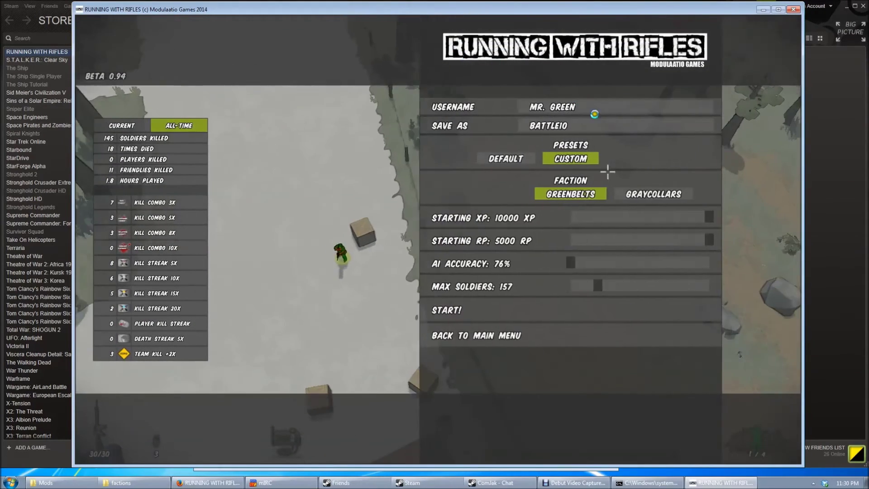
click(642, 194)
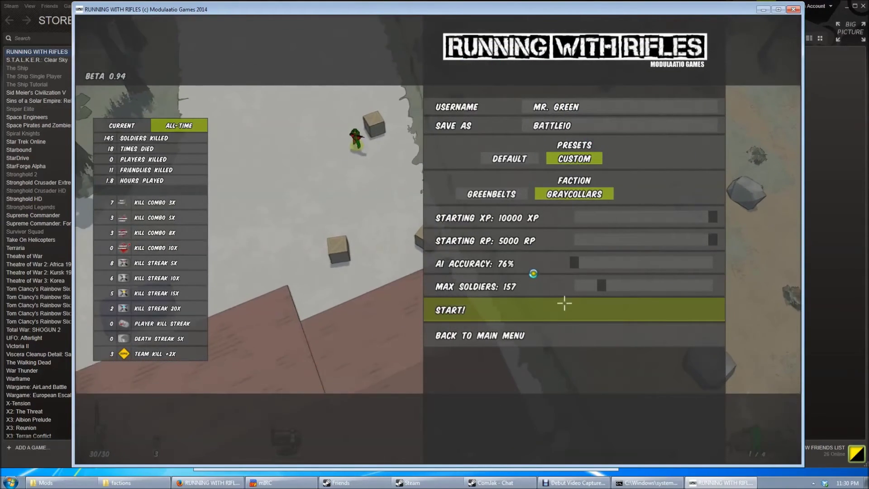
click(561, 304)
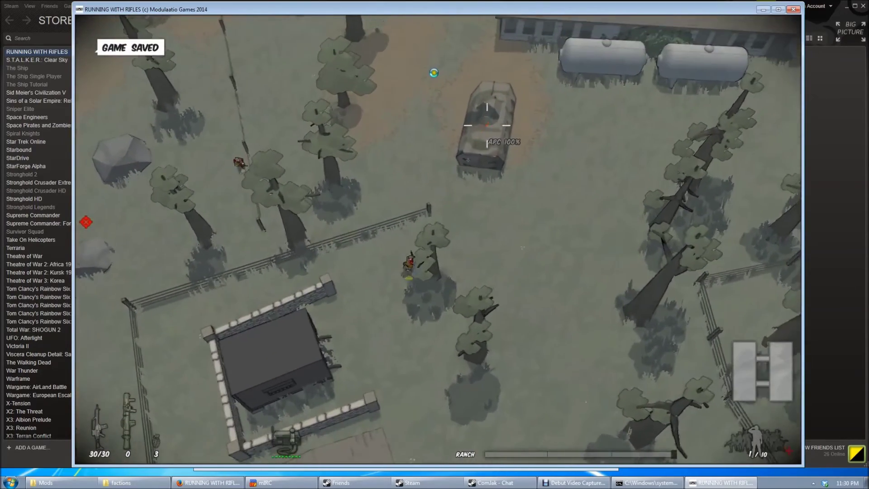
Step: Check the battle map and walk the soldier from the Ranch woods past the gas tanks toward the truck
key(m)
key(m)
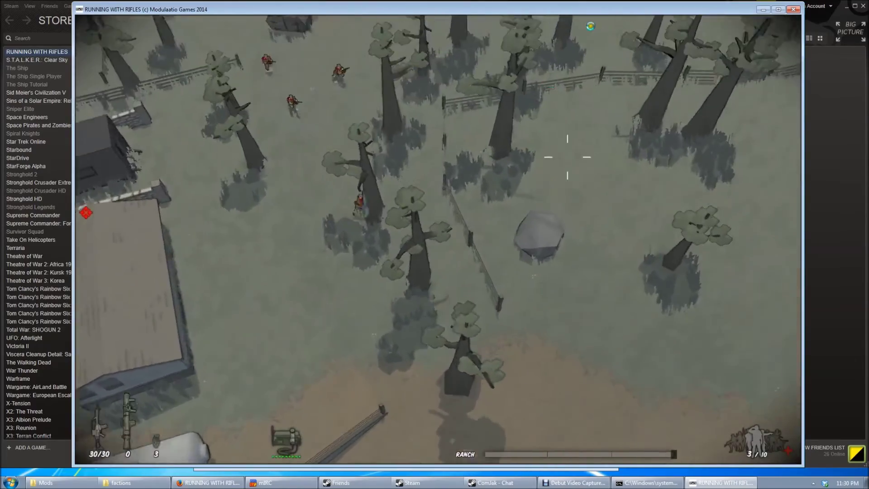
key(w)
key(d)
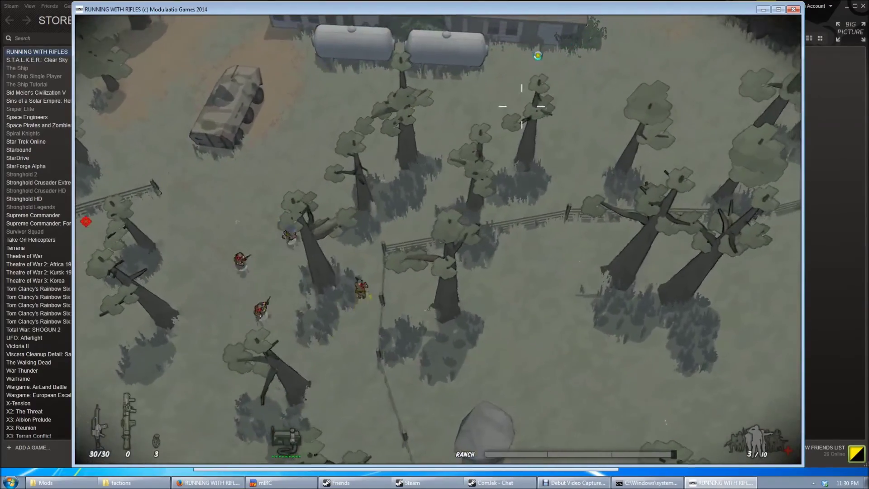
key(w)
key(d)
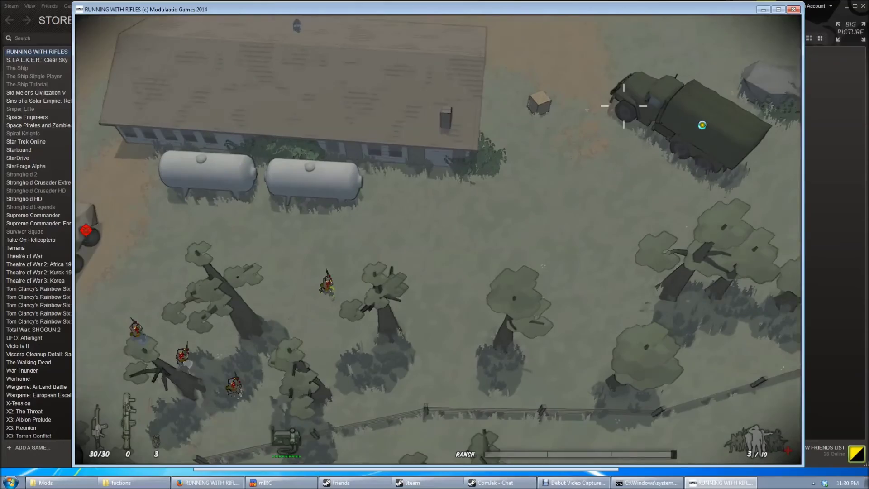
key(w)
key(d)
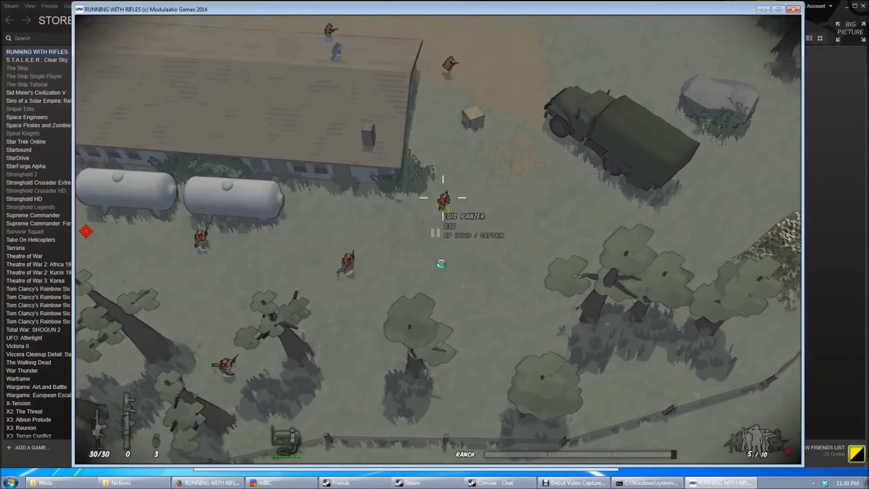
key(w)
key(d)
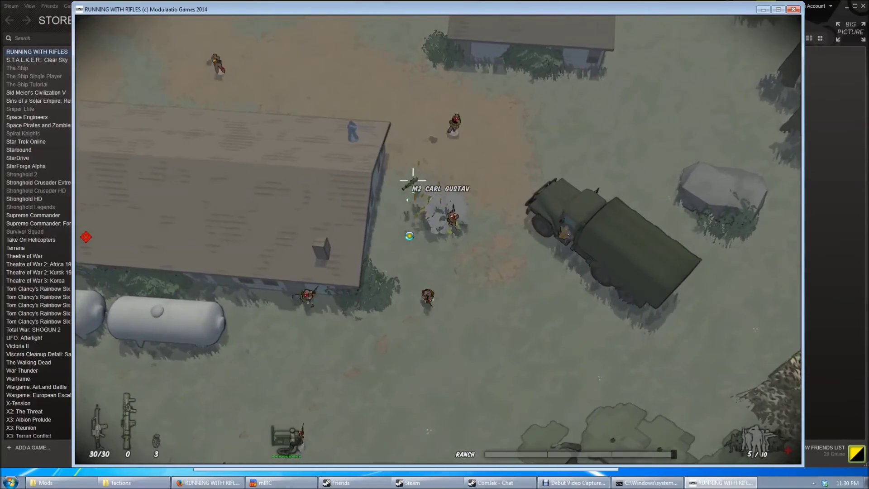
Step: Pick up the AK74 lying beside the long building and test-fire it
key(w)
key(a)
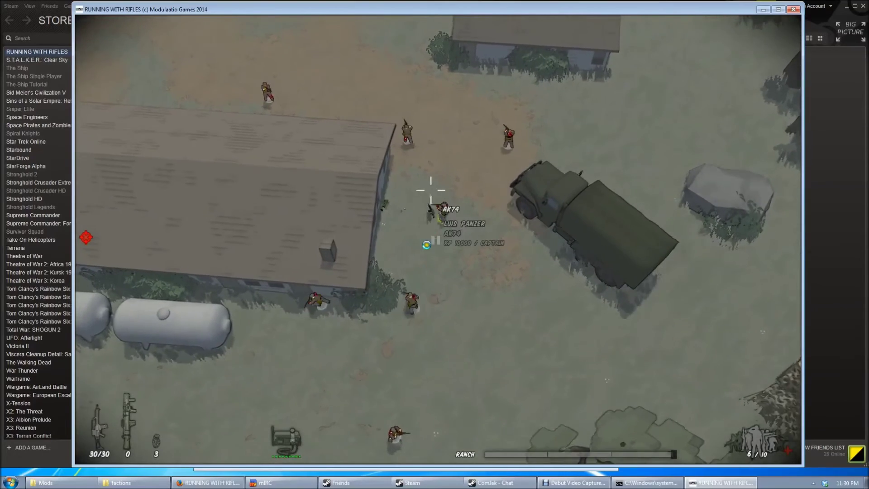
key(f)
key(d)
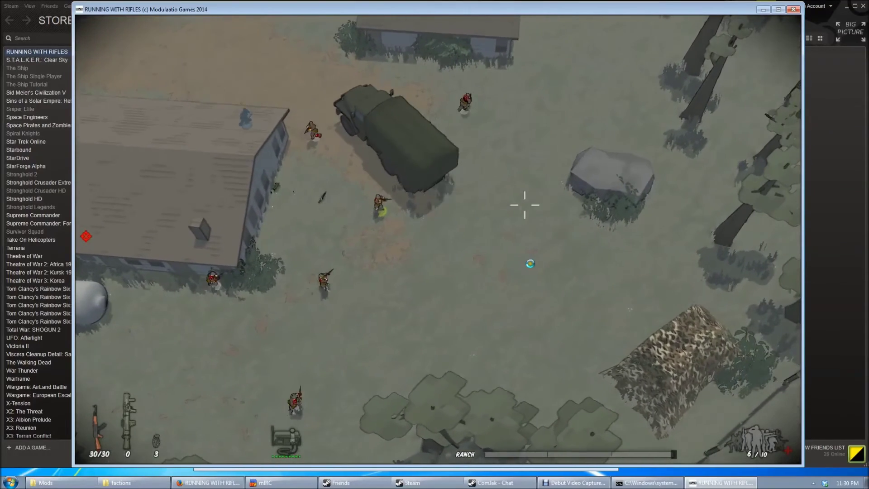
click(524, 205)
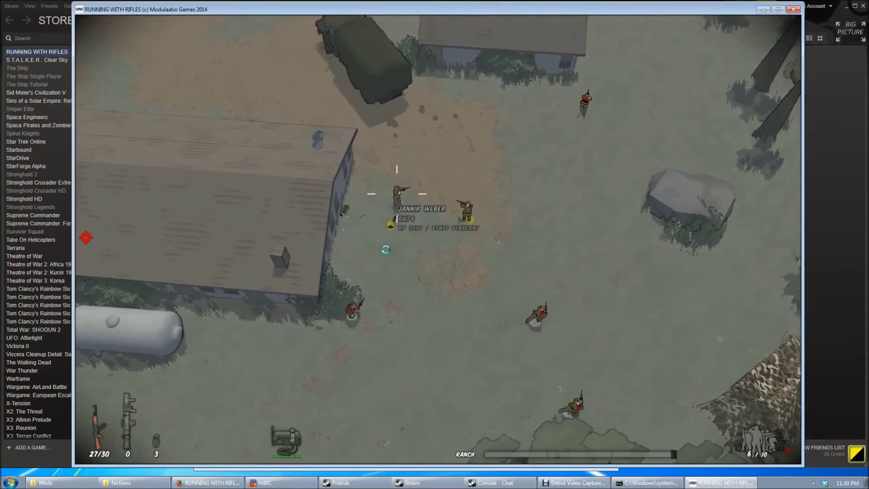
Step: Walk the soldier up to the truck beside the low stone wall
key(w)
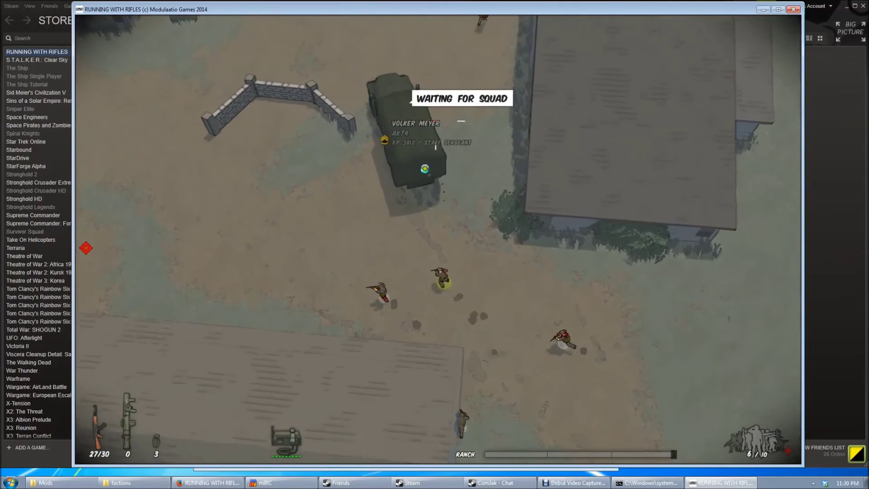
key(w)
key(a)
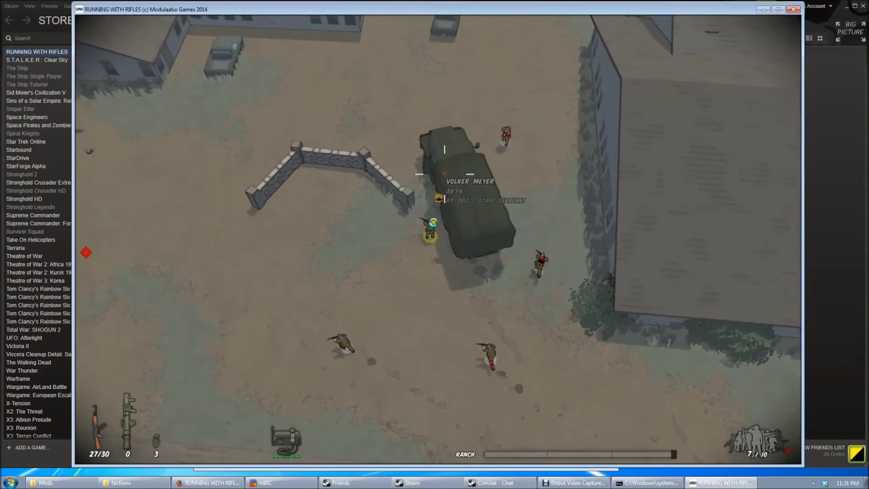
Step: Board the truck beside the low stone wall and drive it across the Ranch yard toward the parked pickup
key(w)
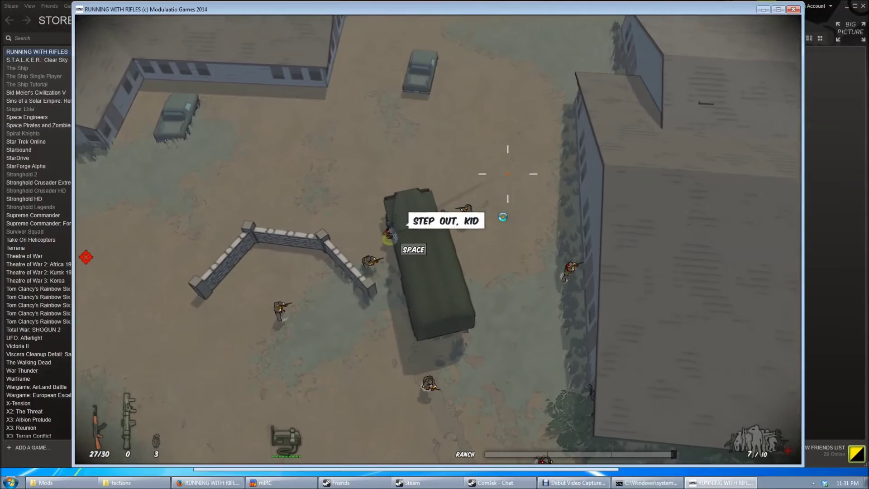
key(space)
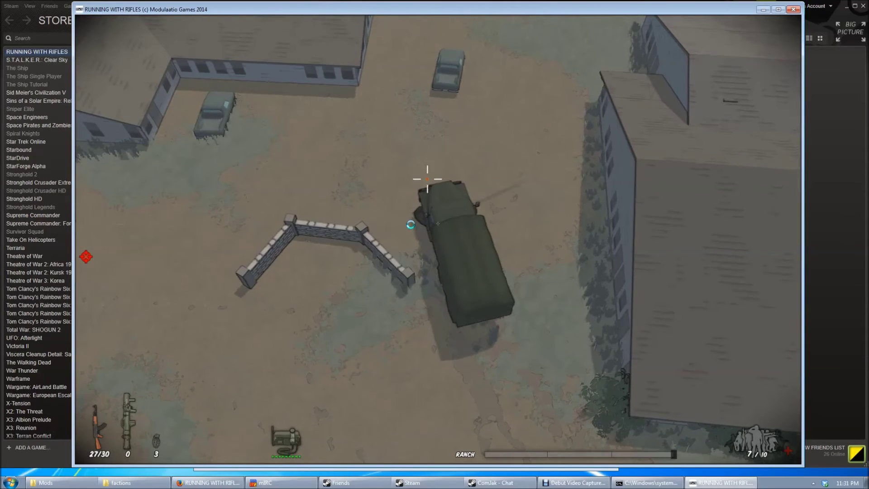
key(m)
key(m)
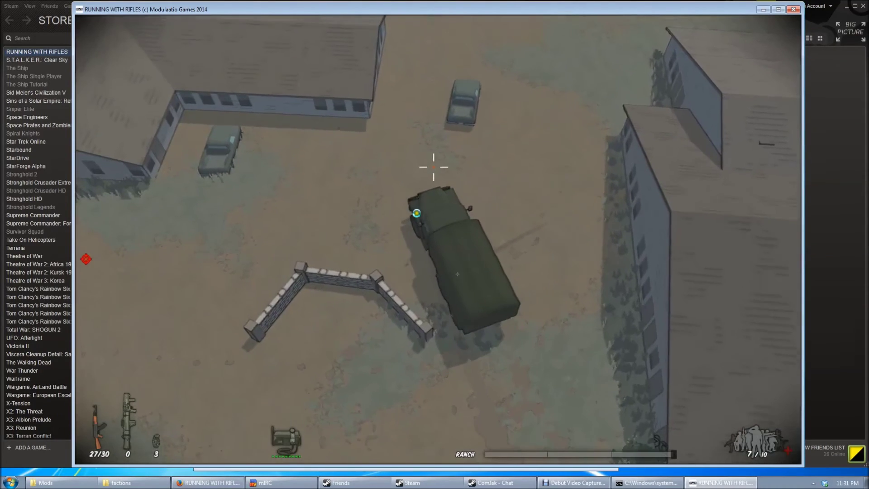
key(w)
key(d)
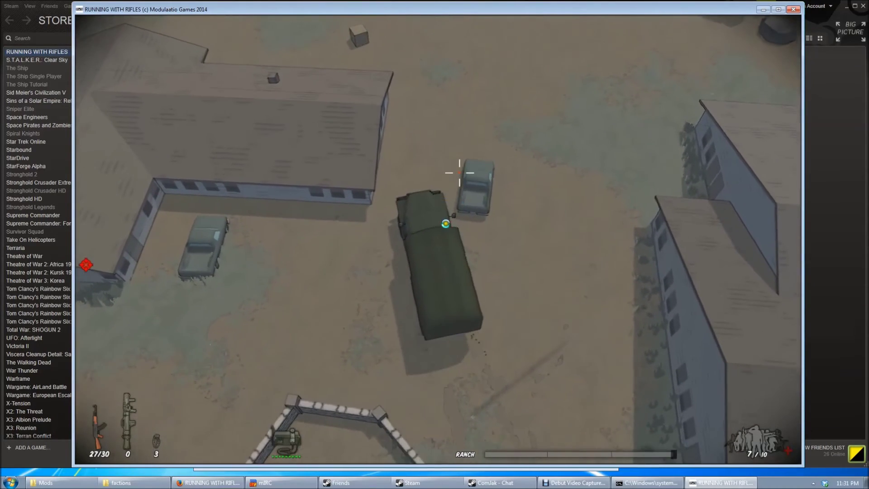
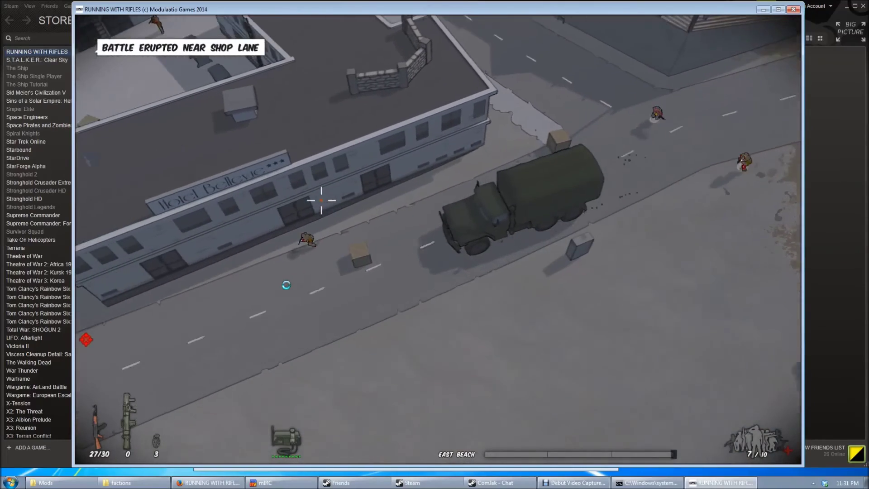
Step: Reverse the truck on the East Beach sand and steer it back toward the road
key(d)
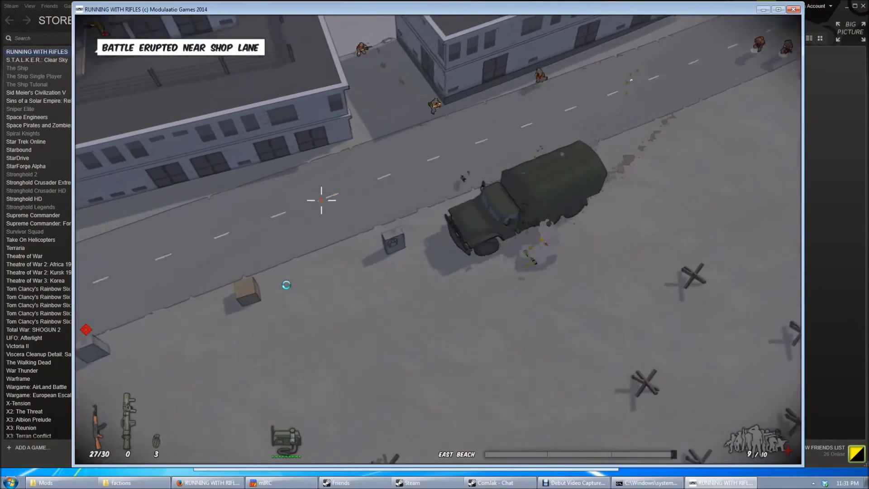
key(s)
key(s)
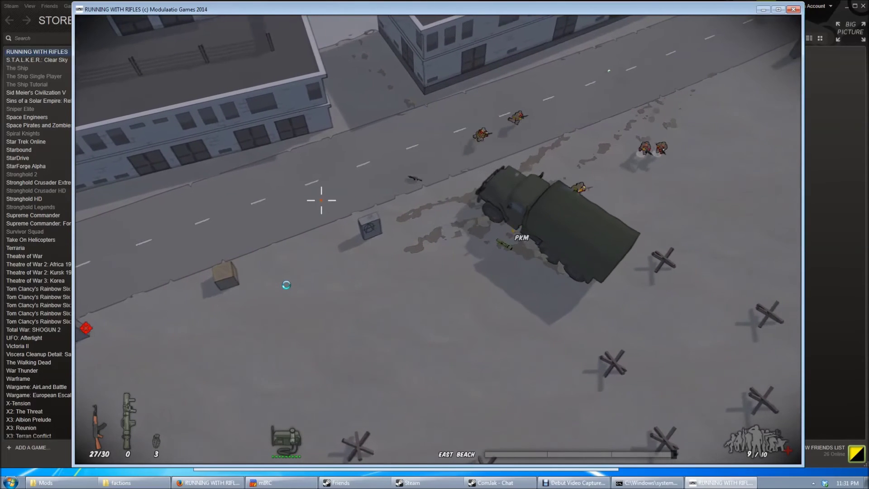
key(w)
key(a)
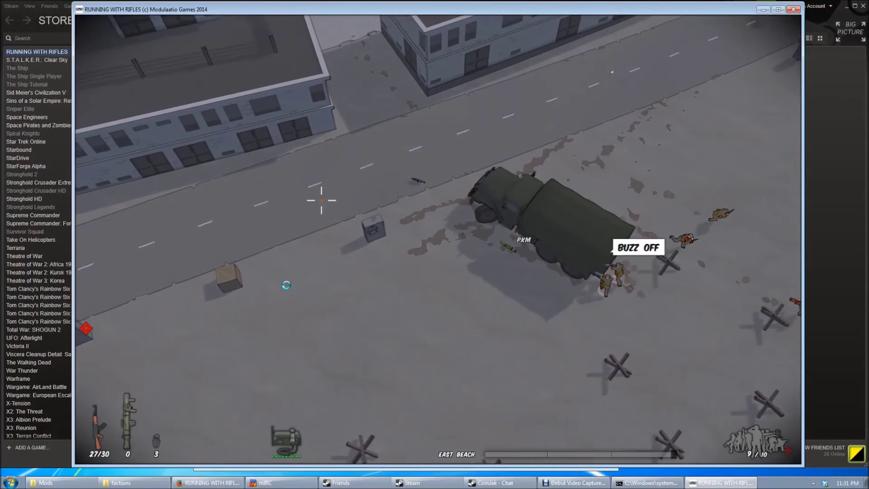
key(w)
key(a)
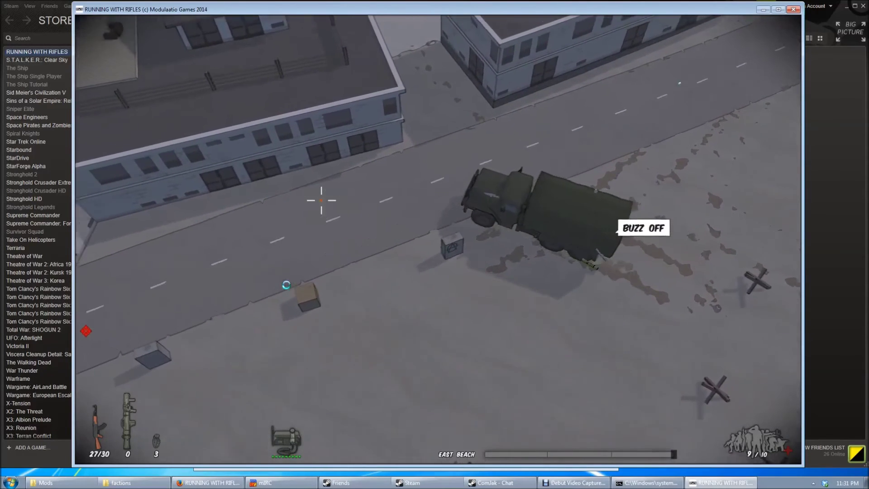
Step: Drive the truck along the East Beach road and the walled promenade through the Eastern District
key(w)
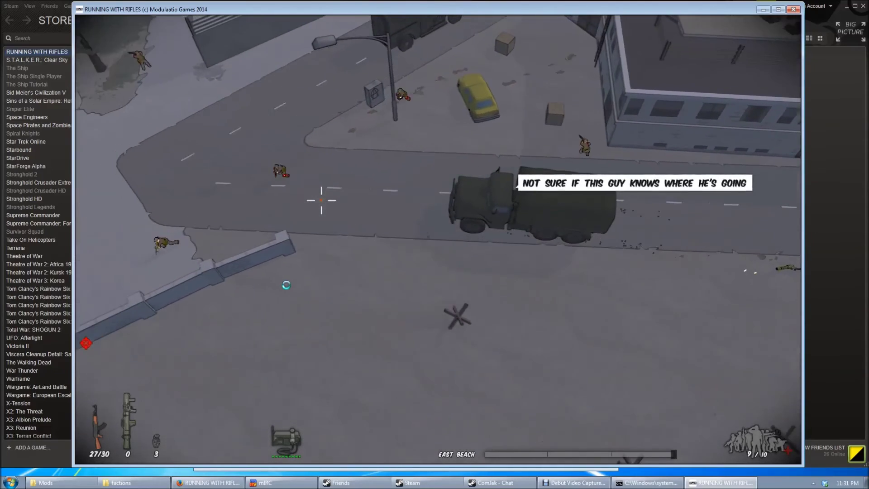
key(w)
key(a)
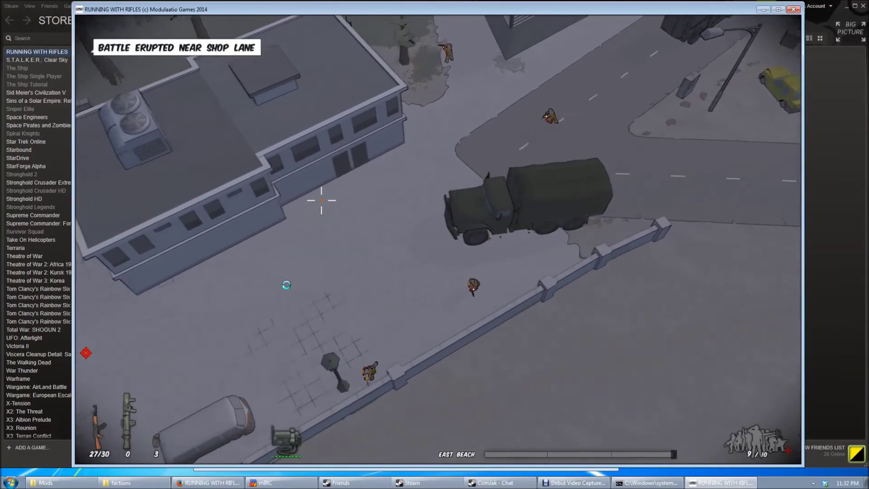
key(w)
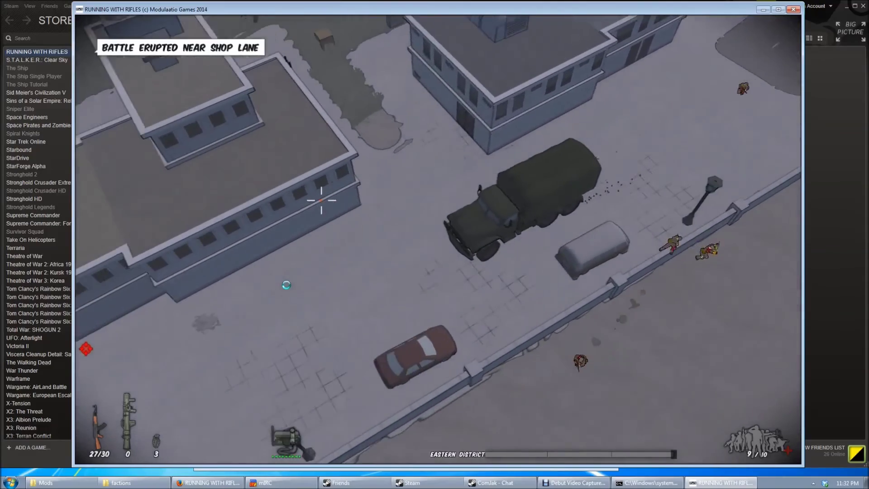
key(w)
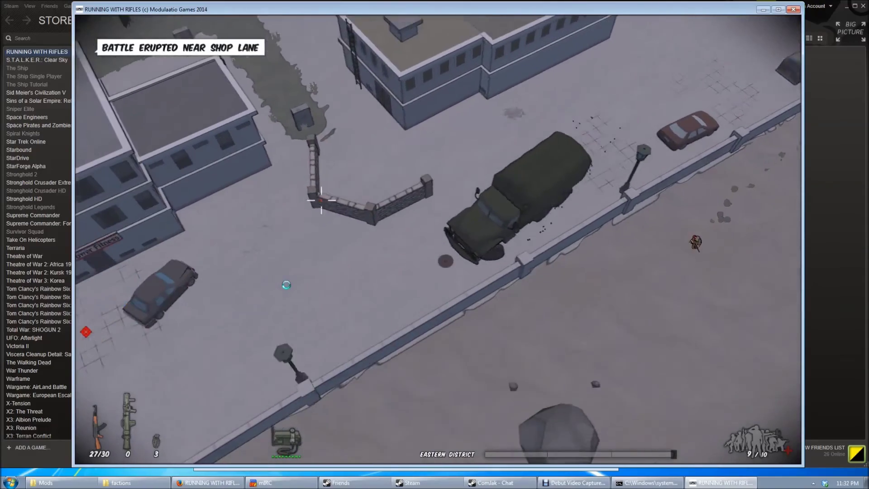
key(w)
key(a)
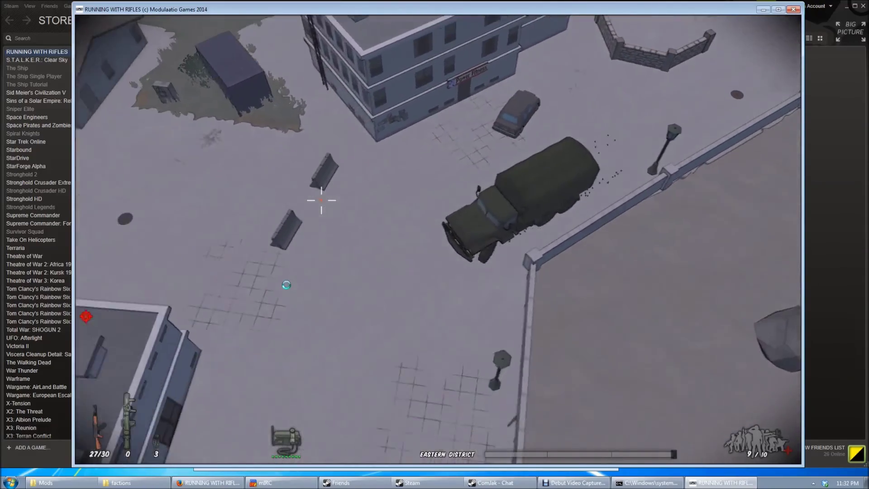
Step: Continue driving the truck along the Eastern District waterfront past the pharmacy and into the Docks
key(w)
key(a)
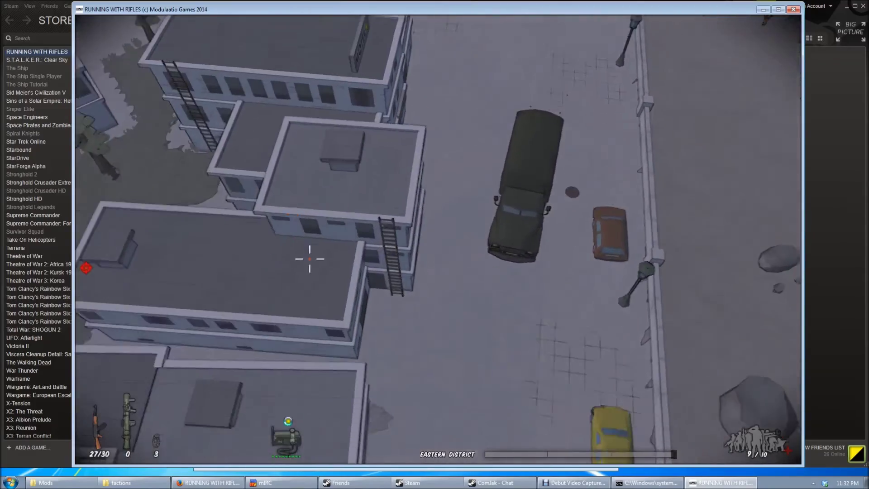
key(w)
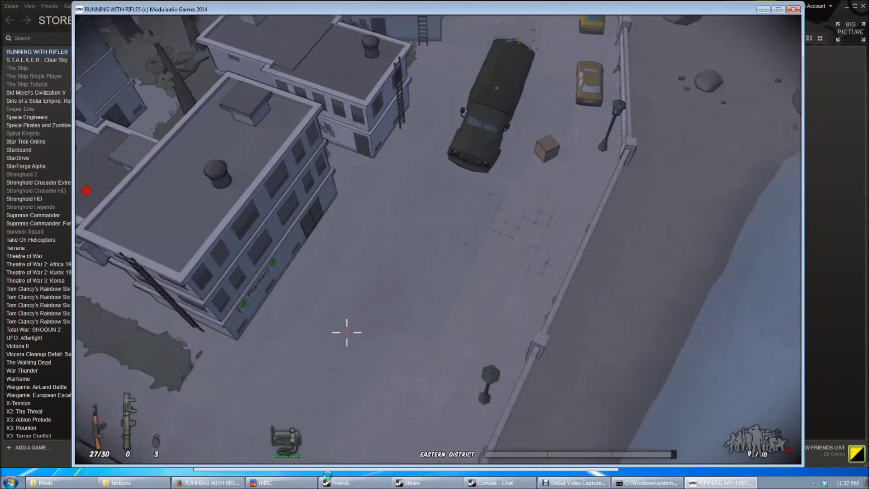
key(s)
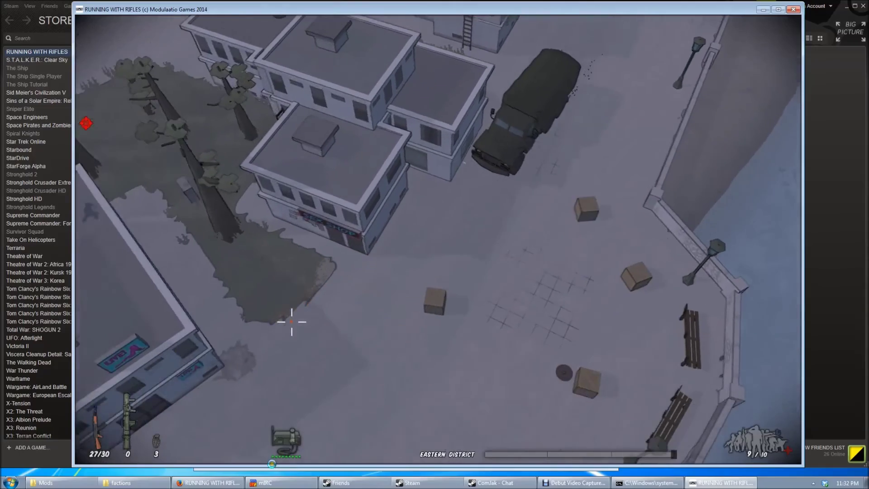
key(w)
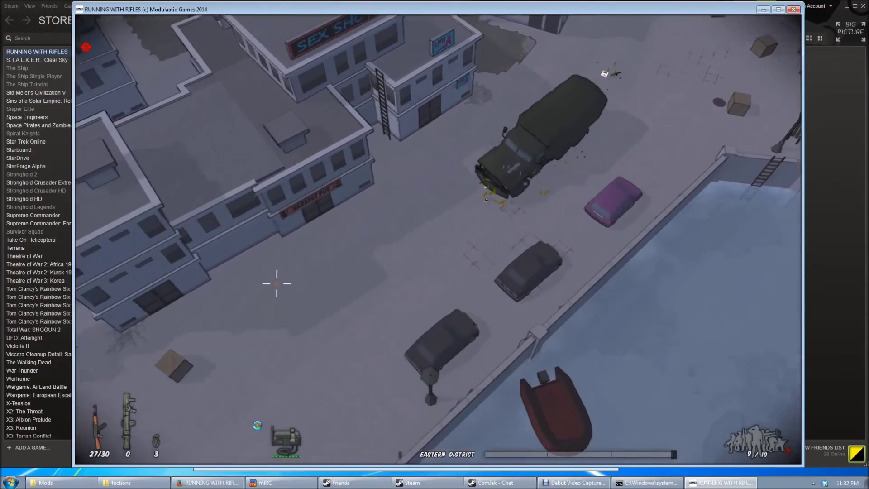
key(w)
key(d)
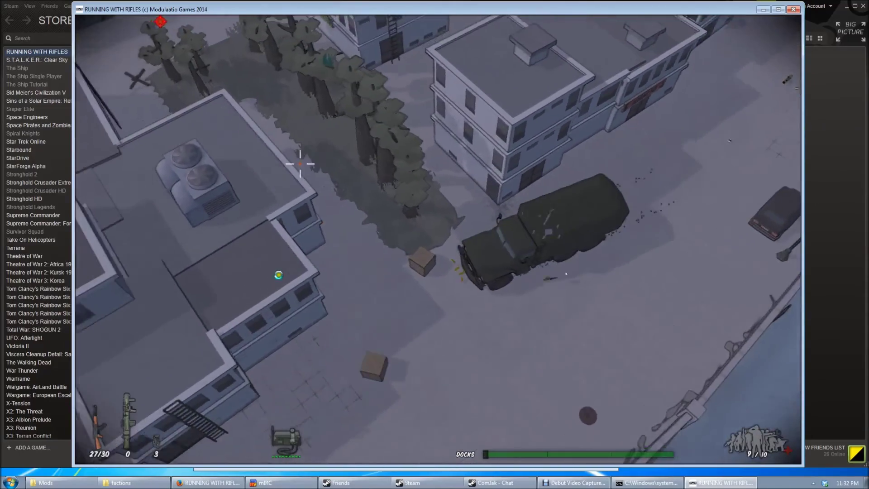
key(w)
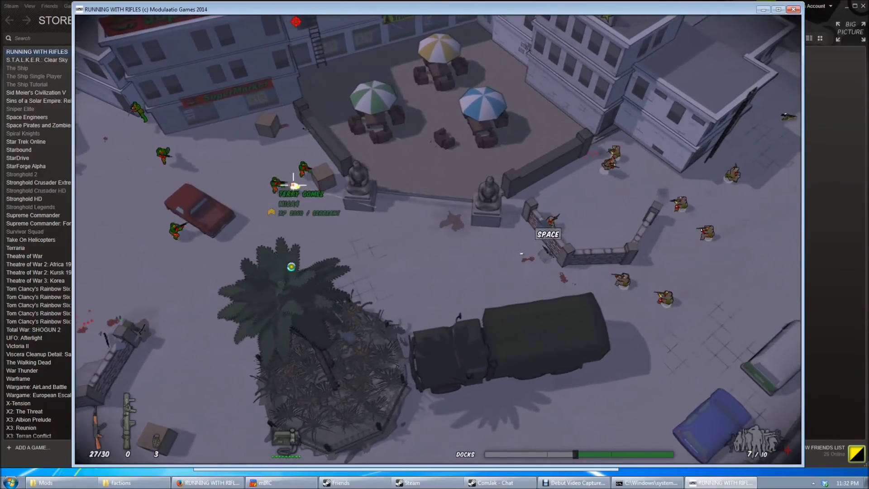
Step: Attack the green soldiers outside the supermarket with the AK74 and a grenade, and reload the rifle
click(294, 184)
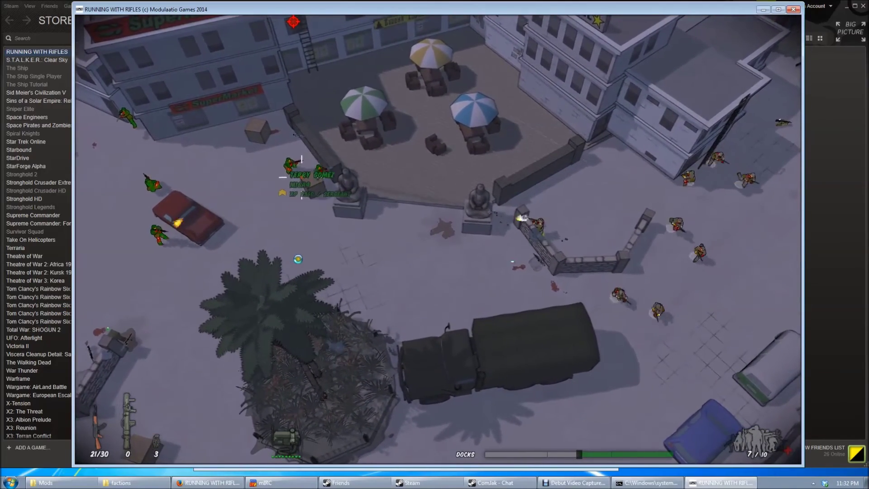
click(300, 178)
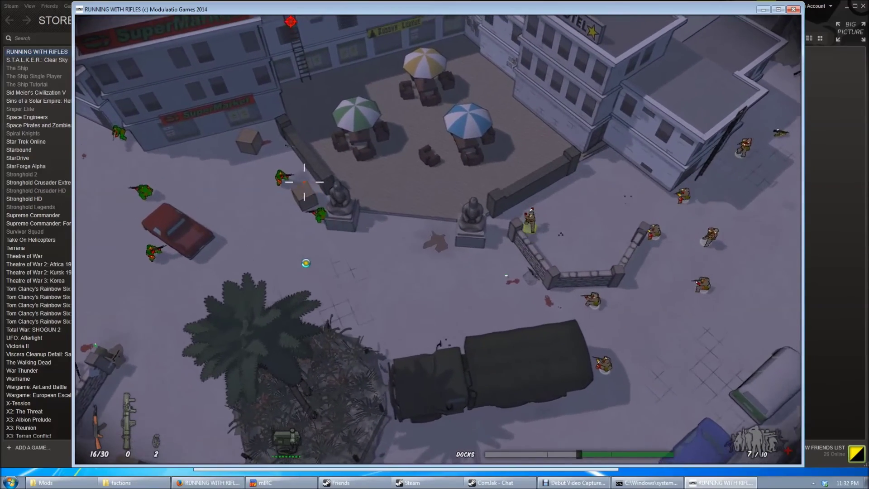
right_click(368, 183)
key(r)
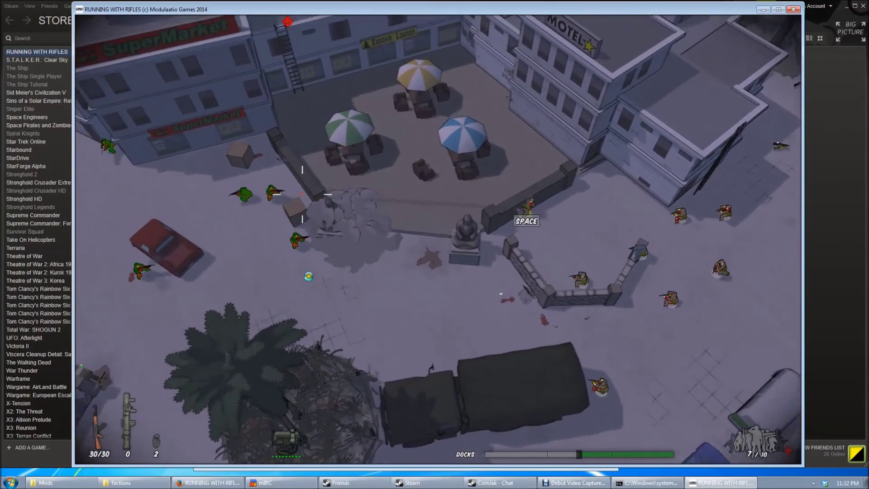
key(s)
key(r)
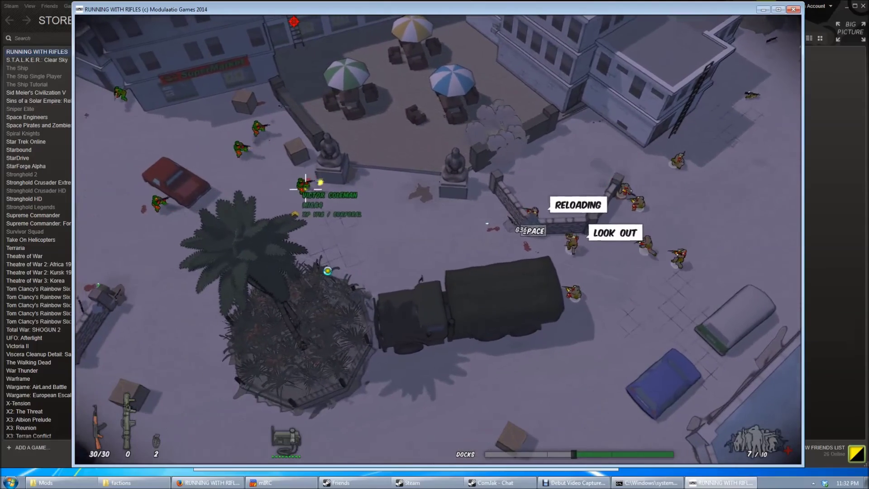
Step: Shoot at the green soldiers near the palm tree while advancing from the stone barricade to the statue
click(306, 190)
key(w)
key(a)
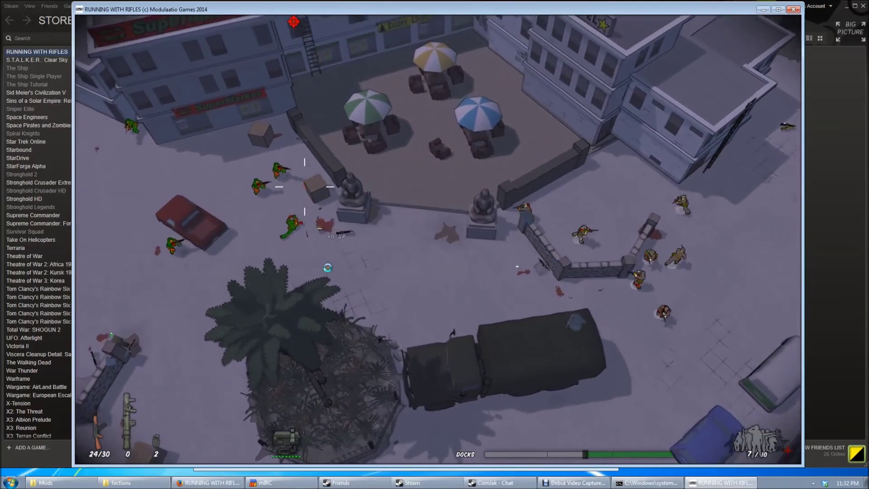
key(s)
key(a)
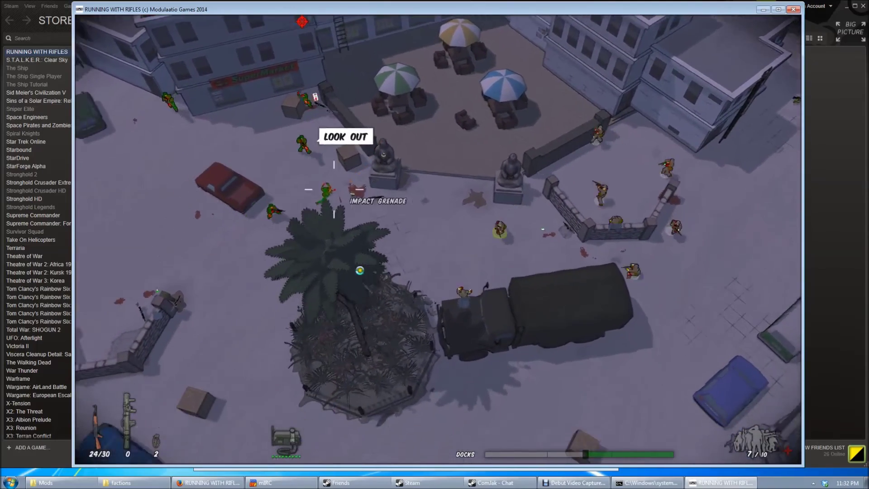
click(326, 187)
click(326, 184)
key(a)
key(w)
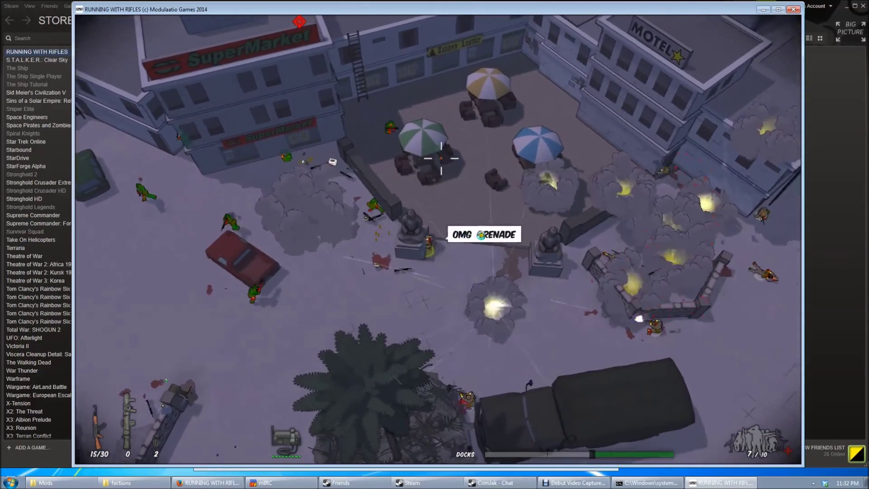
Step: Fire from beside the statue at the green soldiers near the umbrella tables while moving around for cover
click(409, 149)
click(401, 145)
click(399, 142)
click(400, 146)
key(s)
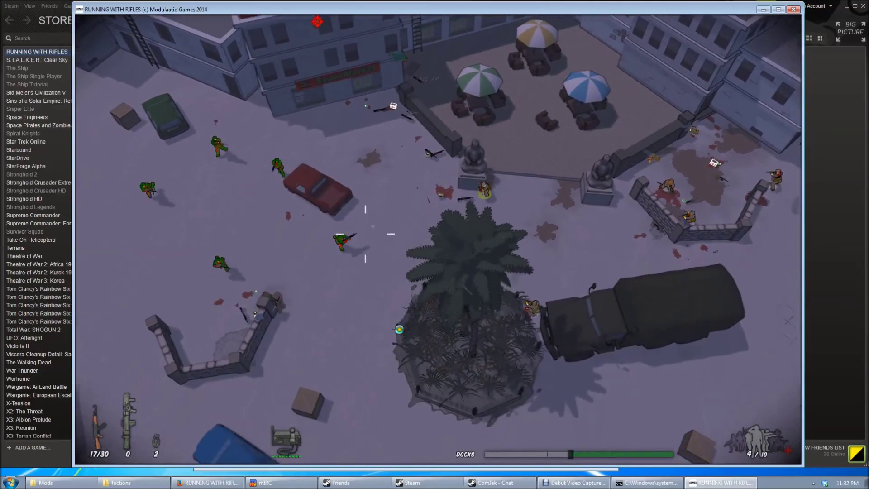
key(d)
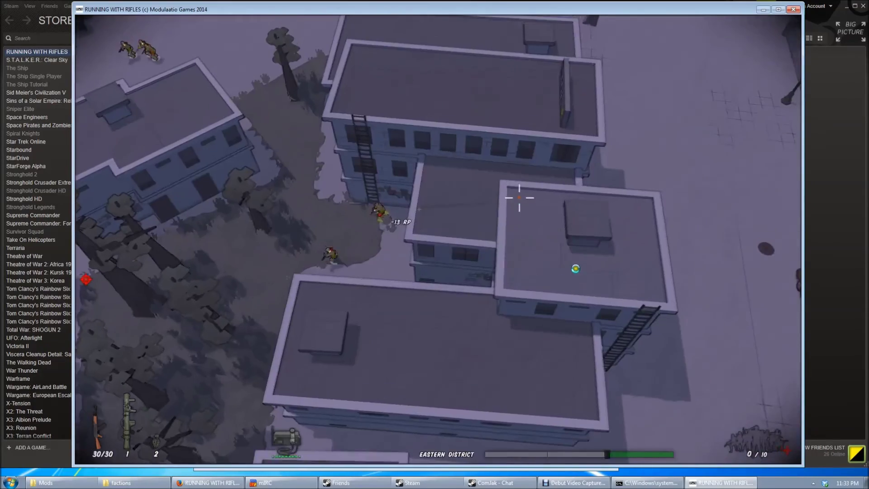
Step: Walk the soldier through the trees behind the Eastern District motel and switch to Debut Video Capture Software
key(a)
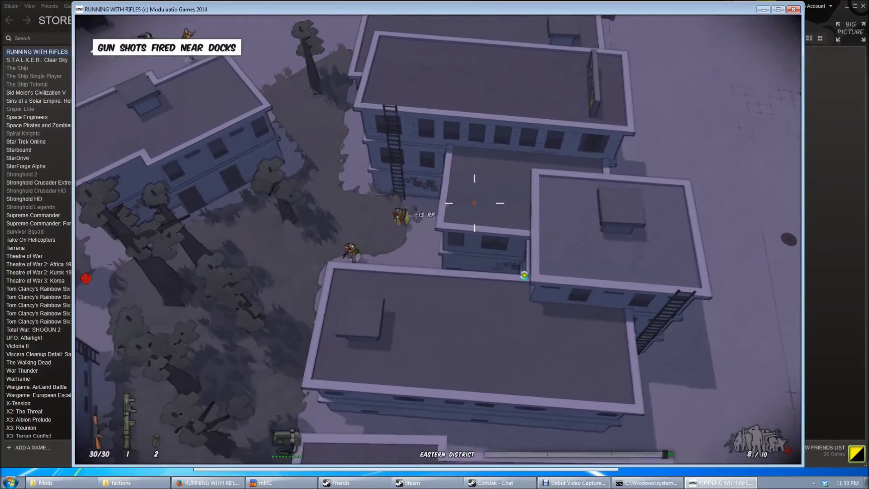
key(s)
key(w)
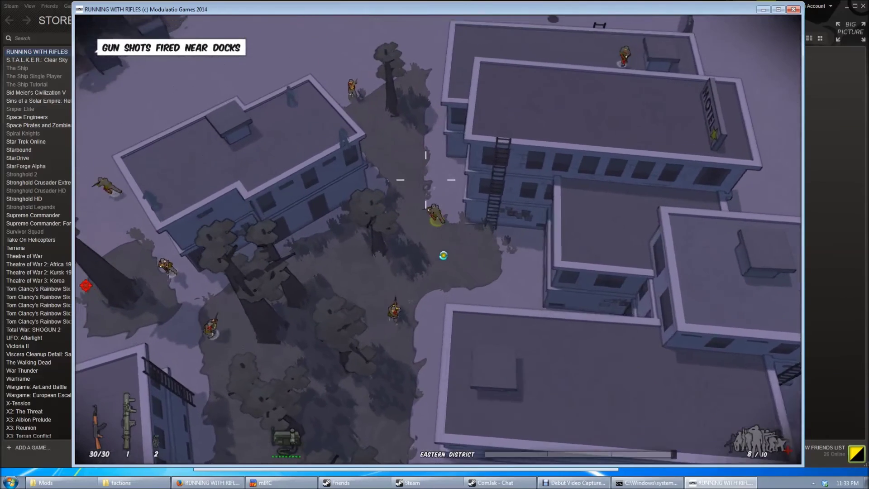
key(alt+Tab)
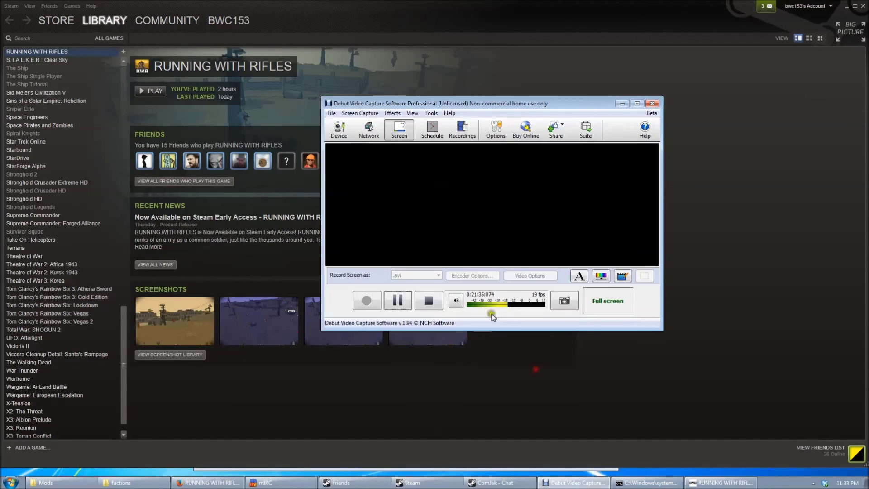